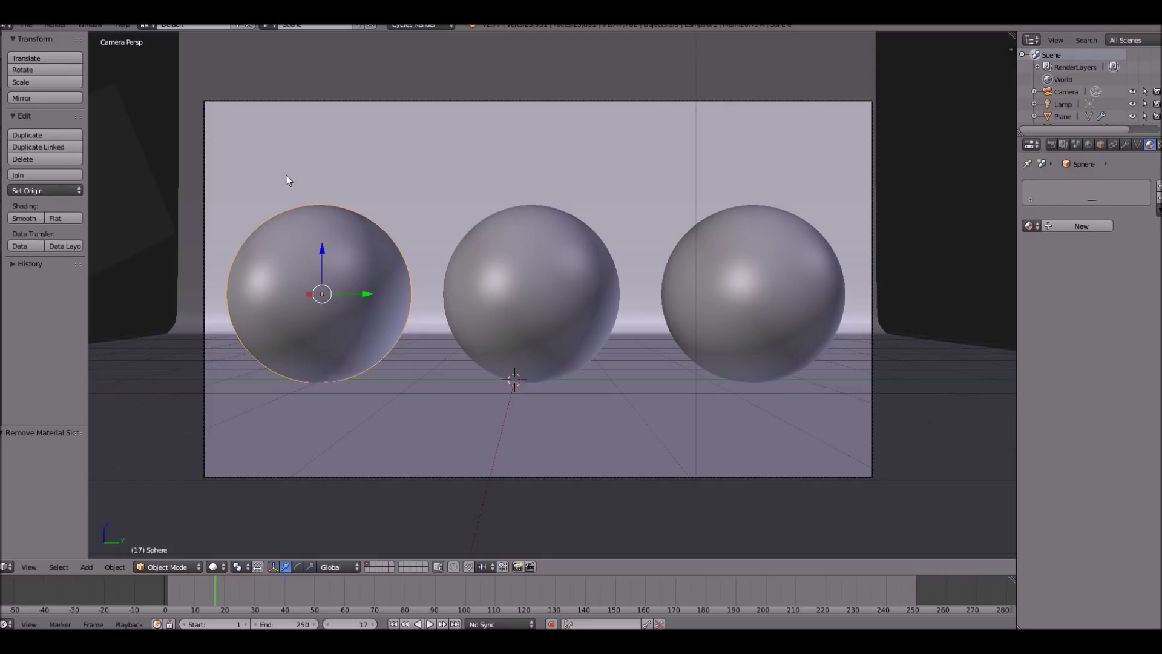
# Add a new material to the selected left sphere and name it Cloth
pyautogui.scroll(2, 387, 166)
pyautogui.scroll(-1, 368, 184)
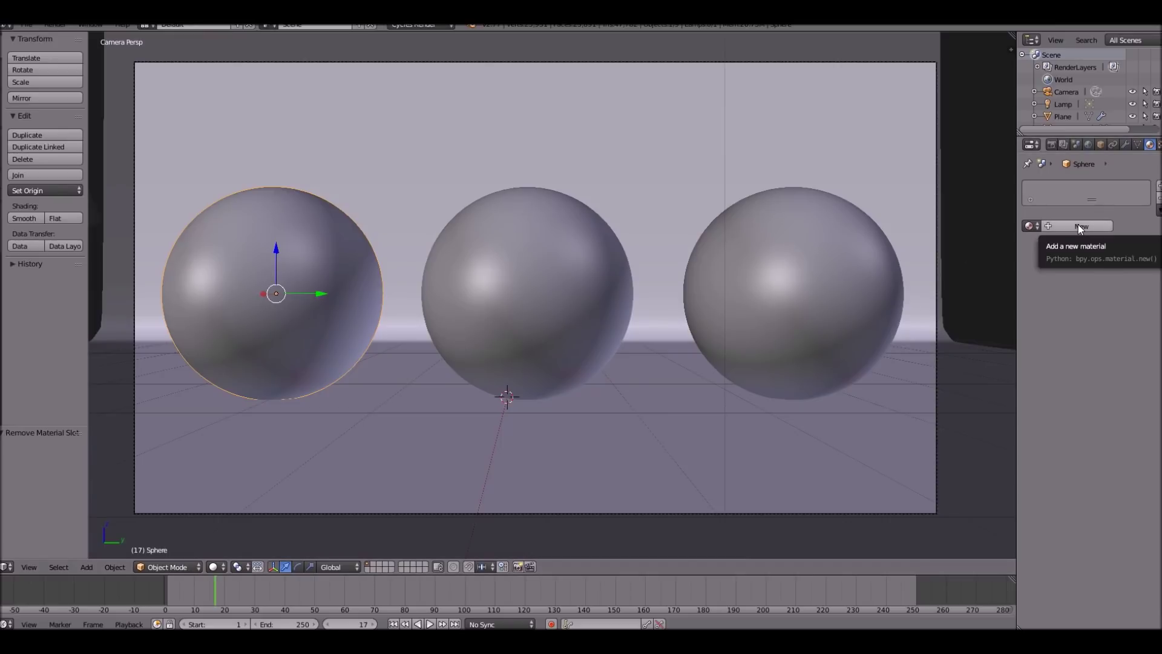
pyautogui.scroll(-1, 411, 360)
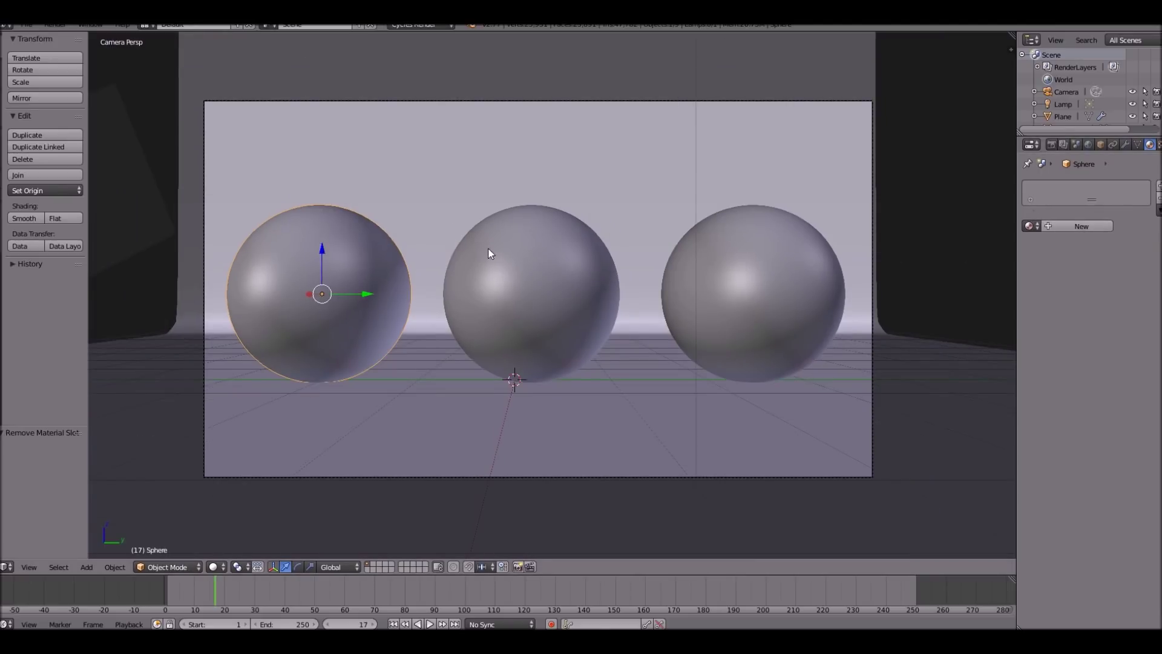
pyautogui.click(1081, 227)
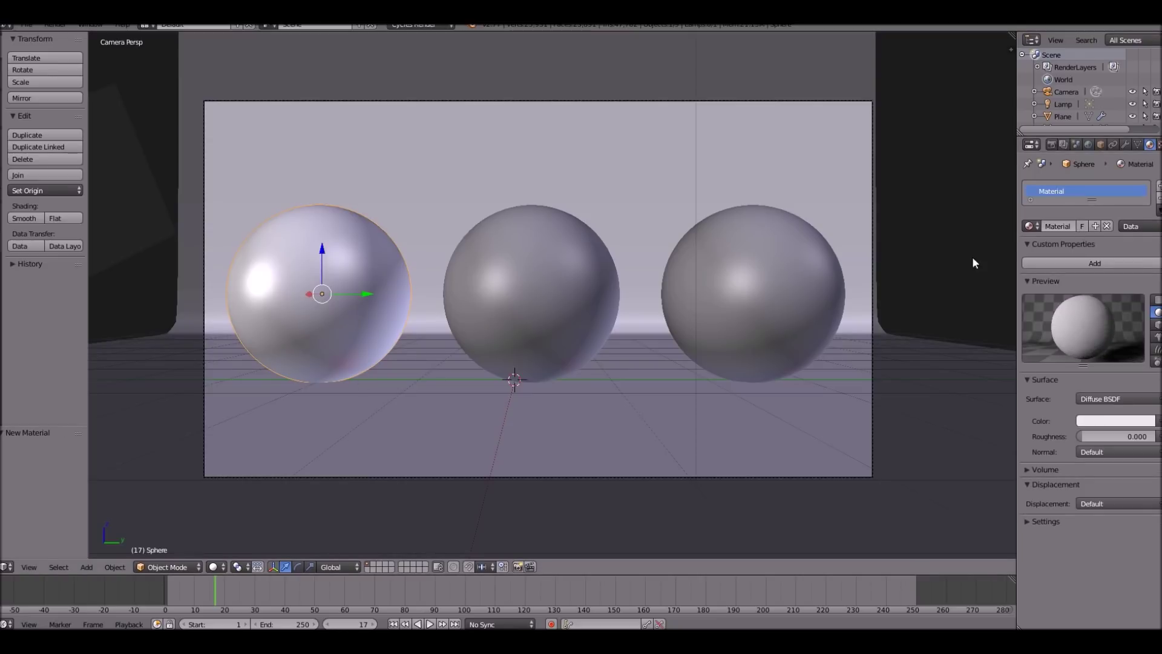
pyautogui.write('Cloth')
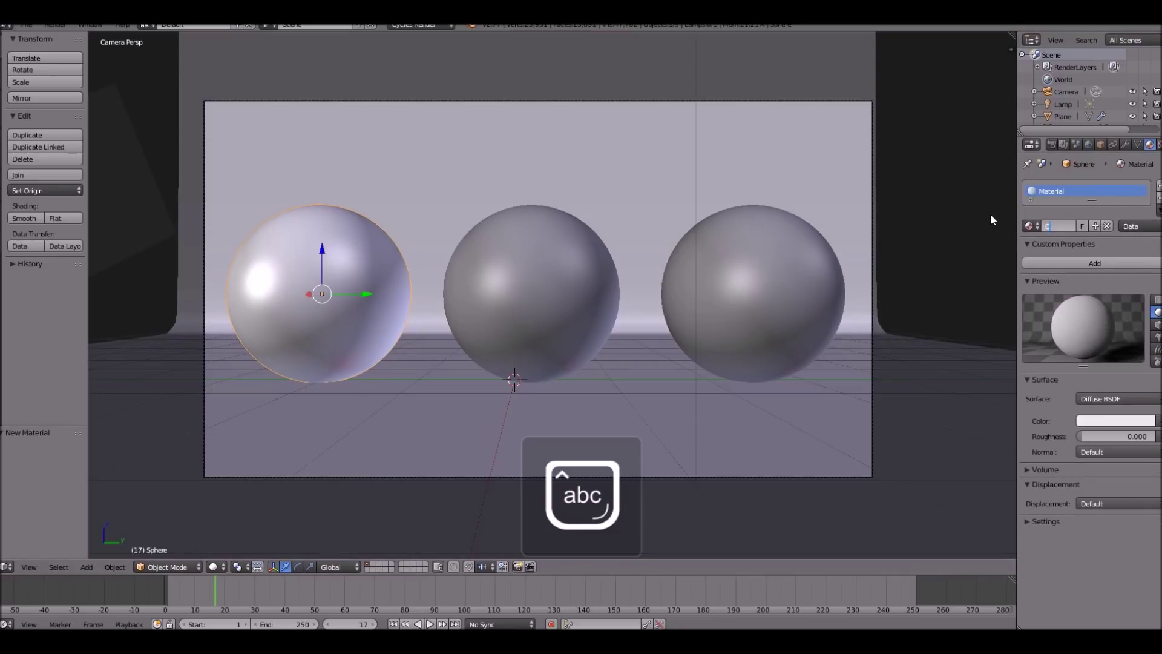
pyautogui.press('Return')
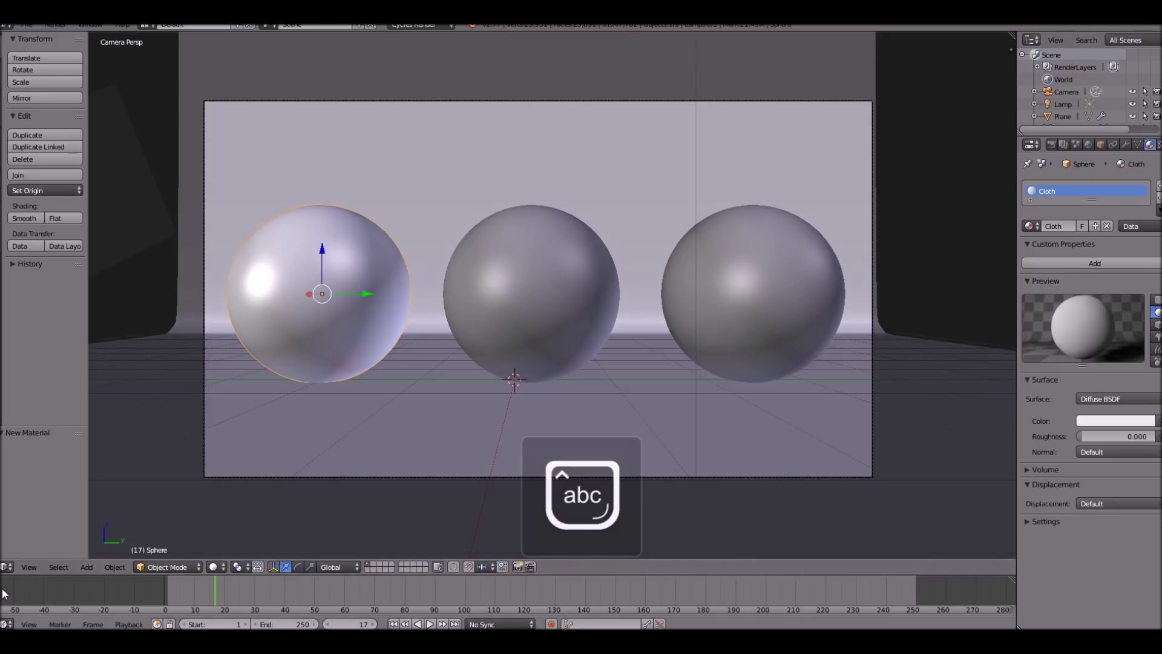
# Switch the 3D viewport to the Node Editor to show the Cloth material's nodes and clear the node selection
pyautogui.click(6, 567)
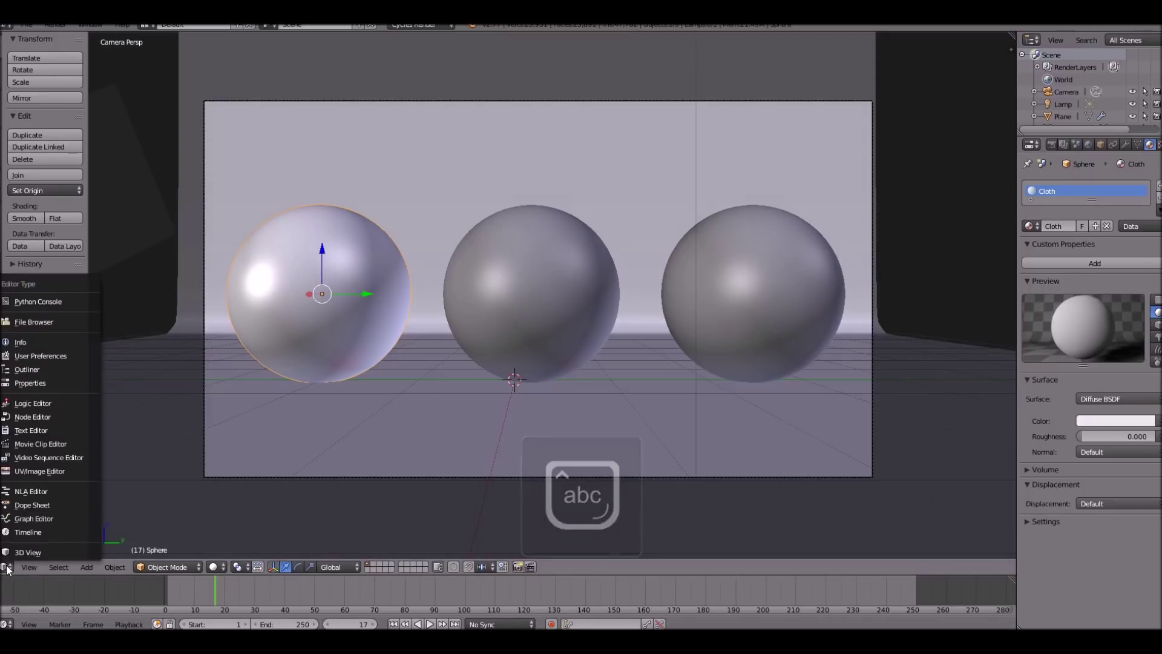
pyautogui.click(45, 417)
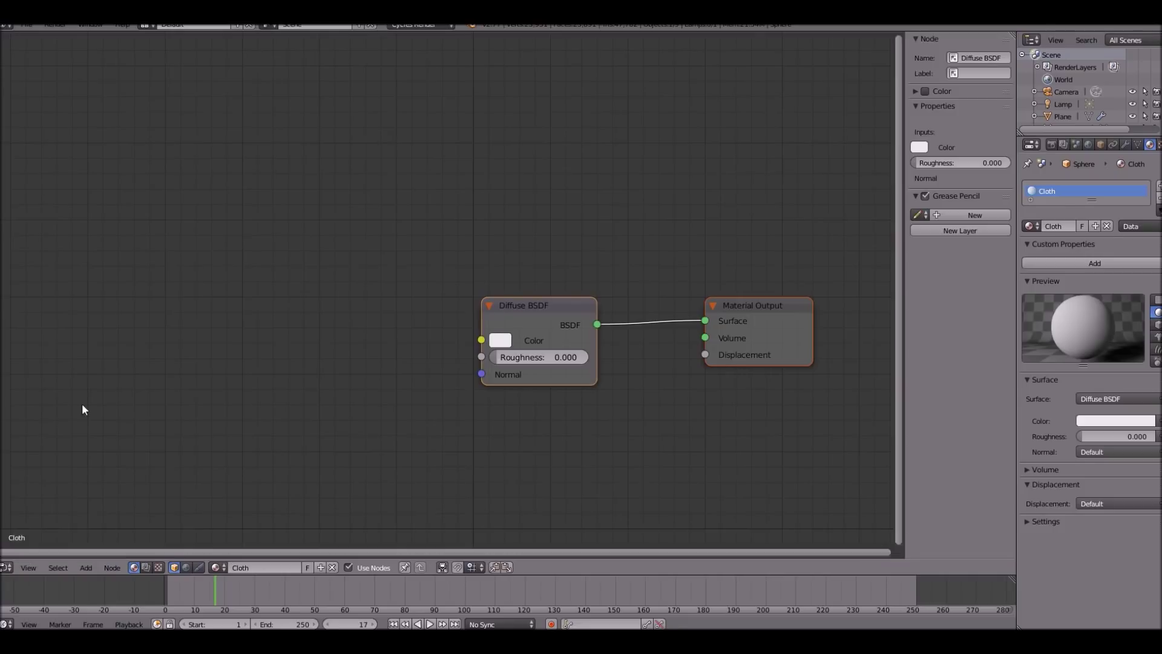
pyautogui.scroll(3, 512, 328)
pyautogui.moveTo(512, 328); pyautogui.dragTo(391, 297, button='middle')
pyautogui.scroll(-3, 549, 252)
pyautogui.scroll(3, 550, 253)
pyautogui.press('a')
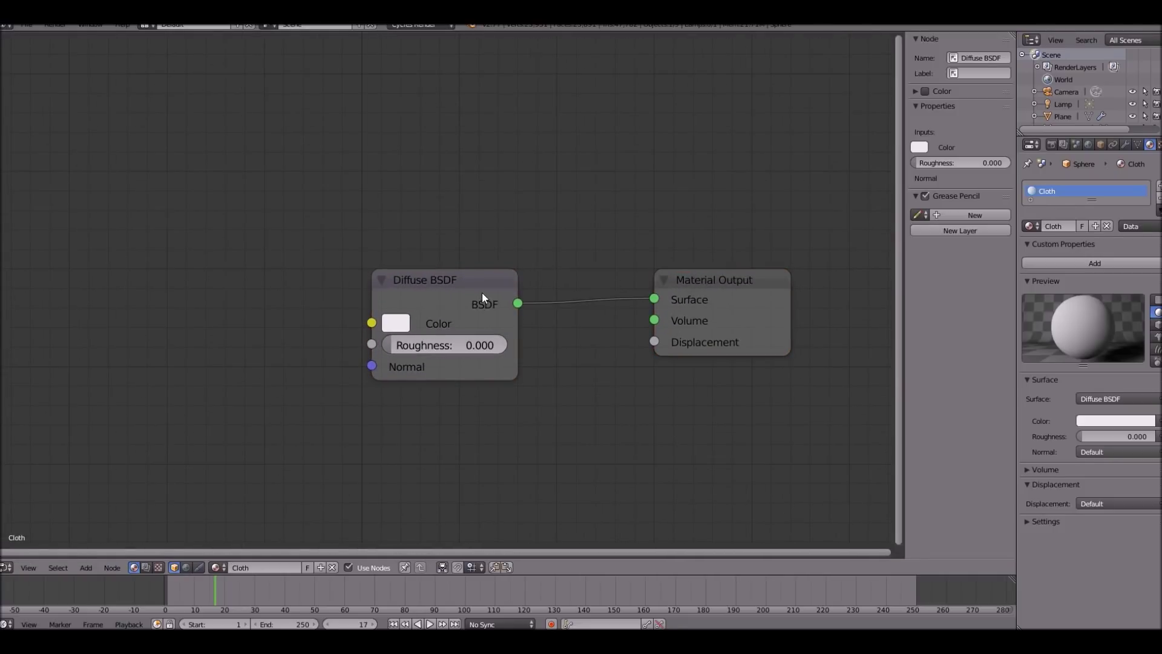
# Move the Diffuse BSDF node away from the output and insert a Mix Shader on its link to Material Output
pyautogui.click(500, 290)
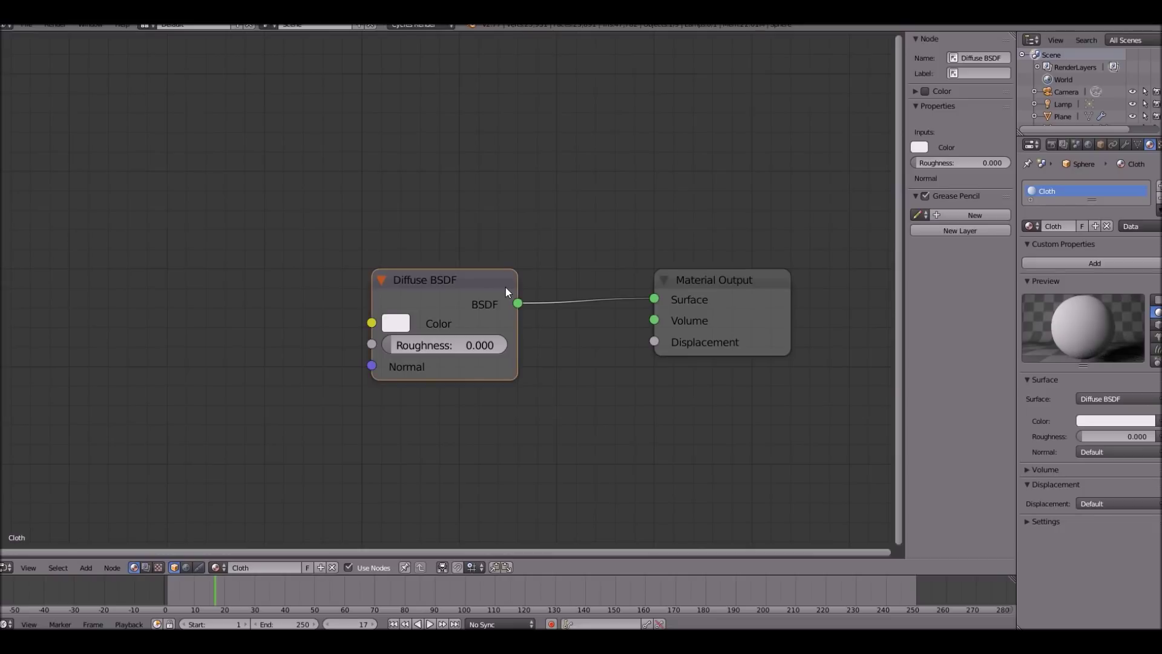
pyautogui.moveTo(506, 287); pyautogui.dragTo(270, 220)
pyautogui.press('space')
pyautogui.write('mix')
pyautogui.press('Return')
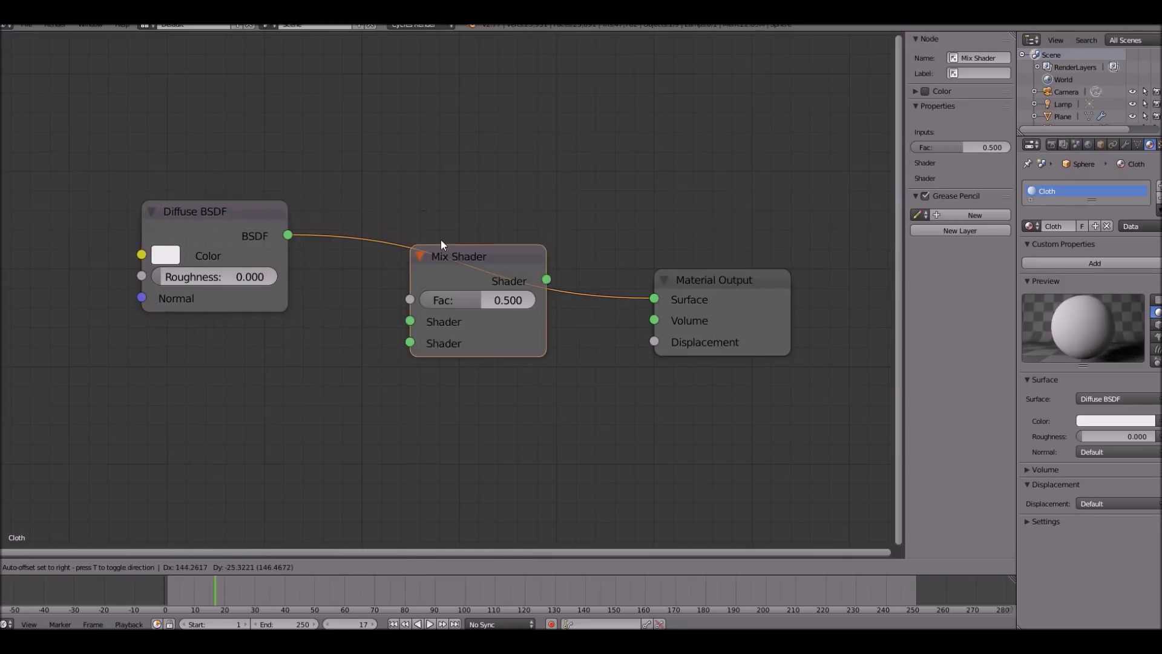
pyautogui.click(434, 232)
# Add a Glossy BSDF node below the Diffuse BSDF and connect it to the Mix Shader's second Shader input
pyautogui.hotkey('shift', 'a')
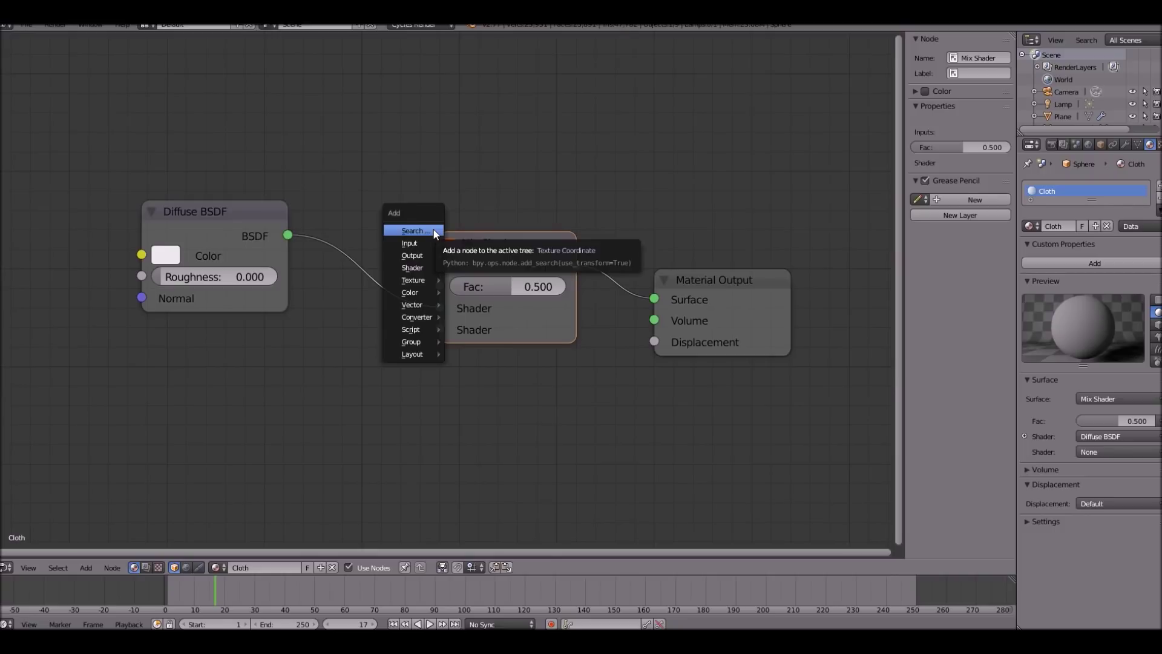
pyautogui.click(435, 232)
pyautogui.write('gk=')
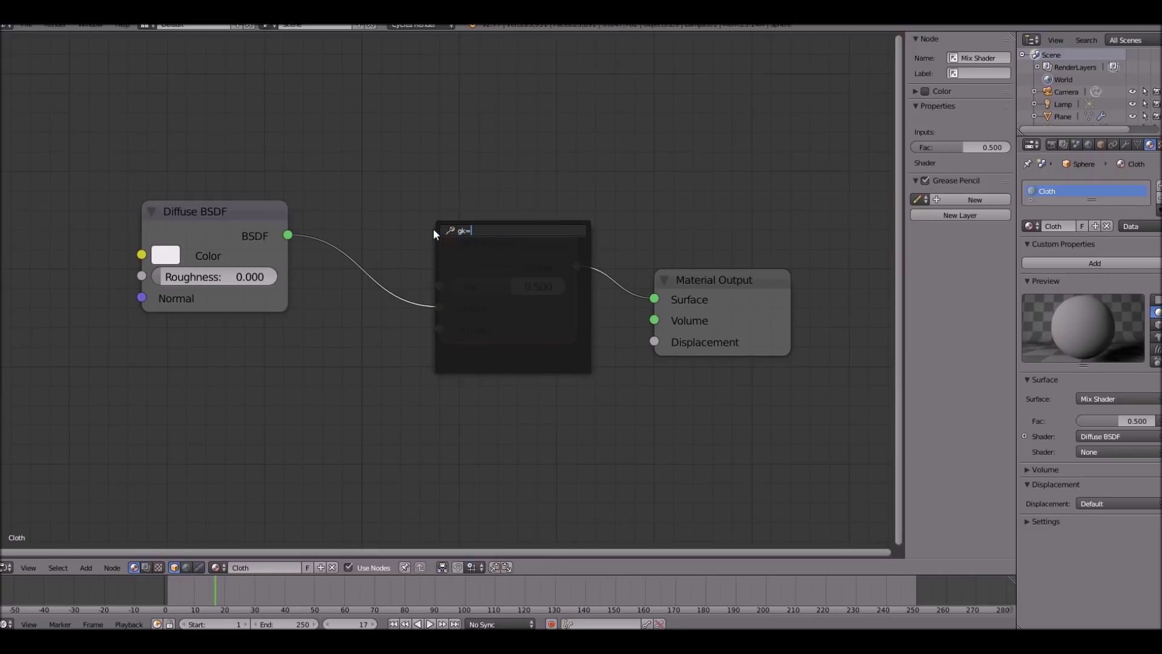
pyautogui.press('BackSpace')
pyautogui.press('BackSpace')
pyautogui.write('lo')
pyautogui.press('Return')
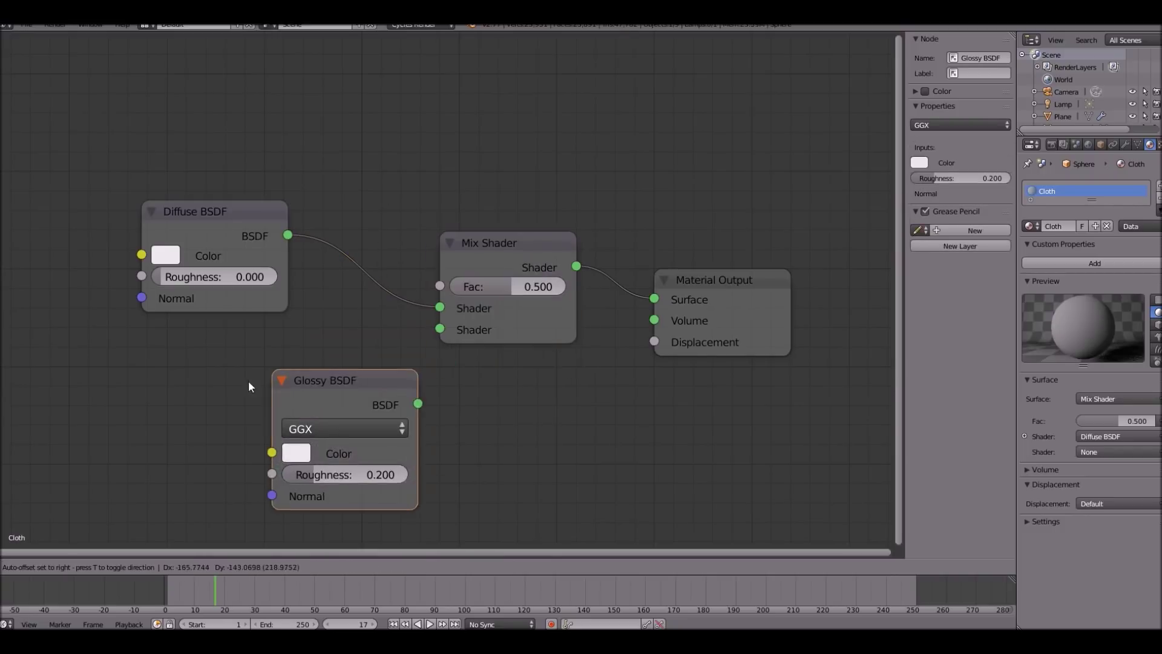
pyautogui.moveTo(408, 418); pyautogui.dragTo(440, 328)
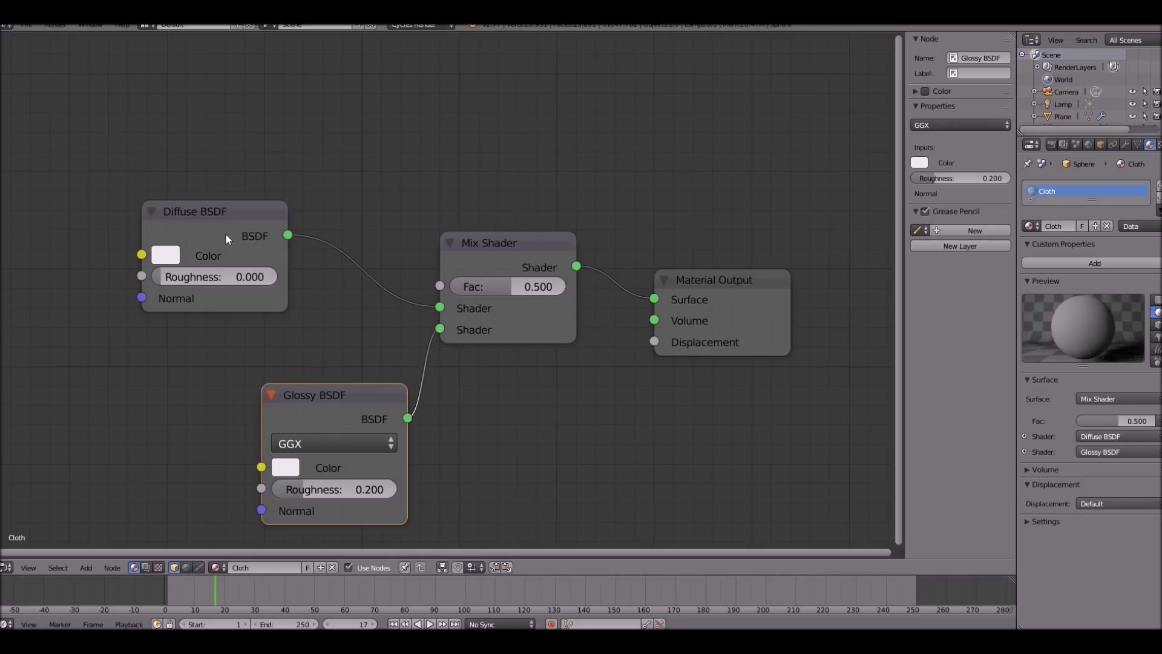
# Add an Image Texture node before the Diffuse BSDF and connect its Color output to the diffuse Color input
pyautogui.moveTo(229, 235); pyautogui.dragTo(299, 249)
pyautogui.hotkey('shift', 'a')
pyautogui.click(278, 268)
pyautogui.write('image')
pyautogui.press('Return')
pyautogui.click(9, 145)
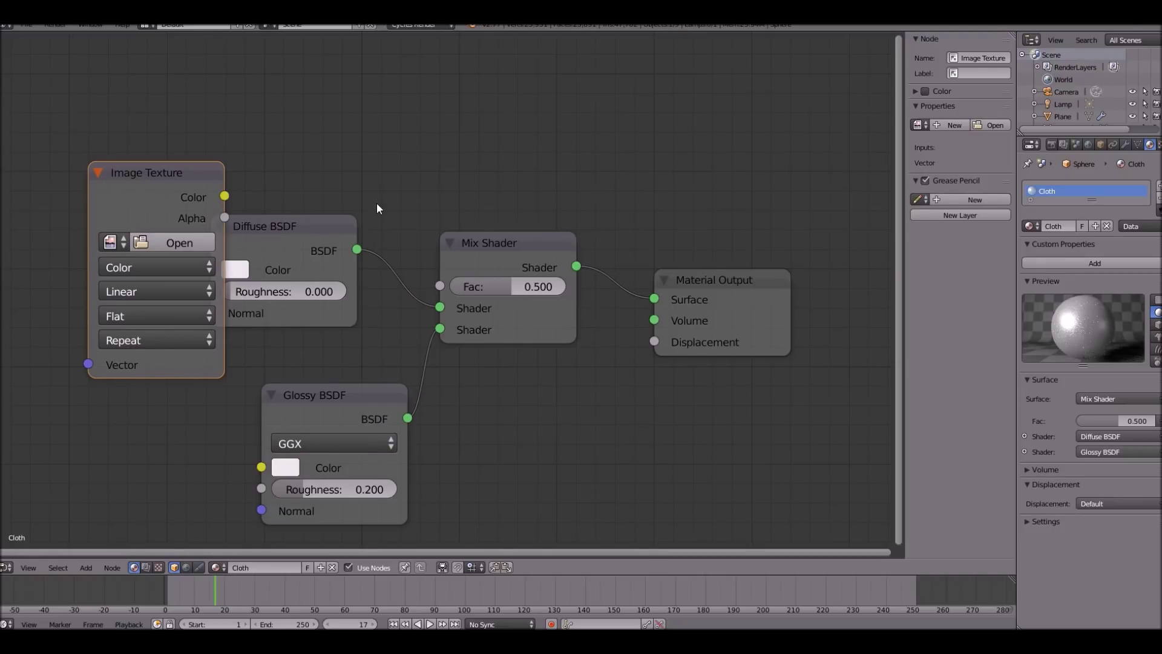
pyautogui.scroll(-1, 351, 203)
pyautogui.press('g')
pyautogui.click(170, 205)
pyautogui.moveTo(133, 206); pyautogui.dragTo(132, 150)
# Duplicate the Image Texture node, place the copy below the original, and set its color space to Non-Color Data
pyautogui.scroll(-1, 172, 161)
pyautogui.hotkey('shift', 'd')
pyautogui.click(118, 441)
pyautogui.click(104, 437)
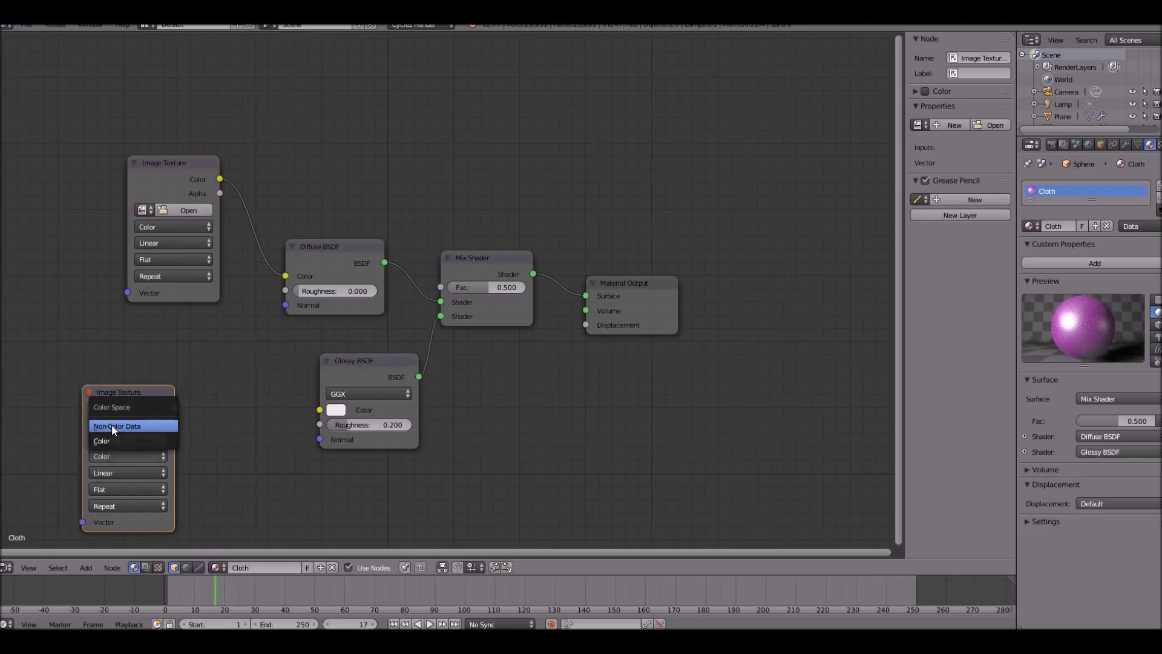
pyautogui.click(111, 426)
# Add a Normal Map node between the lower Image Texture and the Glossy BSDF
pyautogui.scroll(1, 158, 412)
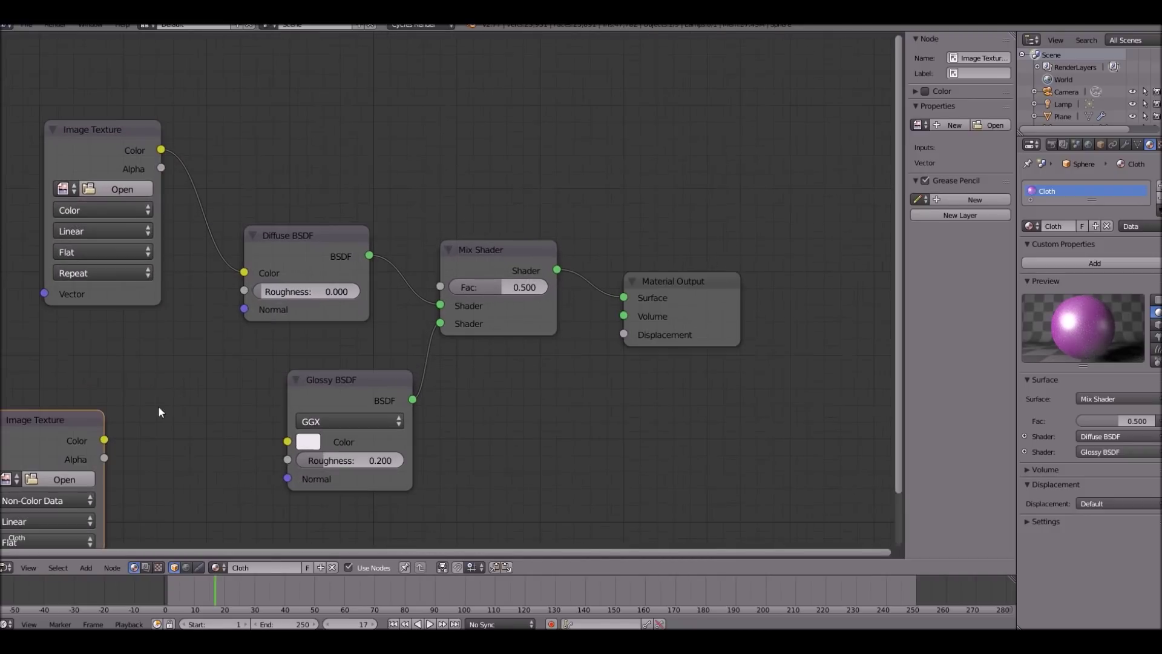
pyautogui.scroll(-1, 158, 412)
pyautogui.hotkey('shift', 'a')
pyautogui.click(141, 426)
pyautogui.write('norm')
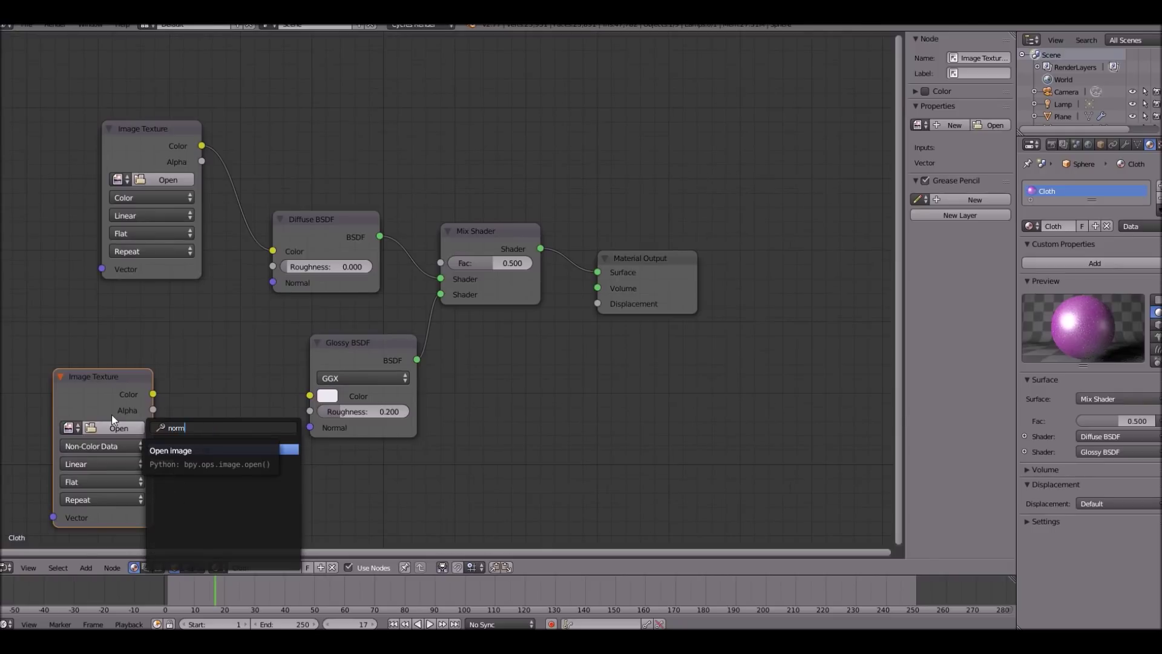
pyautogui.press('Return')
pyautogui.click(172, 389)
pyautogui.moveTo(172, 394); pyautogui.dragTo(172, 354, button='middle')
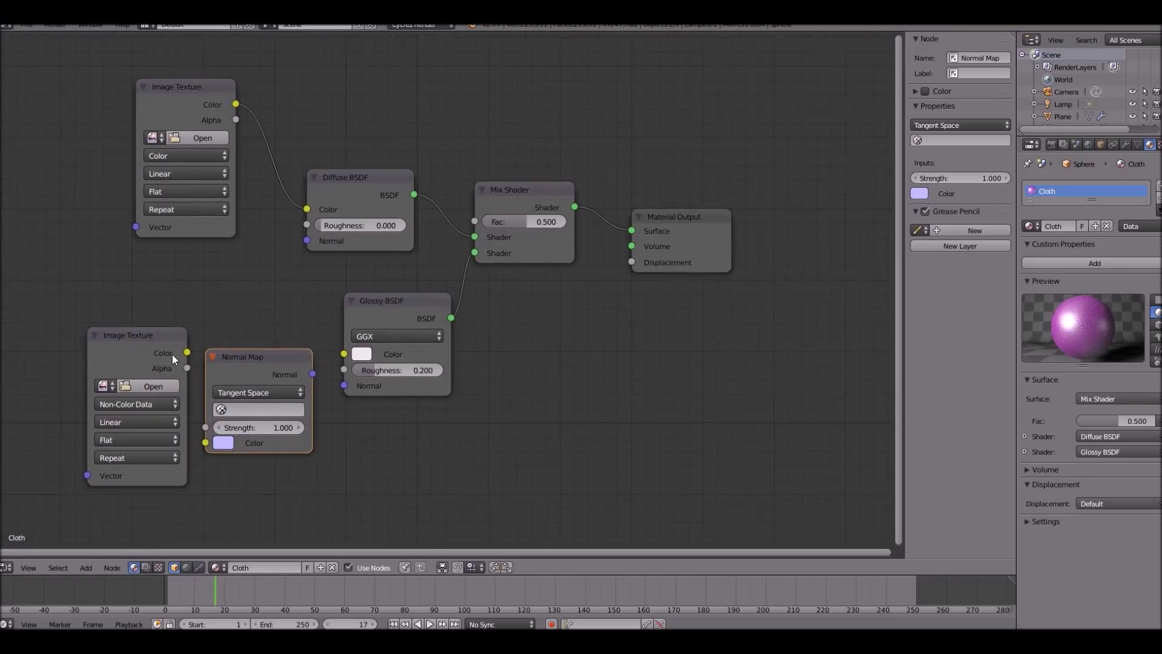
# Connect the lower Image Texture's Color to the Normal Map's Color, and the Normal Map to both BSDF Normal inputs
pyautogui.moveTo(182, 356); pyautogui.dragTo(251, 210)
pyautogui.scroll(2, 292, 391)
pyautogui.scroll(1, 292, 391)
pyautogui.scroll(1, 71, 473)
pyautogui.scroll(-1, 70, 473)
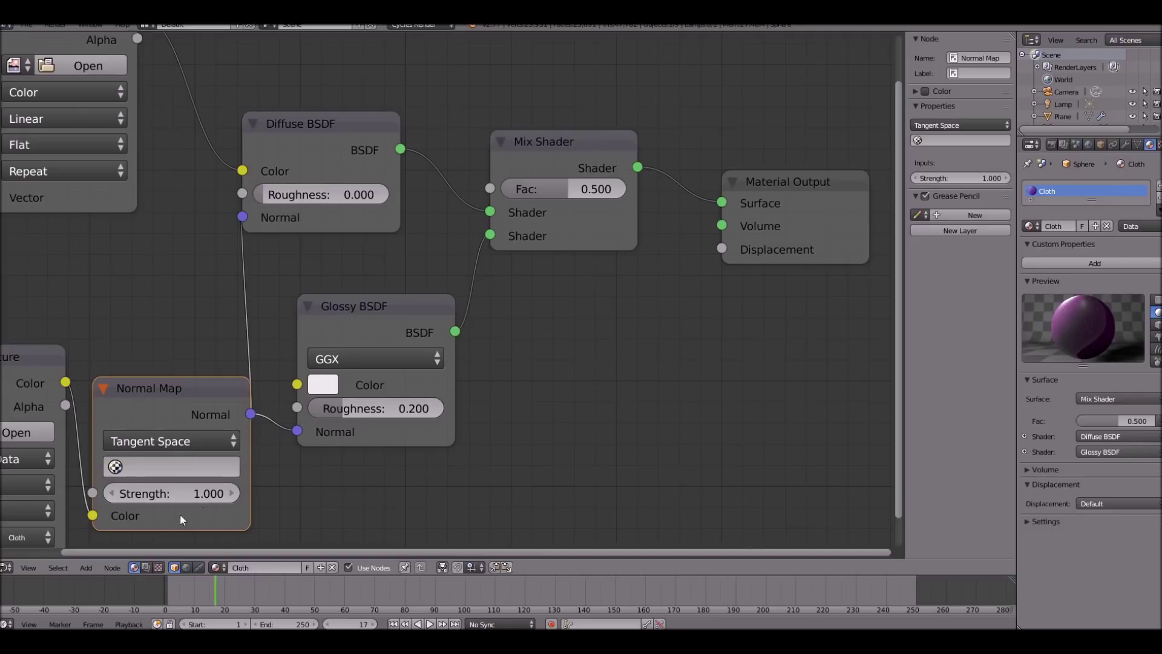
# Load the cloth color image from the Textures folder's Cloth subfolder into the upper Image Texture node
pyautogui.scroll(-4, 438, 386)
pyautogui.scroll(2, 570, 337)
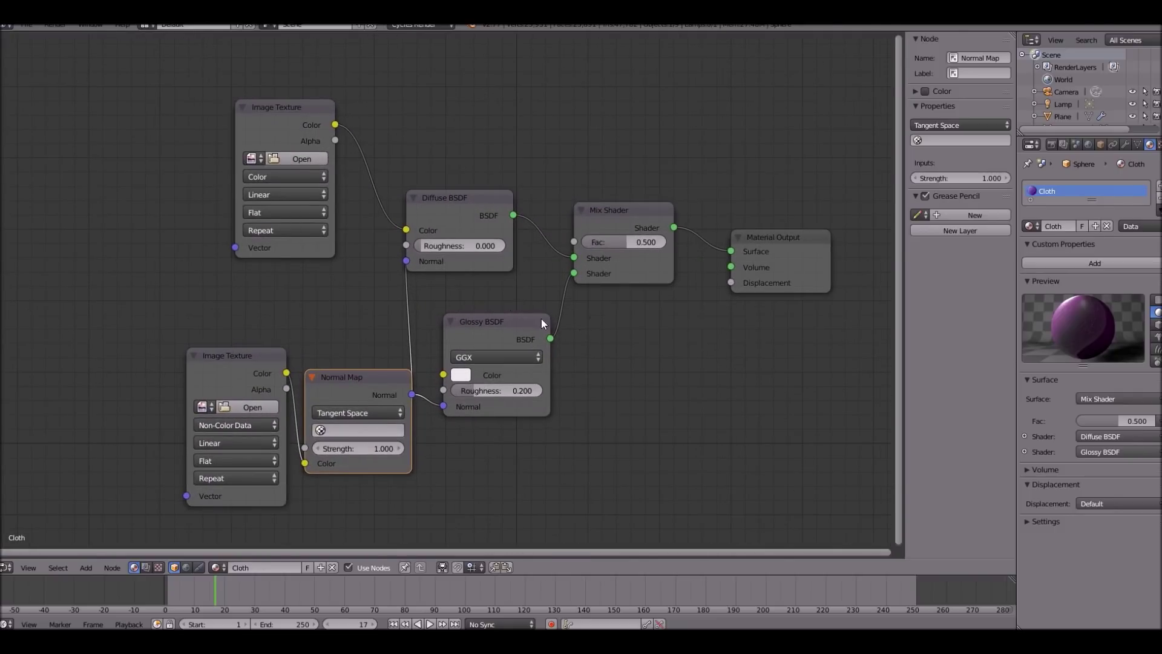
pyautogui.moveTo(260, 244); pyautogui.dragTo(401, 275, button='middle')
pyautogui.click(418, 189)
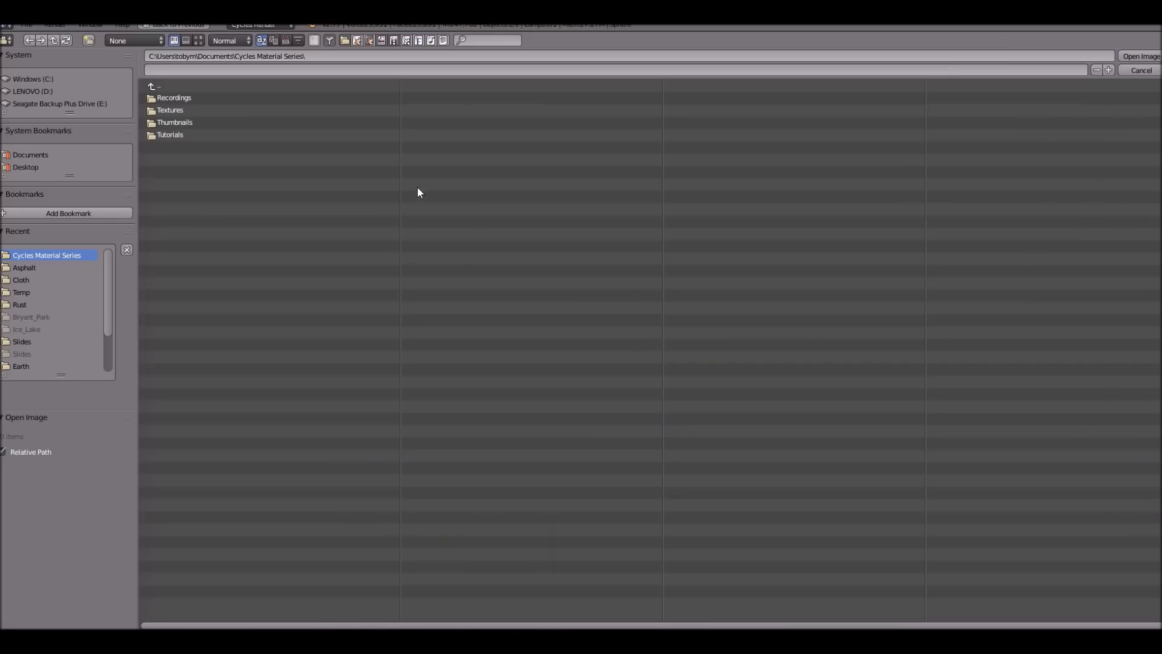
pyautogui.click(175, 111)
pyautogui.doubleClick(194, 111)
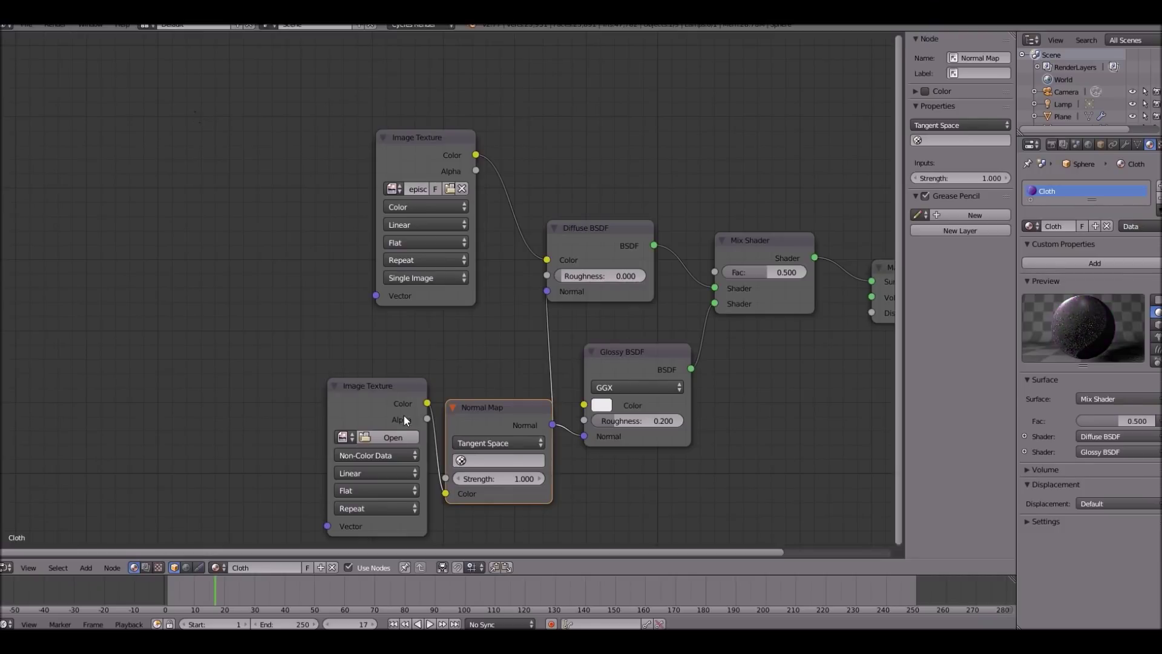
# Load the Cloth normal map image from the Textures folder's Cloth subfolder into the lower Image Texture node
pyautogui.click(405, 432)
pyautogui.click(196, 109)
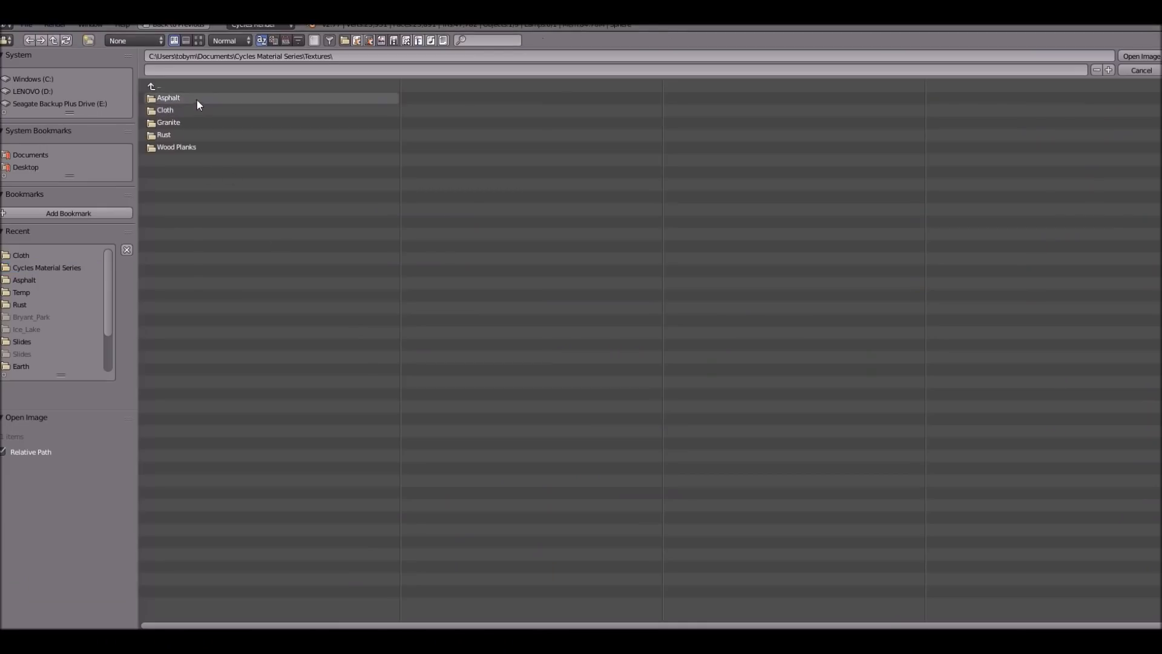
pyautogui.click(180, 97)
pyautogui.click(170, 86)
pyautogui.click(165, 110)
pyautogui.doubleClick(198, 95)
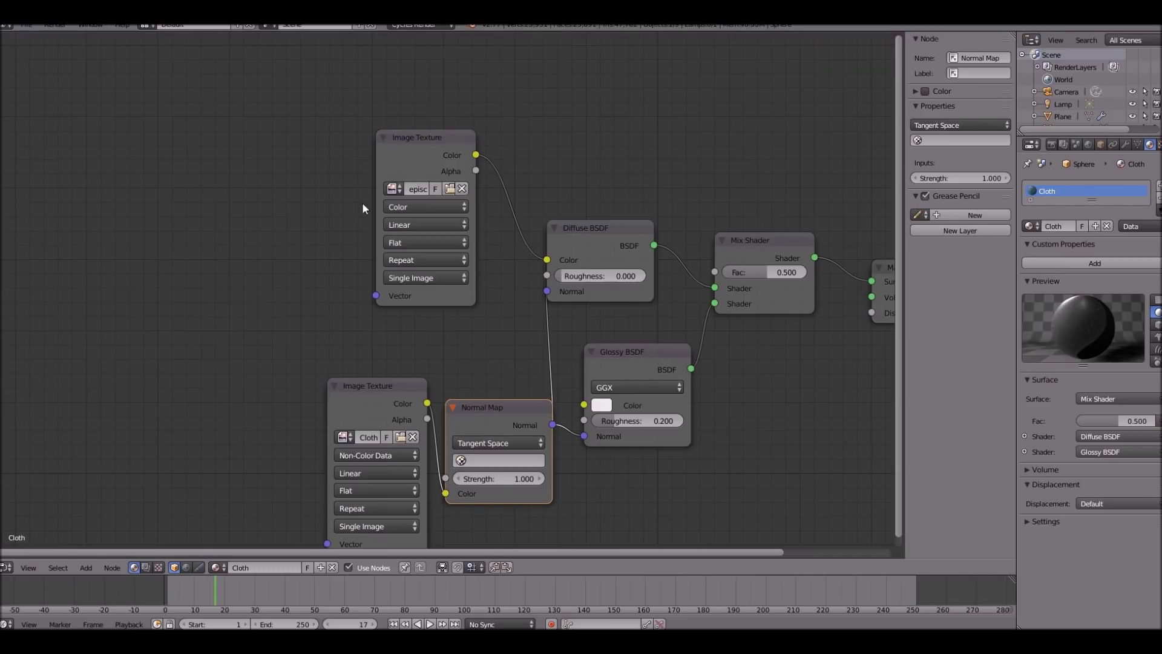
# Set the Normal Map strength to 0.3 and the Glossy BSDF roughness to 0.242
pyautogui.scroll(3, 480, 510)
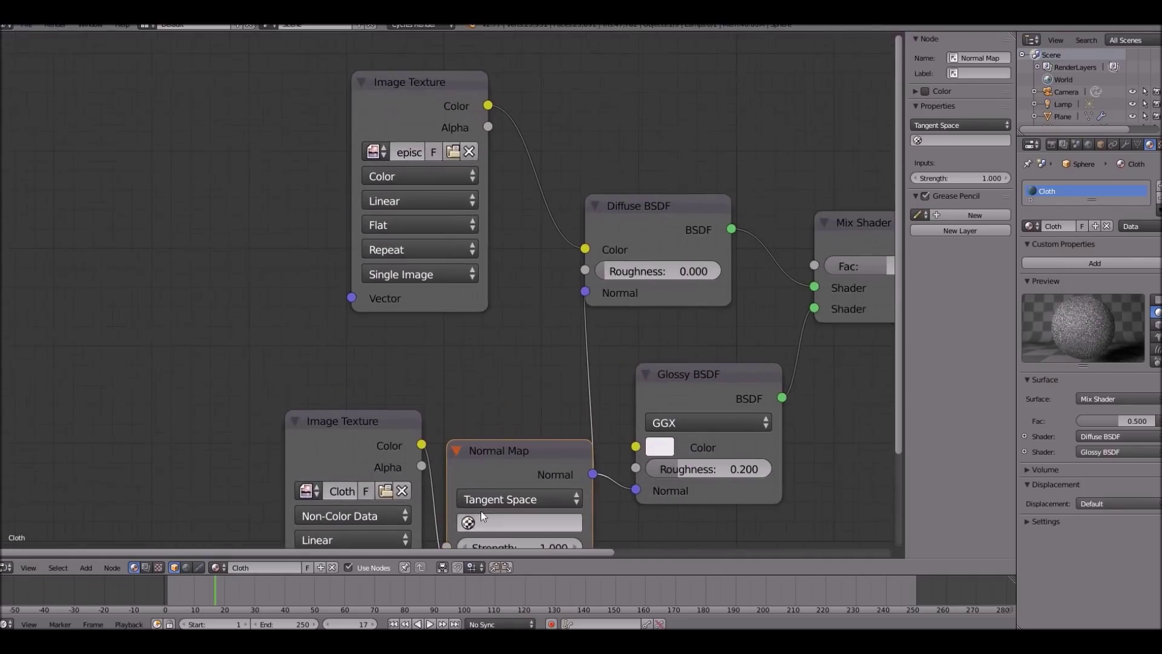
pyautogui.click(421, 384)
pyautogui.click(420, 384)
pyautogui.click(421, 384)
pyautogui.click(421, 384)
pyautogui.click(420, 384)
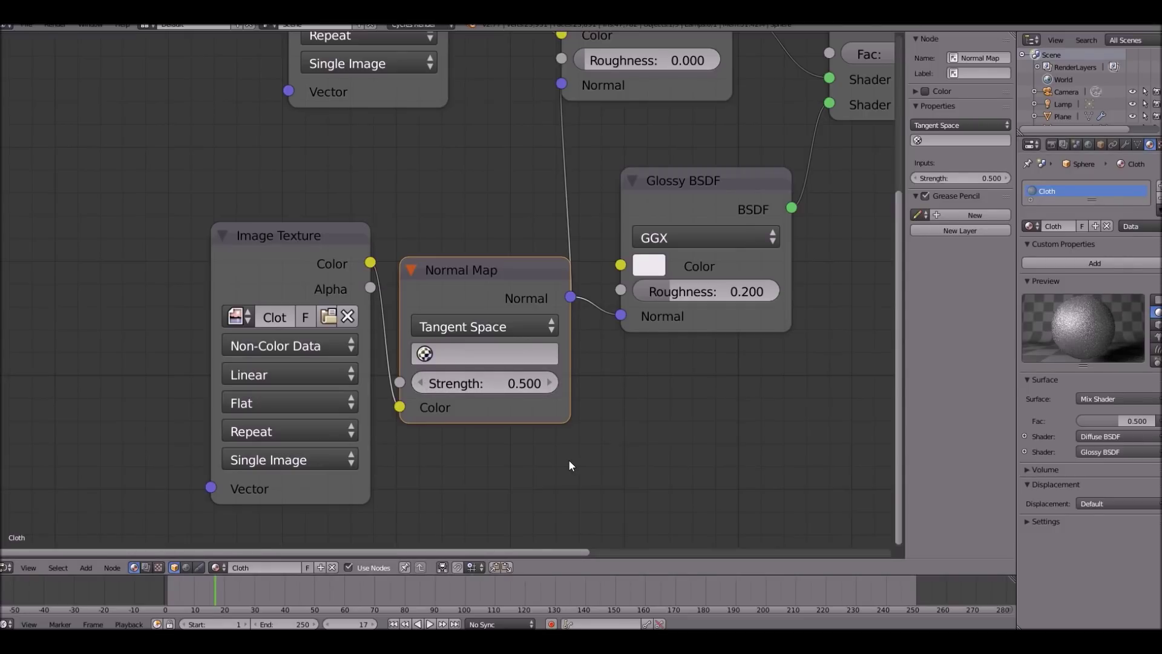
pyautogui.click(421, 384)
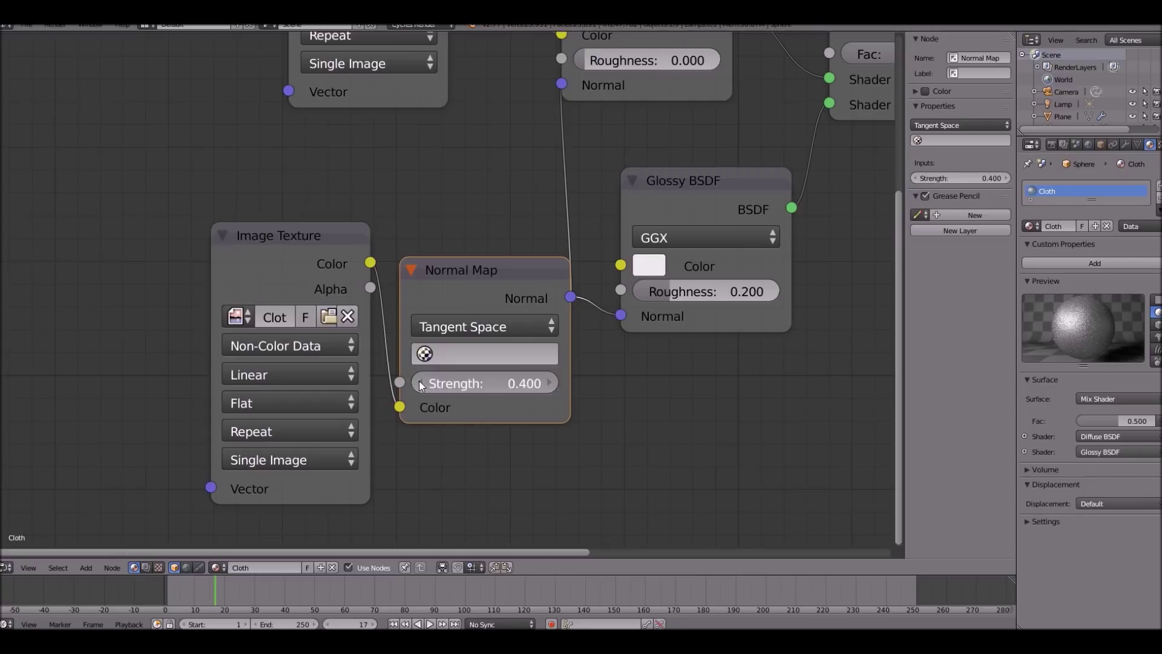
pyautogui.click(420, 384)
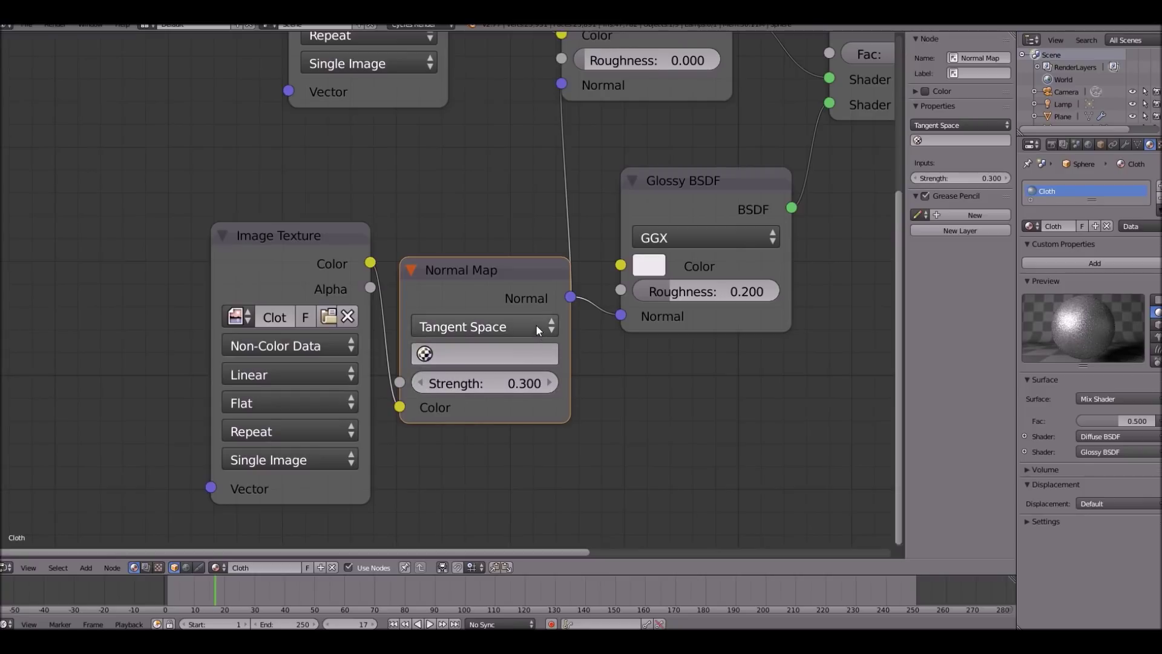
pyautogui.moveTo(692, 293); pyautogui.dragTo(707, 297)
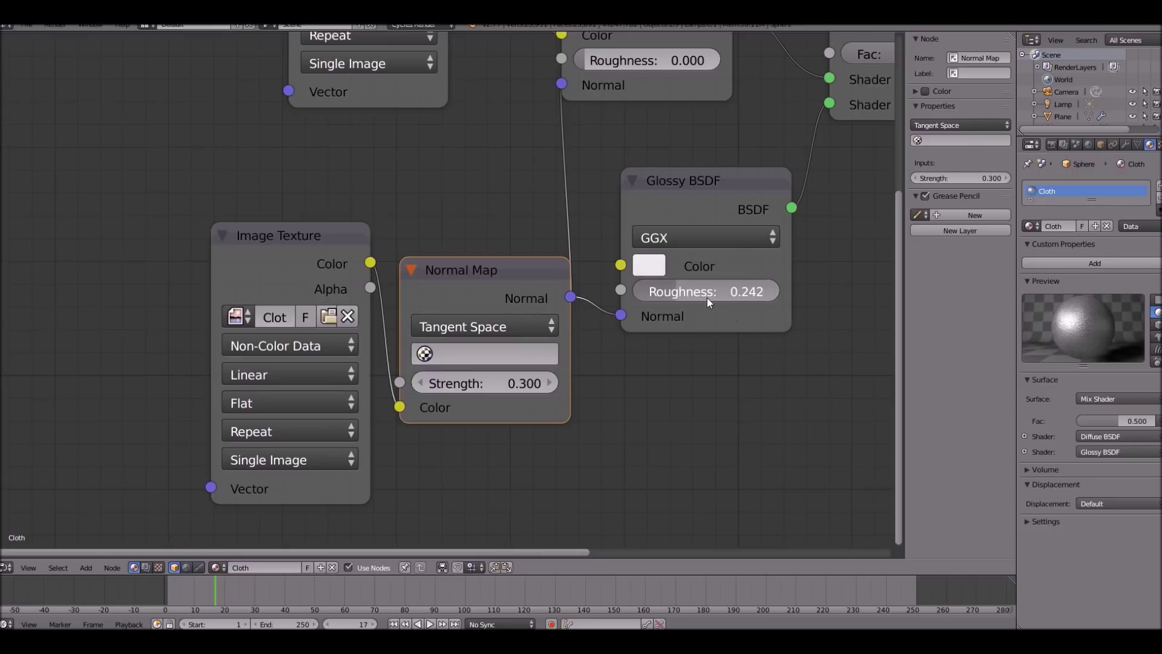
# Add a Fresnel node above the Diffuse BSDF and connect its Fac output to the Mix Shader's Fac input
pyautogui.moveTo(723, 263); pyautogui.dragTo(527, 426, button='middle')
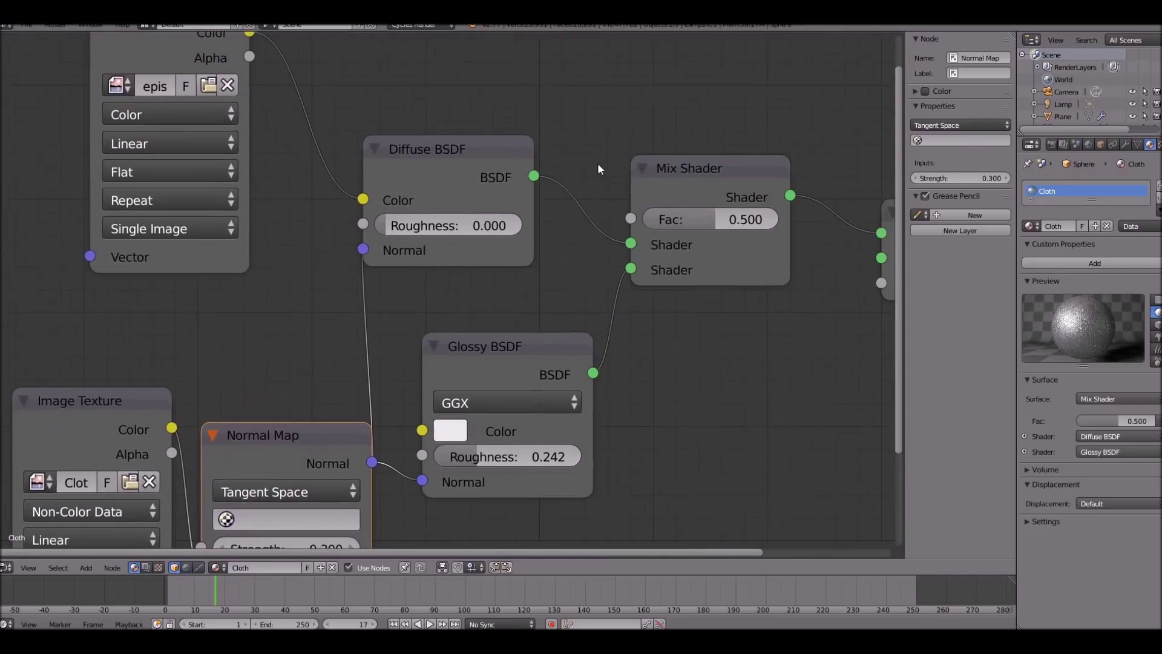
pyautogui.scroll(-1, 598, 175)
pyautogui.hotkey('shift', 'a')
pyautogui.click(597, 162)
pyautogui.write('fresnel')
pyautogui.press('Return')
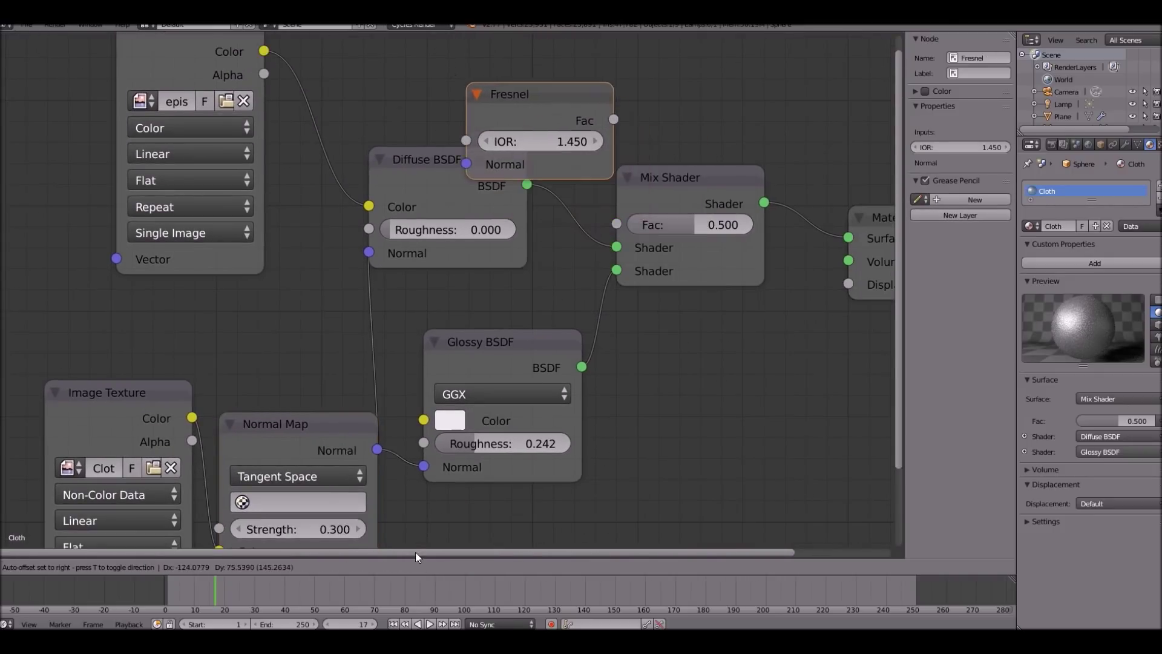
pyautogui.click(391, 445)
pyautogui.scroll(-2, 518, 280)
pyautogui.moveTo(540, 151); pyautogui.dragTo(565, 313)
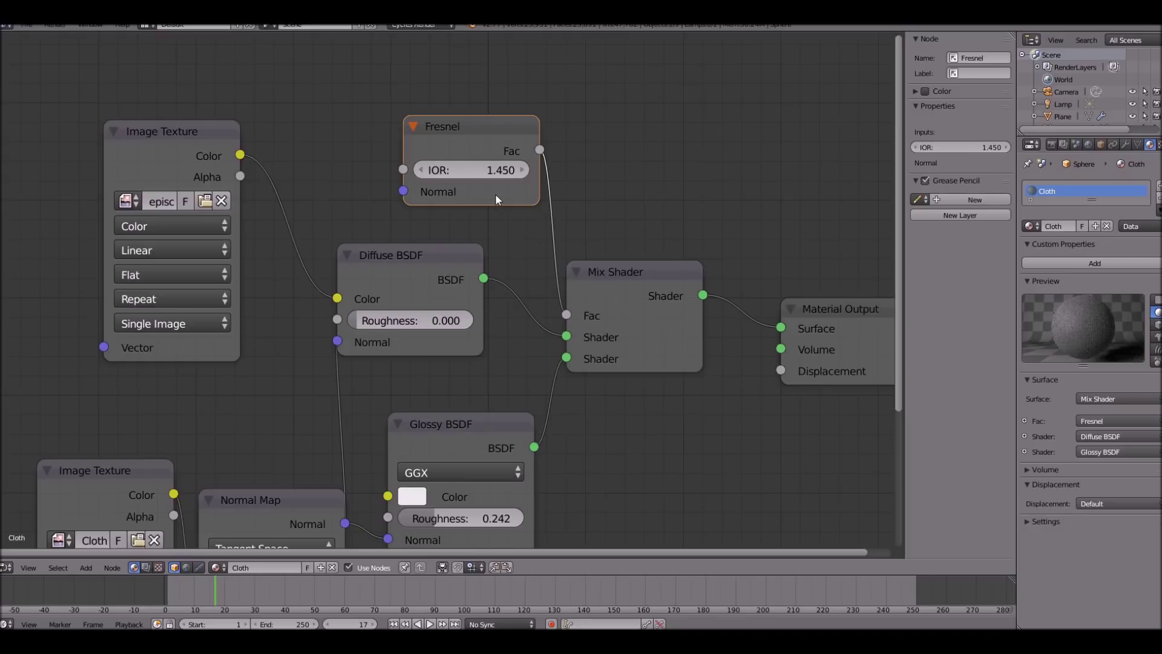
# Switch the Node Editor area back to the 3D View showing the spheres
pyautogui.scroll(-2, 214, 379)
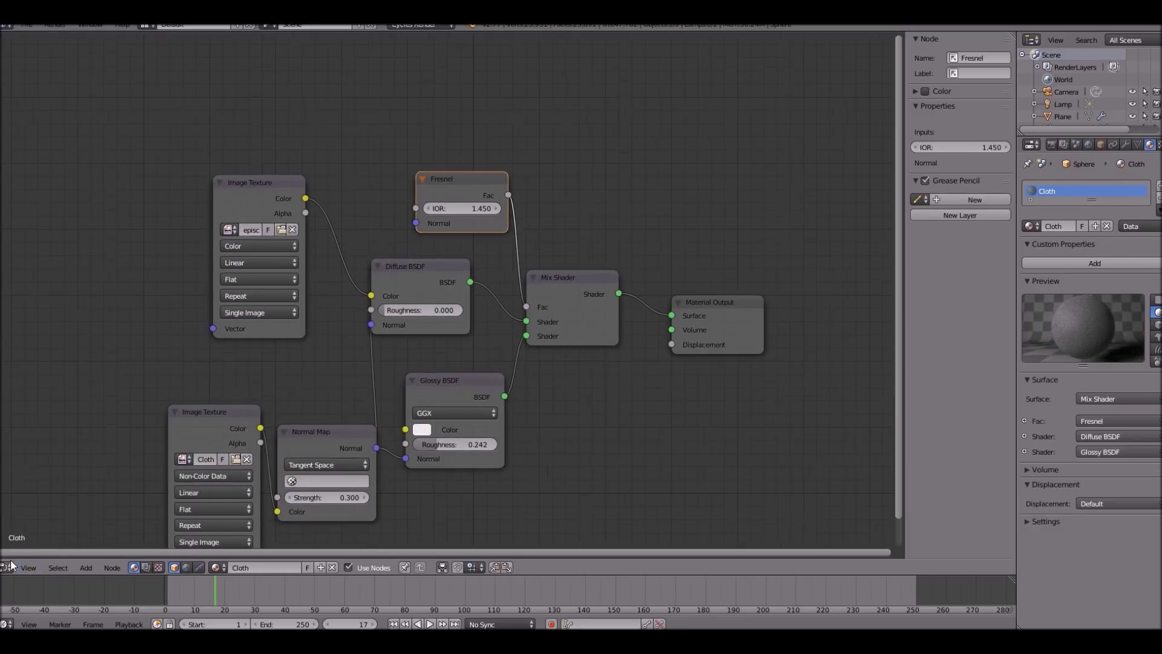
pyautogui.click(14, 565)
pyautogui.click(27, 552)
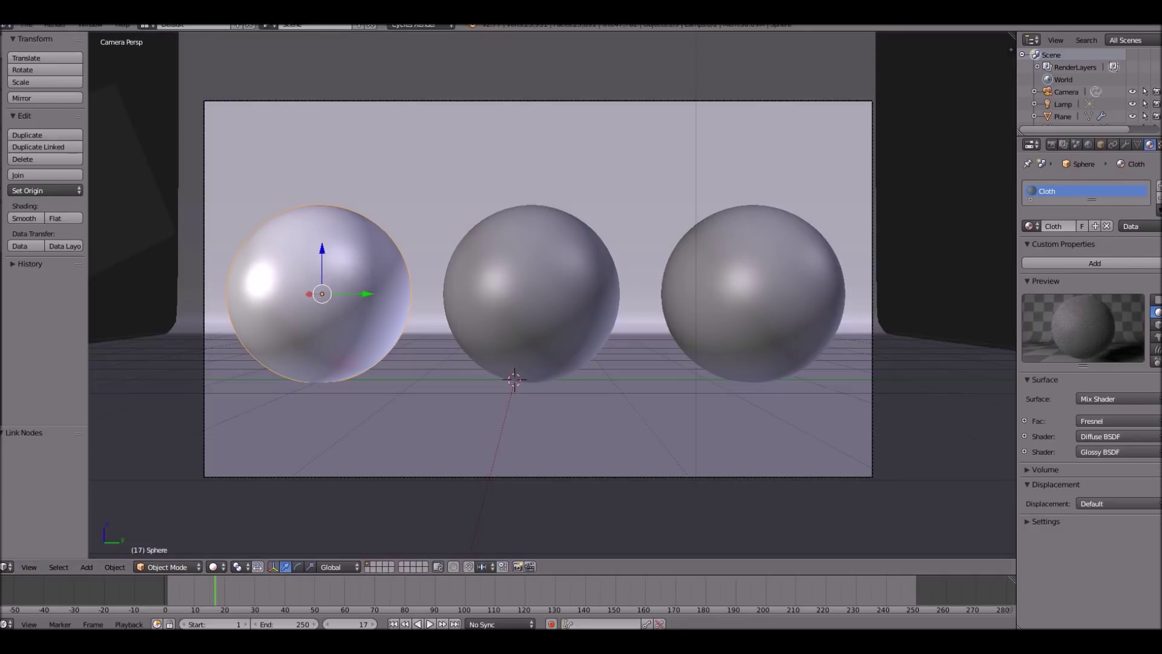
# Set a render border around the cloth sphere, render it, and examine the fabric texture up close
pyautogui.scroll(-2, 320, 294)
pyautogui.press('F12')
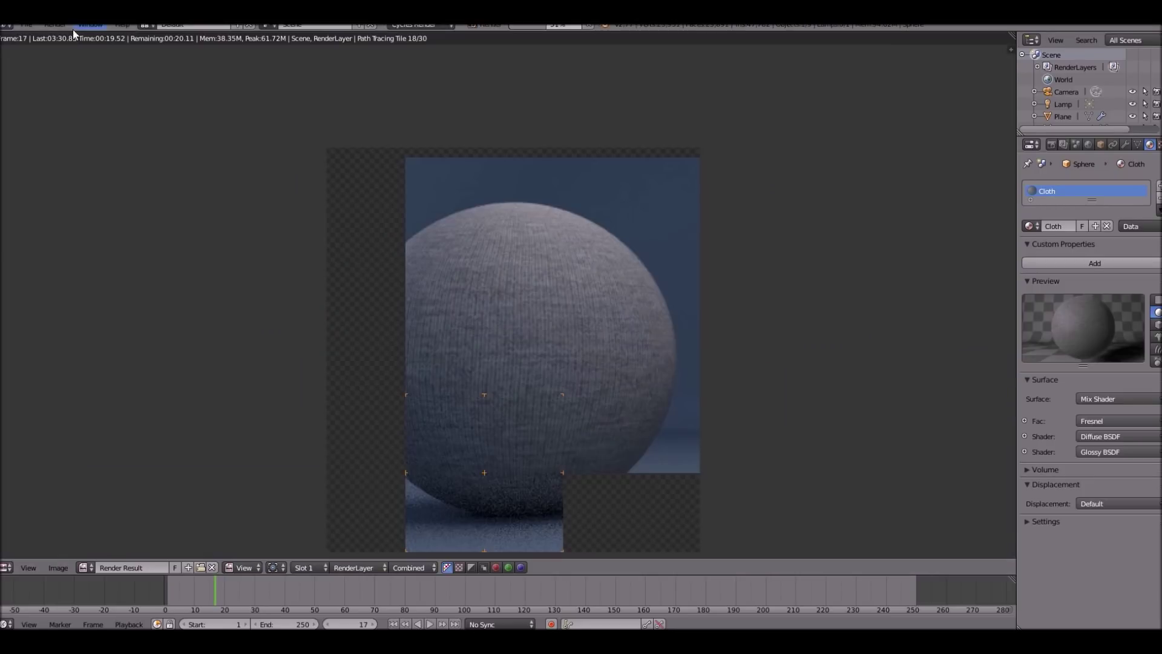
pyautogui.scroll(5, 372, 254)
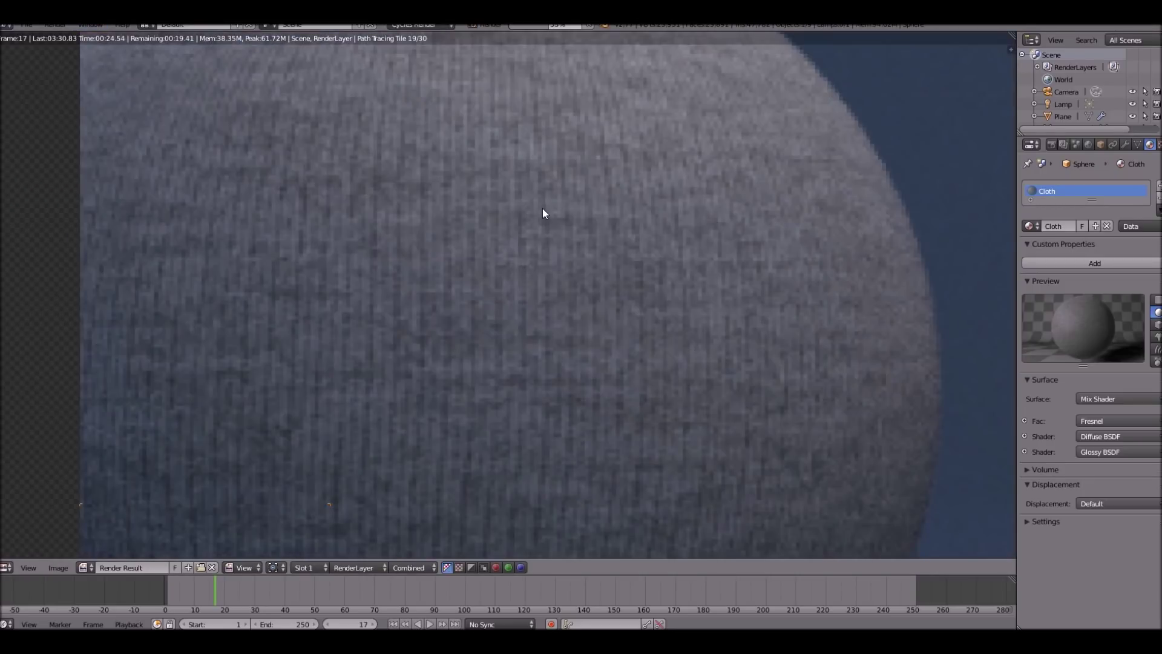
pyautogui.moveTo(542, 208); pyautogui.dragTo(501, 319)
pyautogui.moveTo(495, 85); pyautogui.dragTo(514, 307, button='middle')
pyautogui.scroll(1, 514, 306)
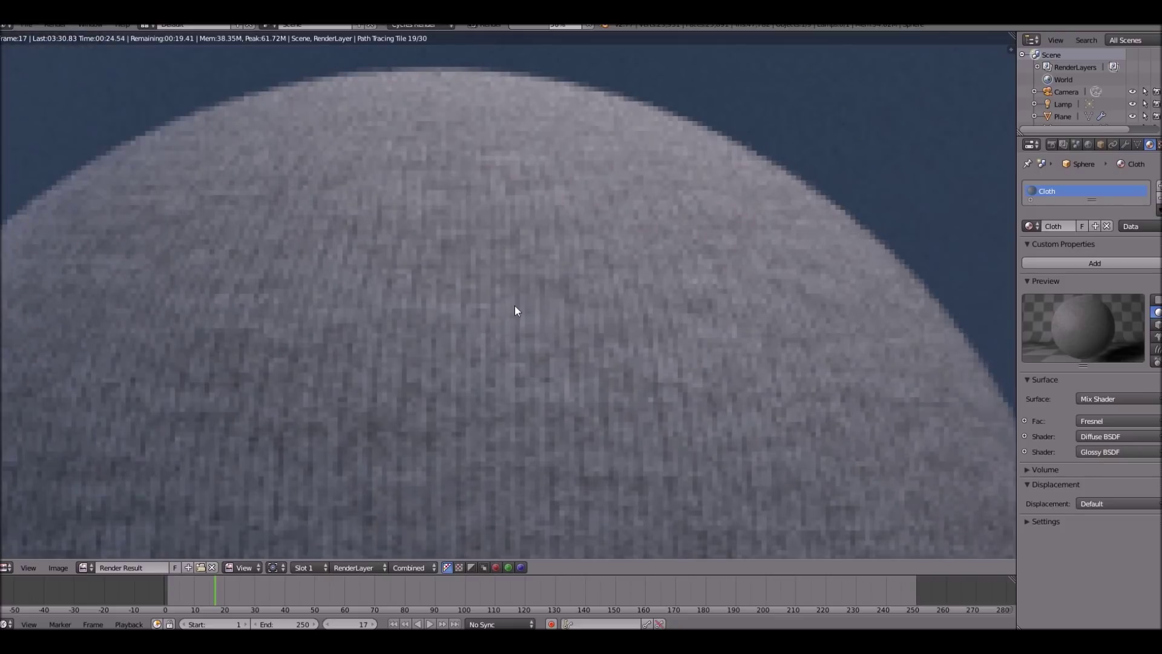
pyautogui.scroll(4, 563, 301)
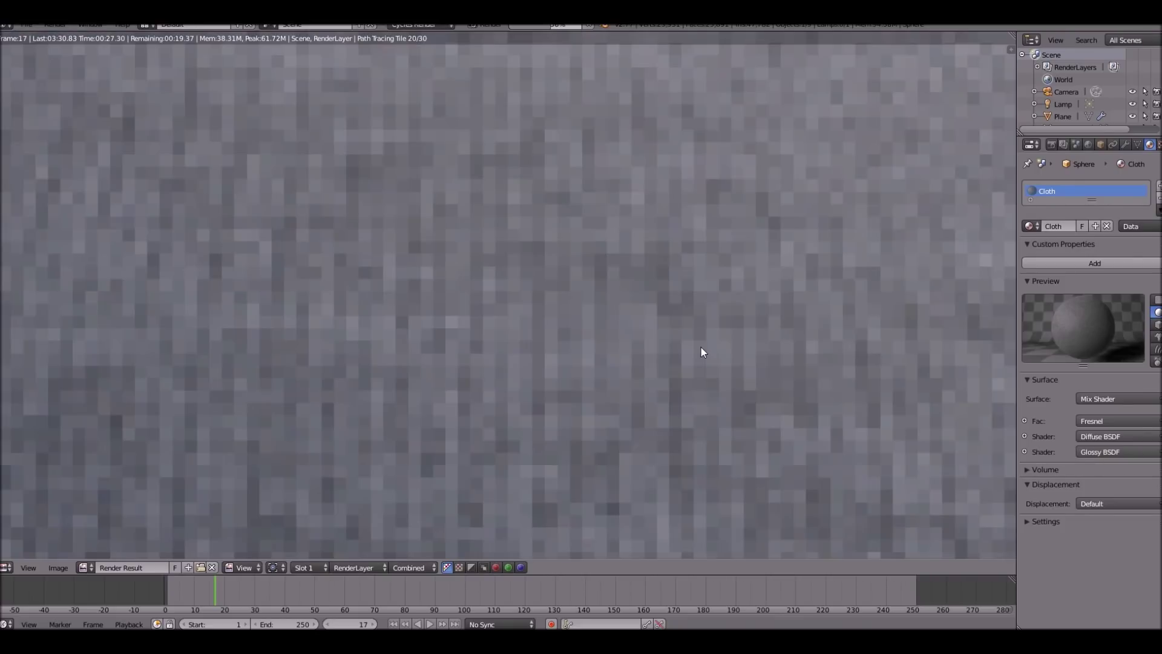
pyautogui.scroll(-10, 635, 363)
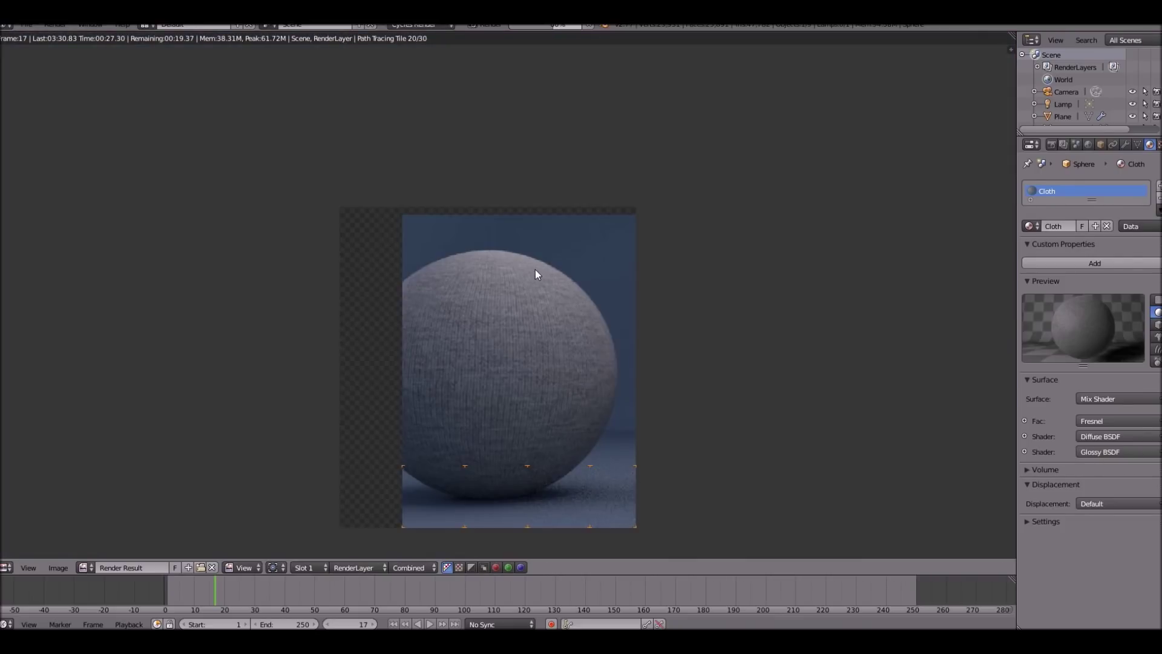
pyautogui.press('Escape')
# Return to the Cloth material's nodes in the Node Editor and set the Normal Map strength to 0.8
pyautogui.click(5, 566)
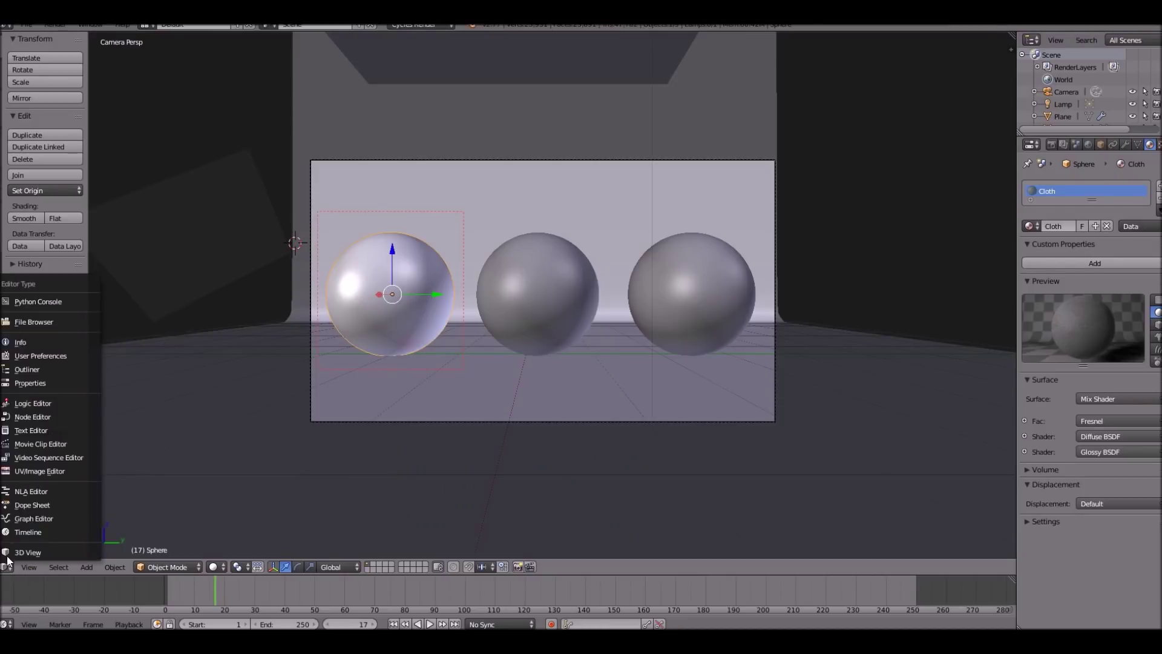
pyautogui.click(73, 417)
pyautogui.moveTo(379, 206); pyautogui.dragTo(405, 35, button='middle')
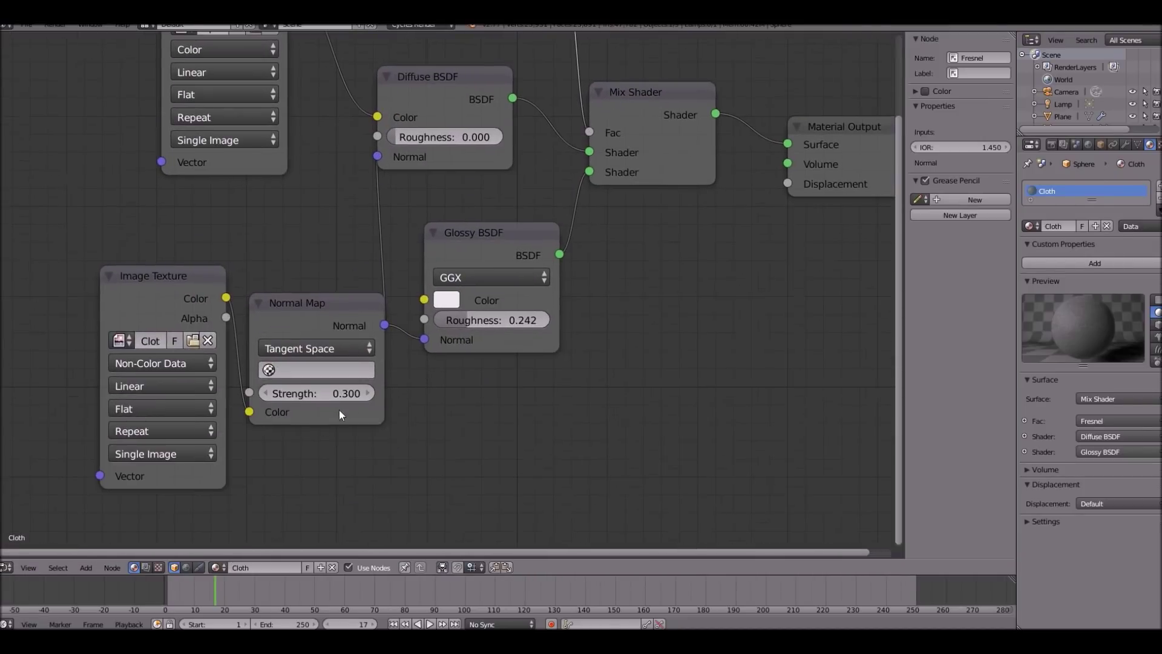
pyautogui.click(363, 394)
pyautogui.click(363, 394)
pyautogui.click(363, 395)
pyautogui.click(361, 396)
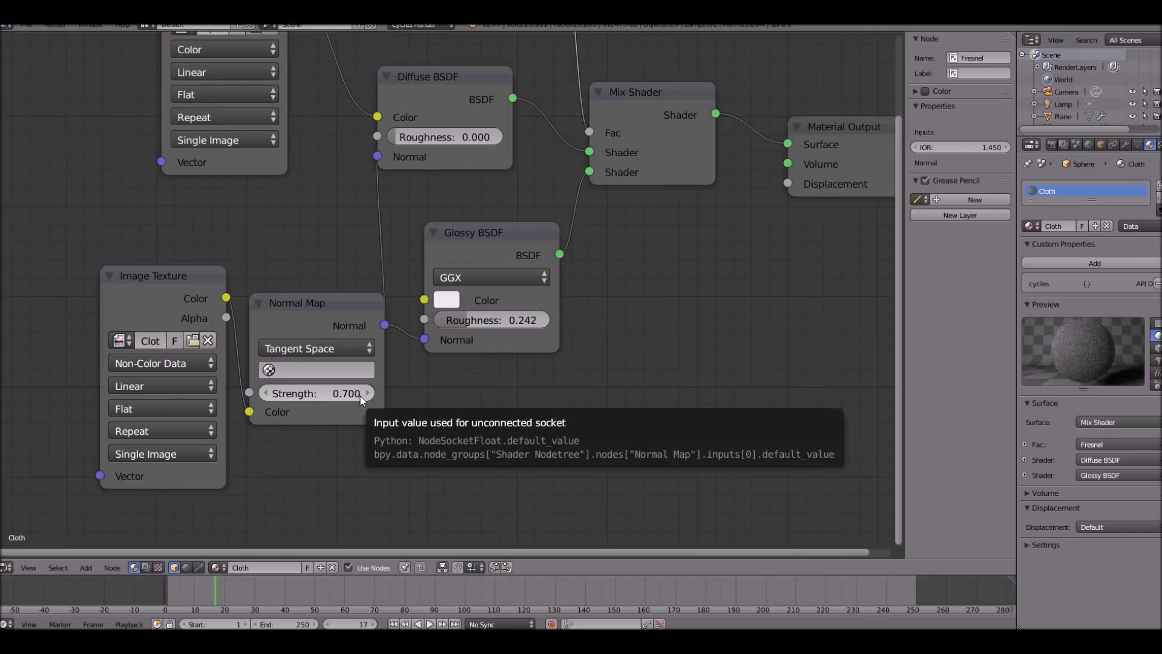
pyautogui.click(360, 396)
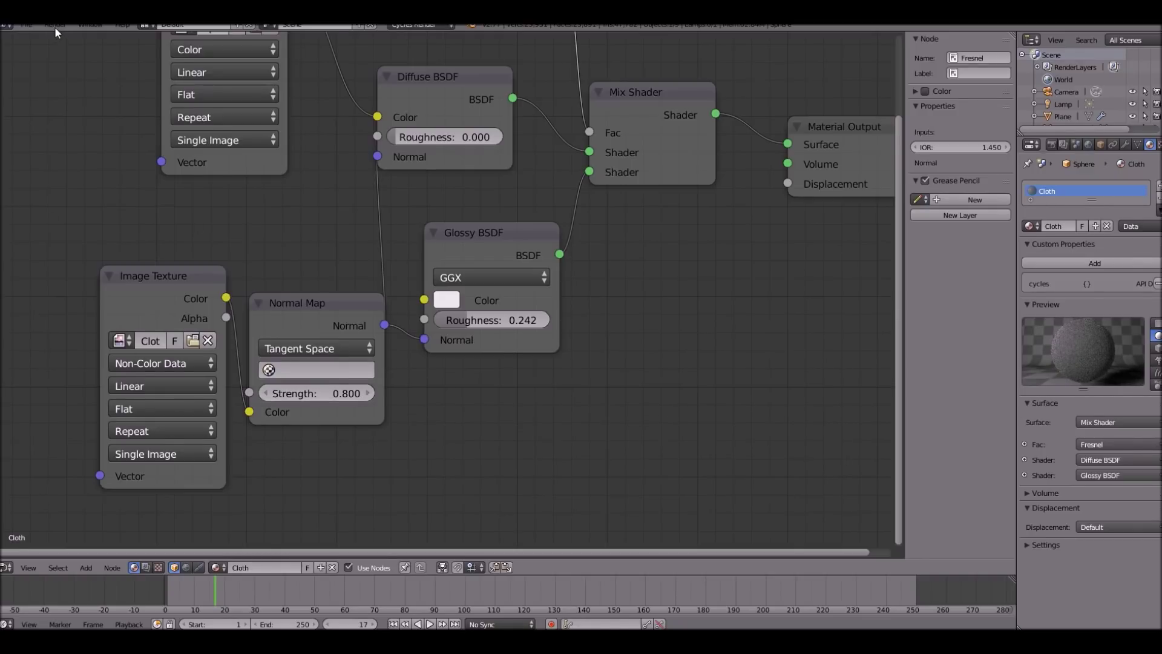
# Render the bordered cloth sphere again and examine the fabric relief up close and from a distance
pyautogui.click(53, 26)
pyautogui.click(86, 37)
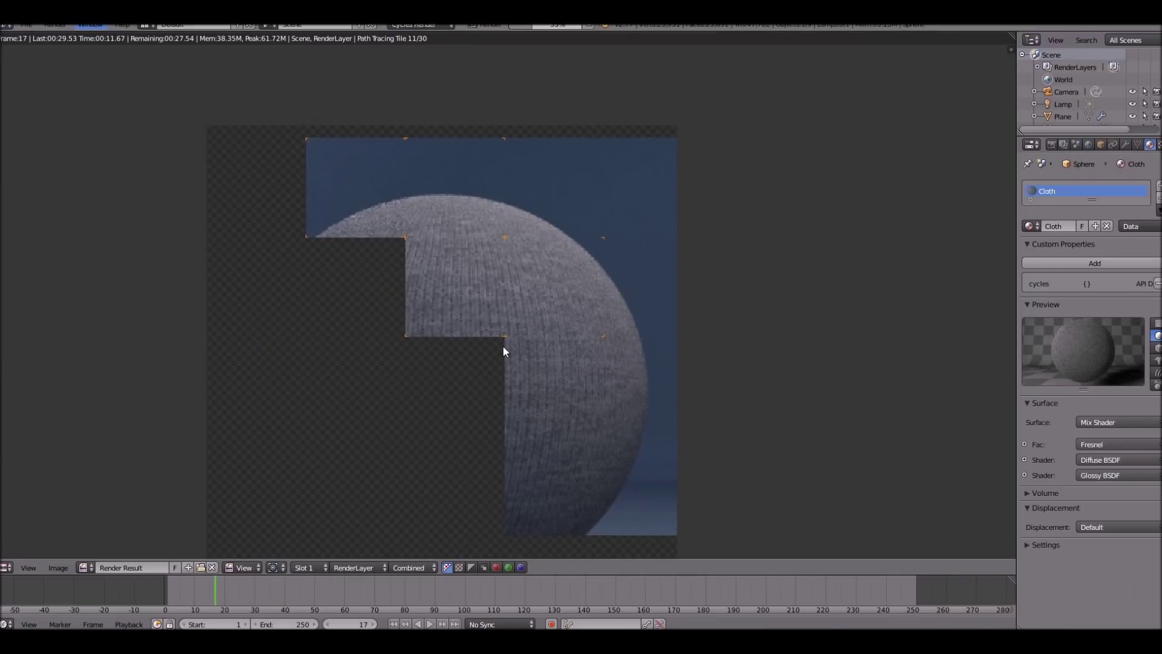
pyautogui.scroll(6, 567, 394)
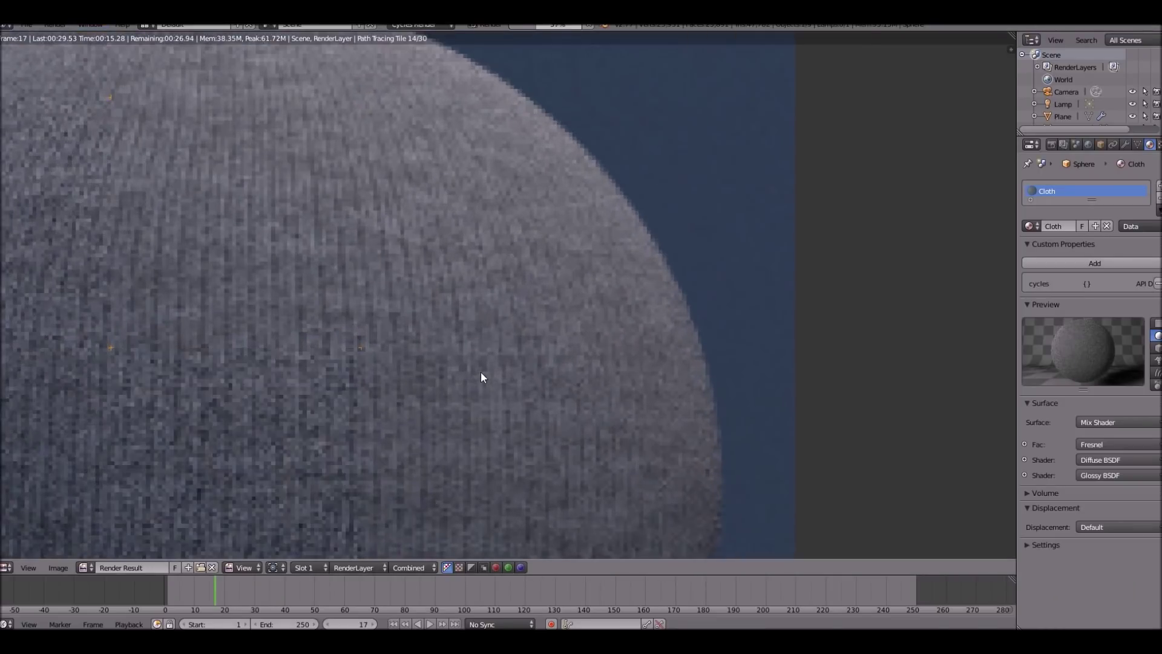
pyautogui.scroll(-8, 547, 412)
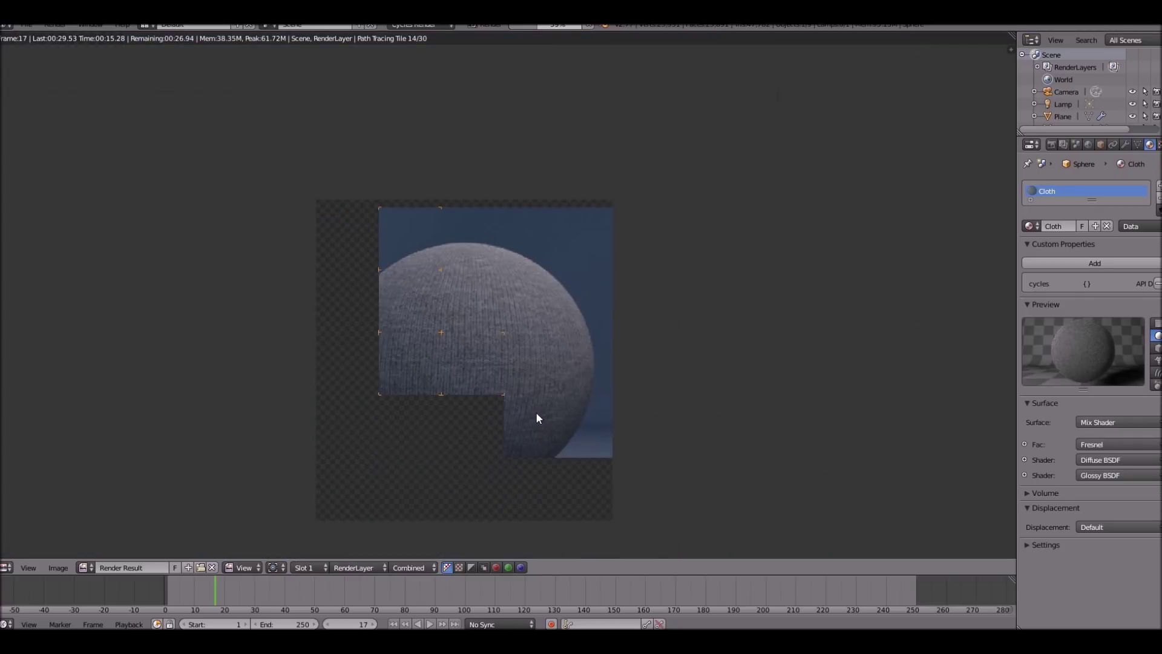
pyautogui.scroll(8, 533, 363)
pyautogui.scroll(-7, 467, 239)
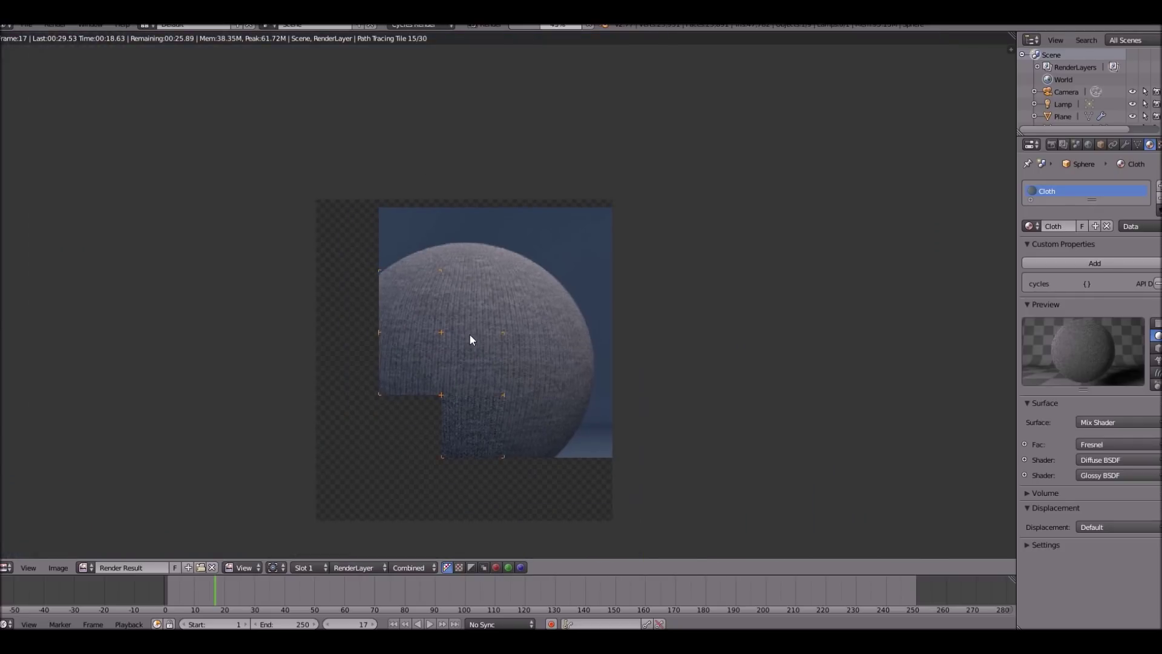
pyautogui.scroll(4, 459, 336)
pyautogui.scroll(-3, 434, 324)
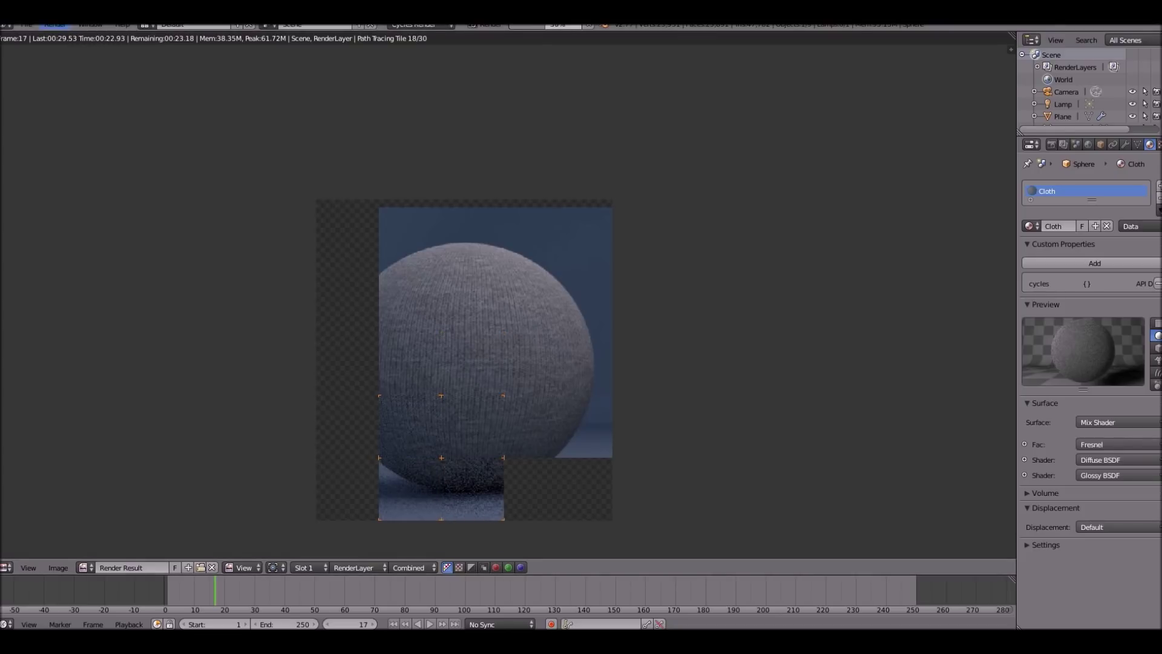
pyautogui.scroll(3, 529, 363)
pyautogui.scroll(-2, 568, 270)
pyautogui.scroll(1, 533, 273)
pyautogui.press('Escape')
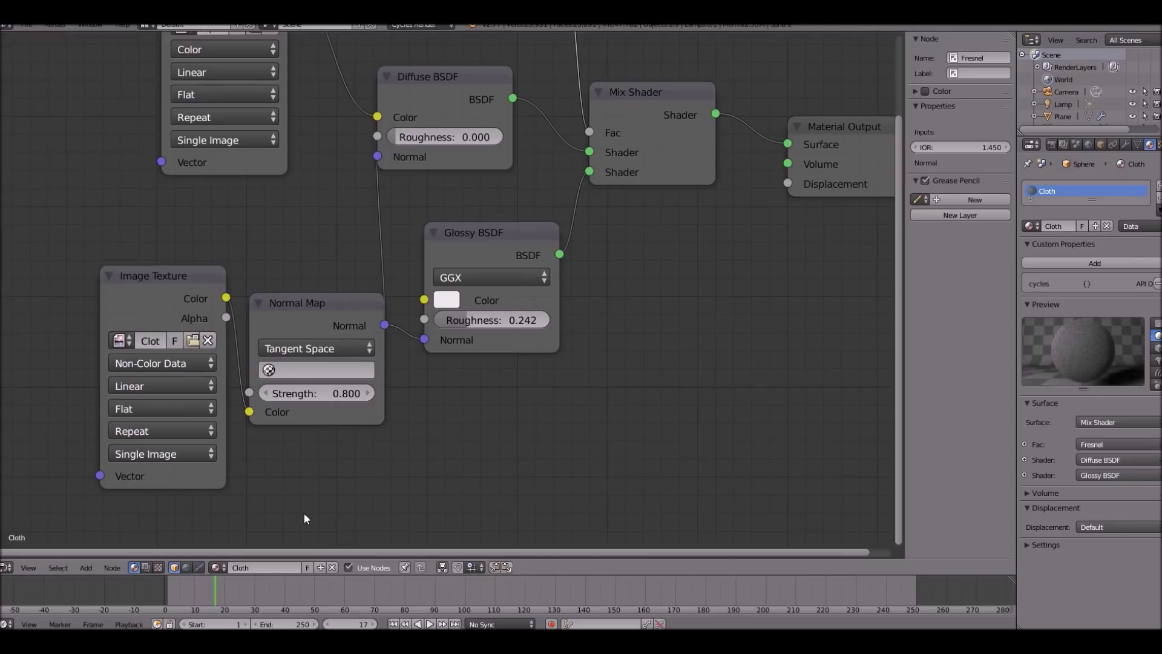
# Switch the Node Editor area to the 3D View and give the middle sphere a new material named Asphalt
pyautogui.click(5, 568)
pyautogui.click(27, 552)
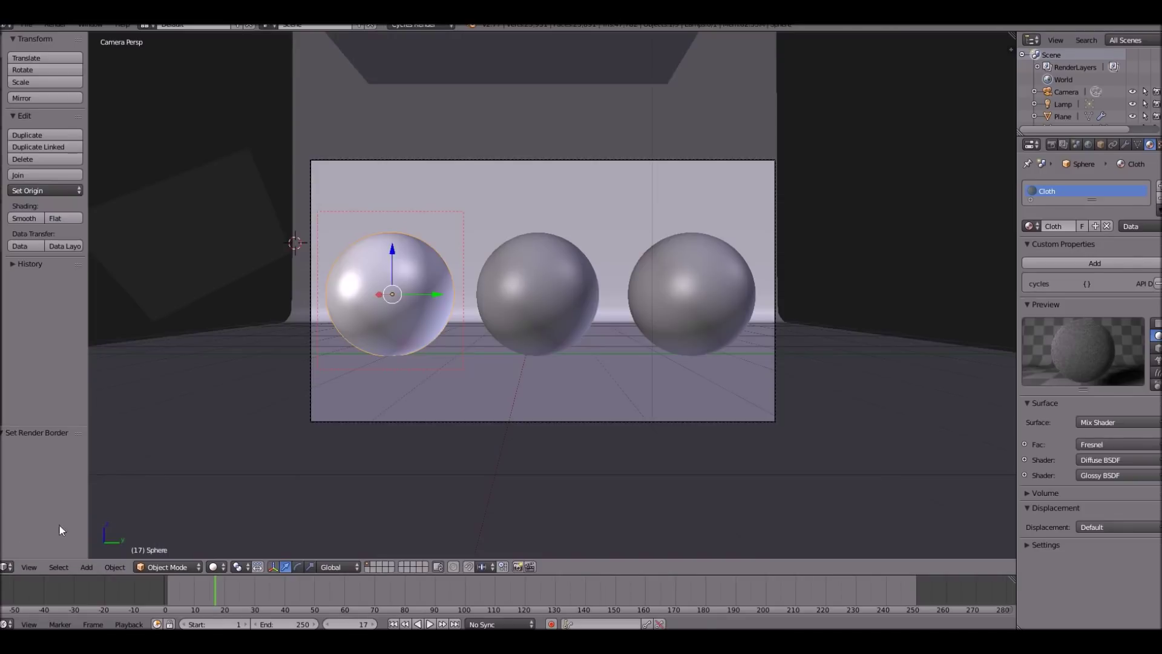
pyautogui.rightClick(543, 296)
pyautogui.scroll(4, 462, 217)
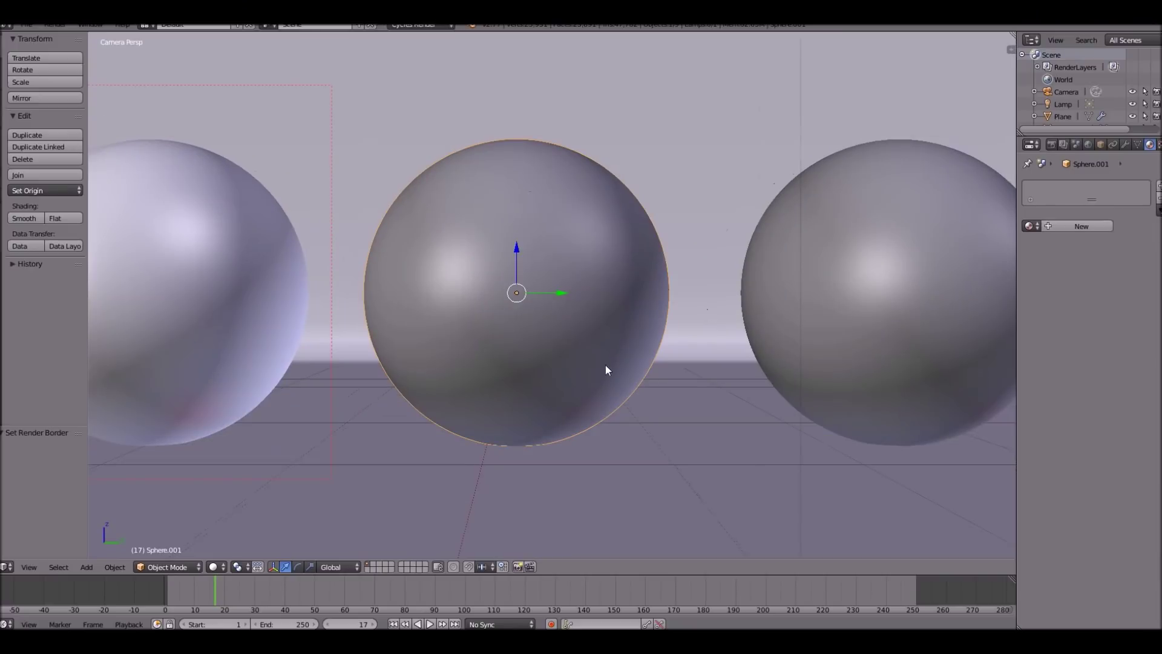
pyautogui.click(1089, 226)
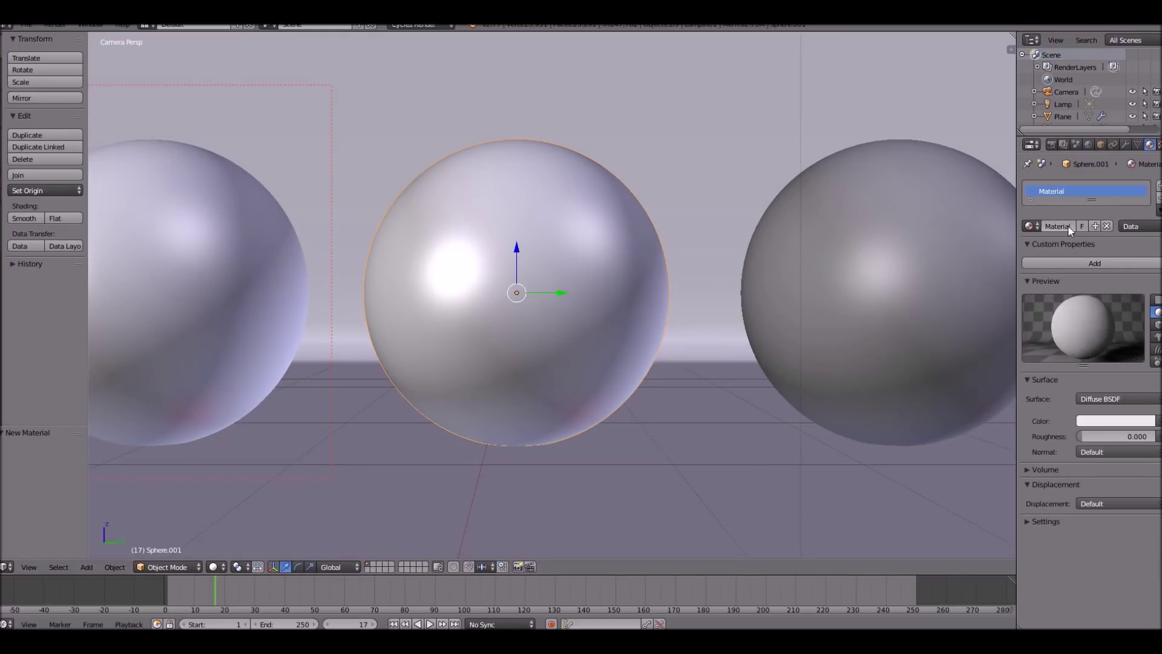
pyautogui.write('Asp')
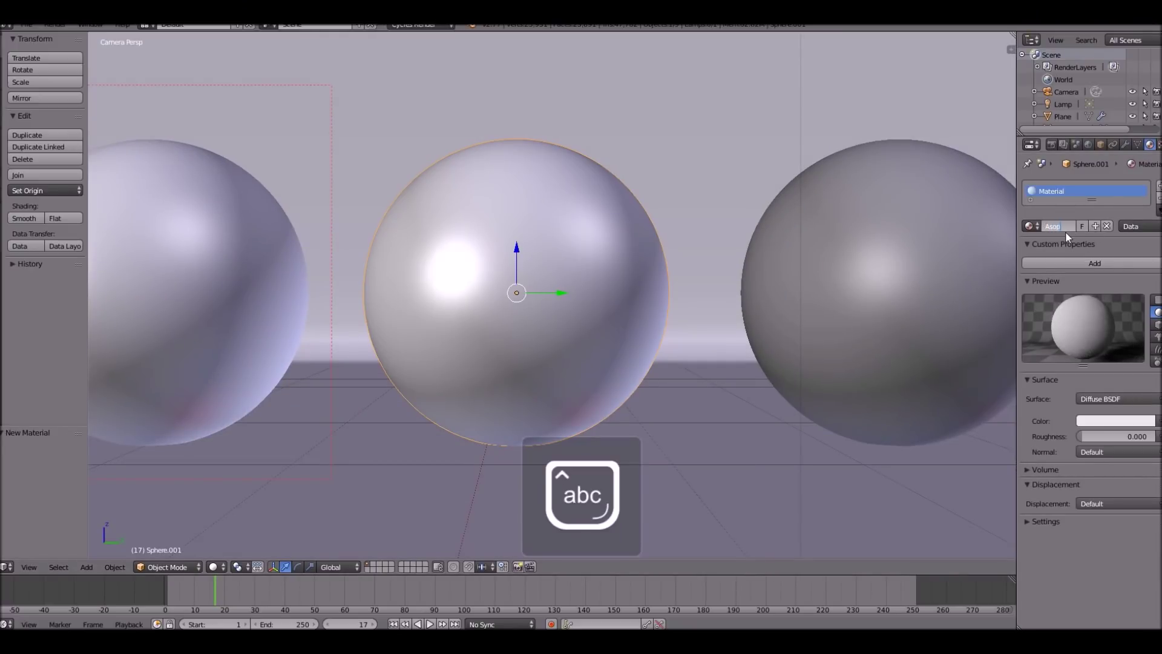
pyautogui.press('BackSpace')
pyautogui.press('BackSpace')
pyautogui.write('halt')
pyautogui.press('Return')
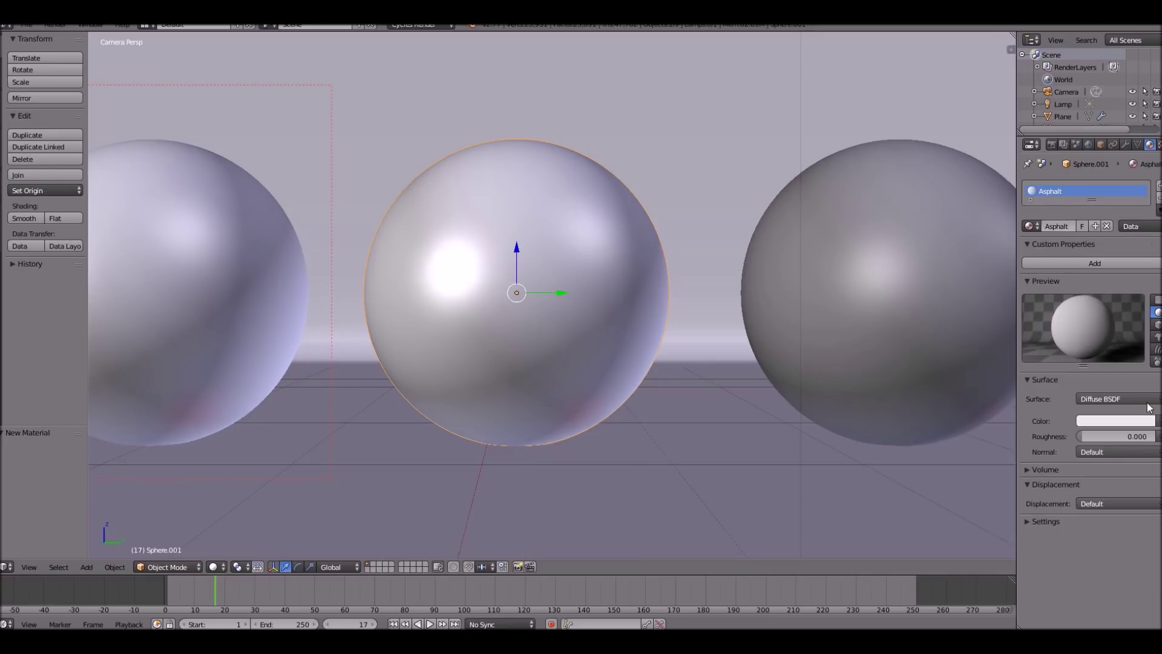
# Open the Asphalt material in the Node Editor and insert a Mix Shader between the Diffuse BSDF and the Material Output
pyautogui.click(6, 566)
pyautogui.click(34, 416)
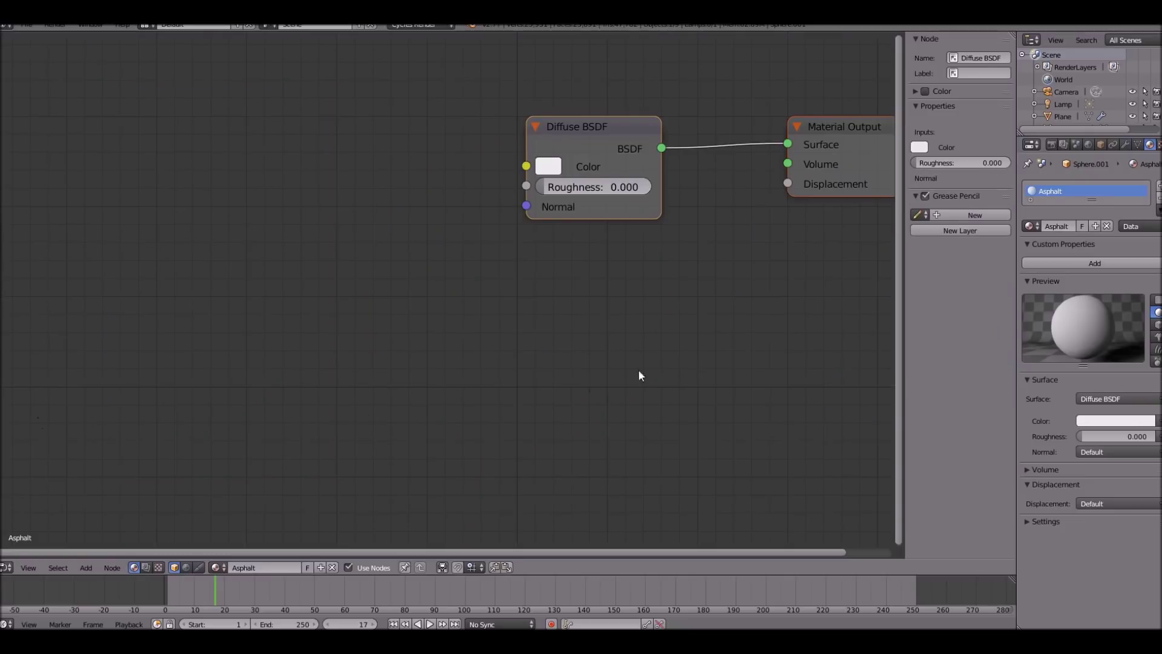
pyautogui.press('Home')
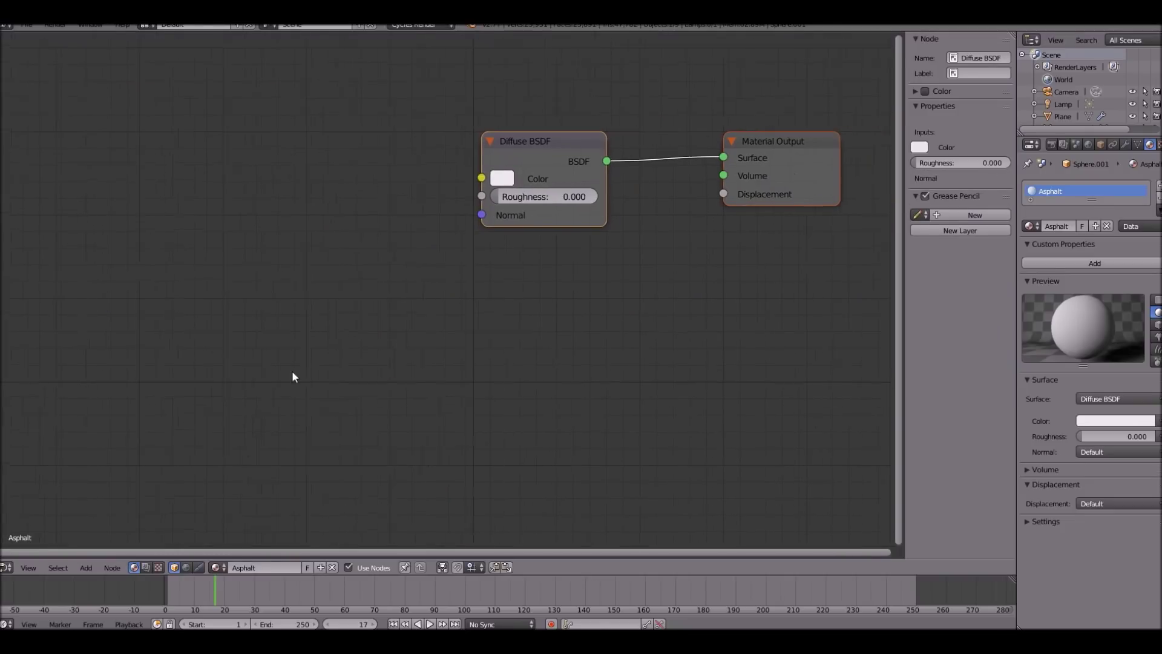
pyautogui.moveTo(420, 176); pyautogui.dragTo(25, 206)
pyautogui.click(393, 193)
pyautogui.hotkey('shift', 'a')
pyautogui.write('mi')
pyautogui.press('Return')
pyautogui.click(318, 176)
pyautogui.press('Home')
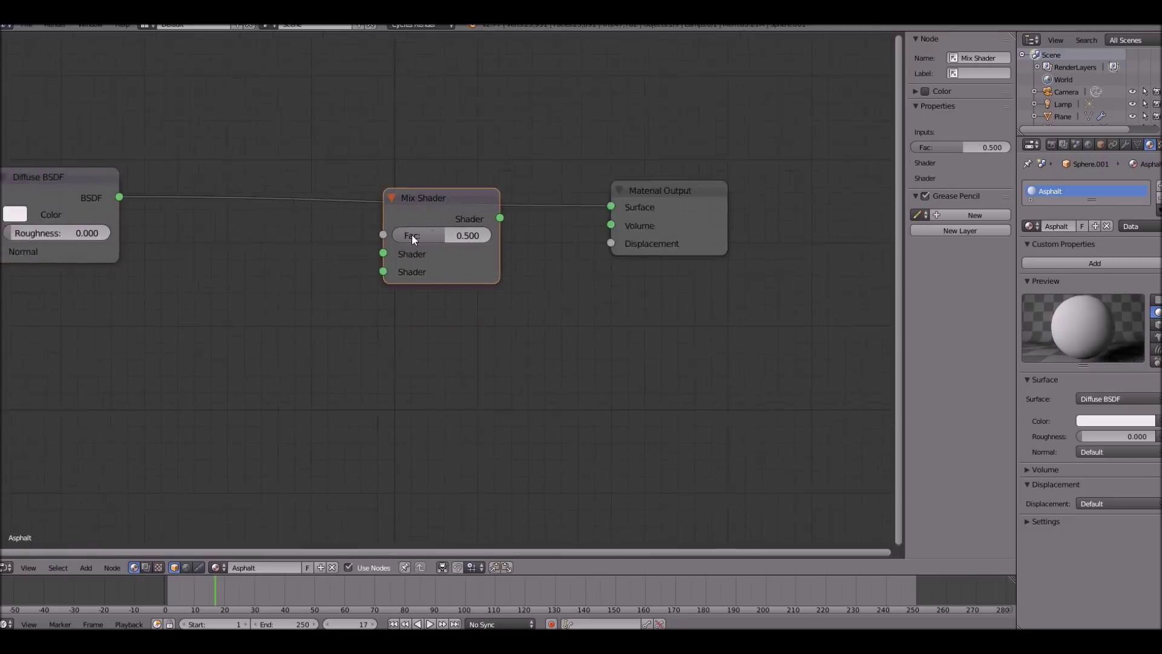
pyautogui.hotkey('shift', 'a')
pyautogui.click(455, 196)
pyautogui.write('fre')
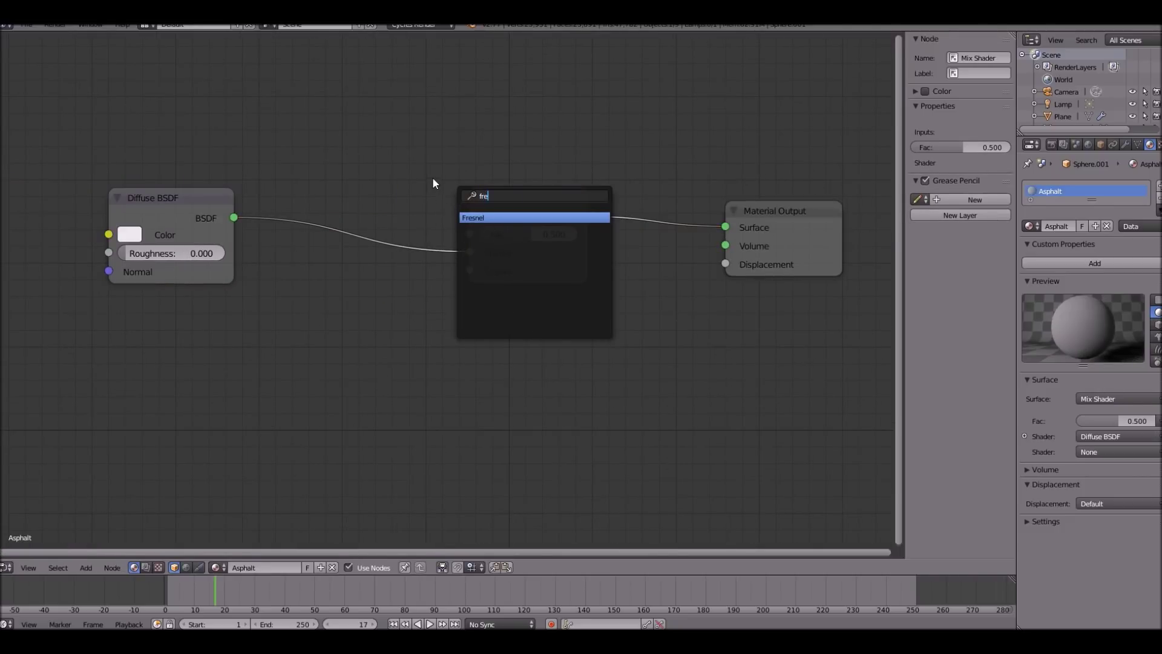
pyautogui.press('Escape')
# Add a Glossy BSDF below the Diffuse BSDF and connect it to the Mix Shader's second Shader input
pyautogui.hotkey('shift', 'a')
pyautogui.click(261, 189)
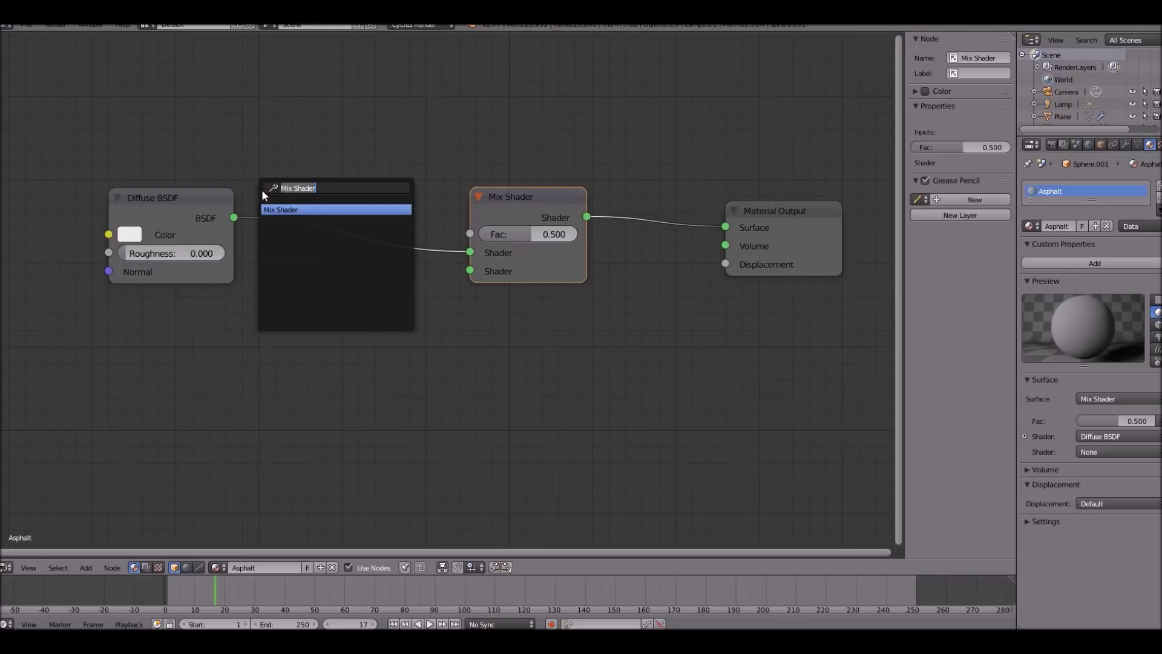
pyautogui.write('glossy')
pyautogui.press('Return')
pyautogui.click(288, 359)
pyautogui.moveTo(301, 338); pyautogui.dragTo(469, 271)
pyautogui.moveTo(242, 222); pyautogui.dragTo(399, 244, button='middle')
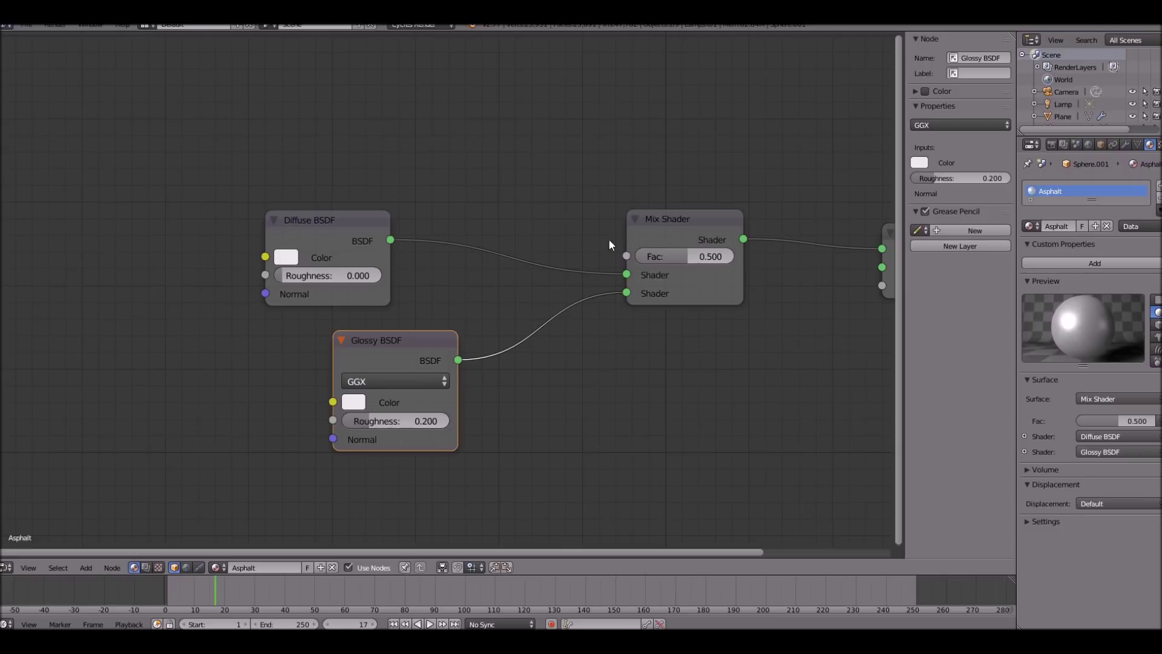
# Add an Image Texture node beside the Diffuse BSDF and connect its Color output to the Diffuse BSDF's Color input
pyautogui.moveTo(503, 217); pyautogui.dragTo(607, 207, button='middle')
pyautogui.hotkey('shift', 'a')
pyautogui.click(390, 206)
pyautogui.write('image')
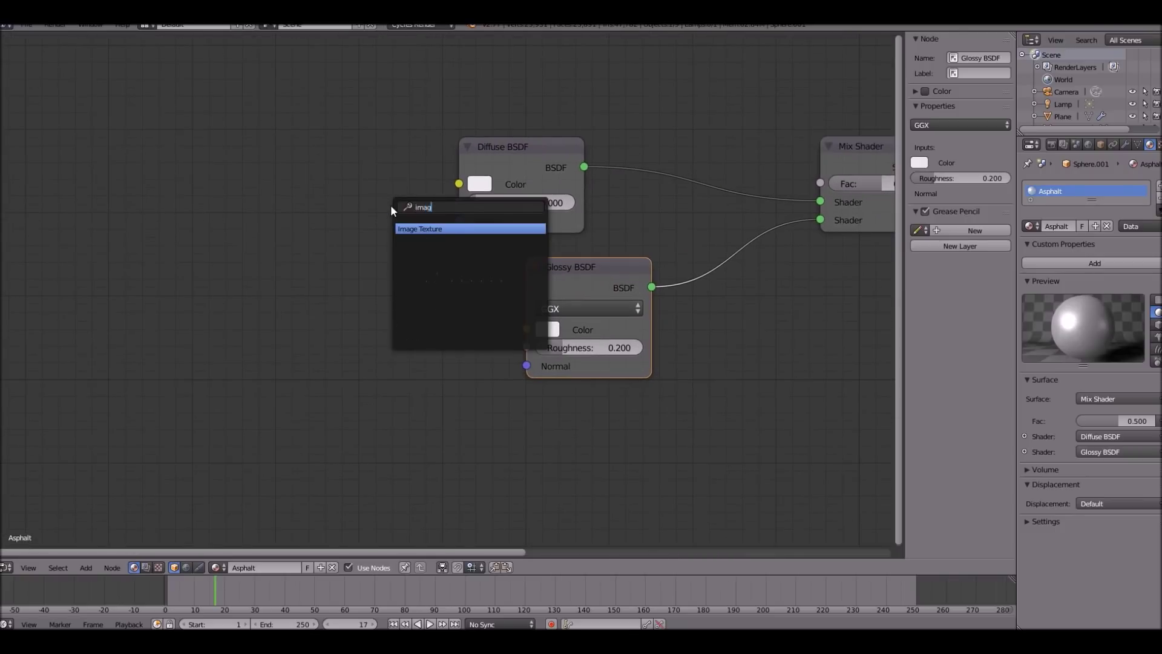
pyautogui.press('Return')
pyautogui.click(233, 106)
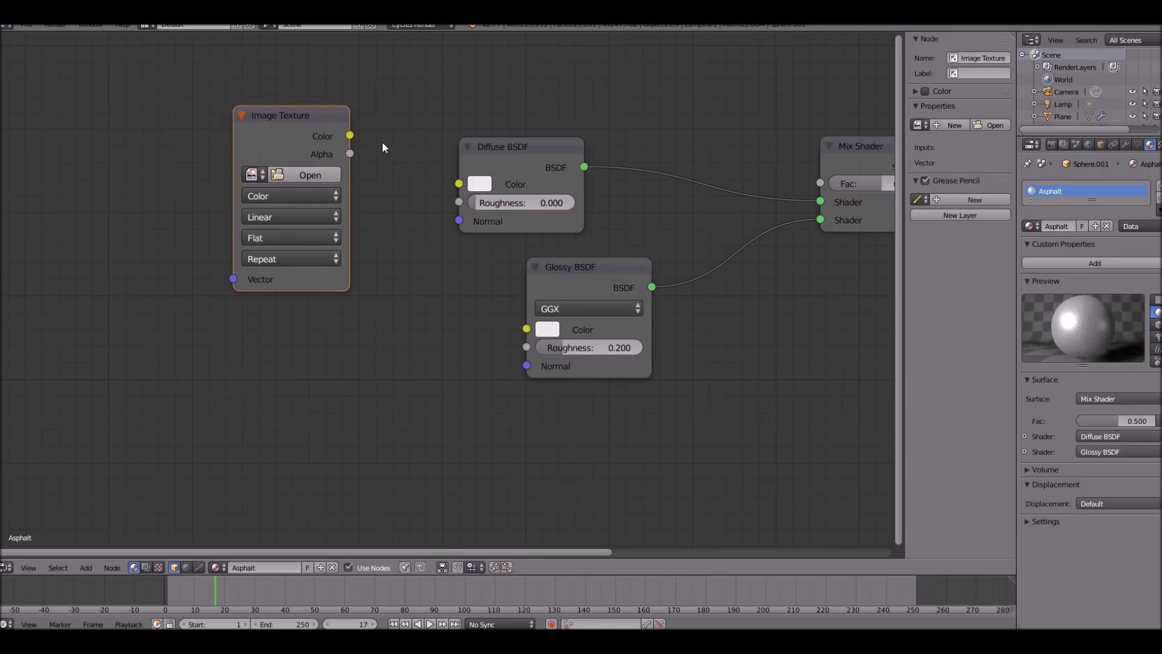
pyautogui.moveTo(384, 148); pyautogui.dragTo(235, 159, button='middle')
pyautogui.moveTo(395, 215); pyautogui.dragTo(349, 198, button='middle')
pyautogui.moveTo(78, 84); pyautogui.dragTo(224, 144, button='middle')
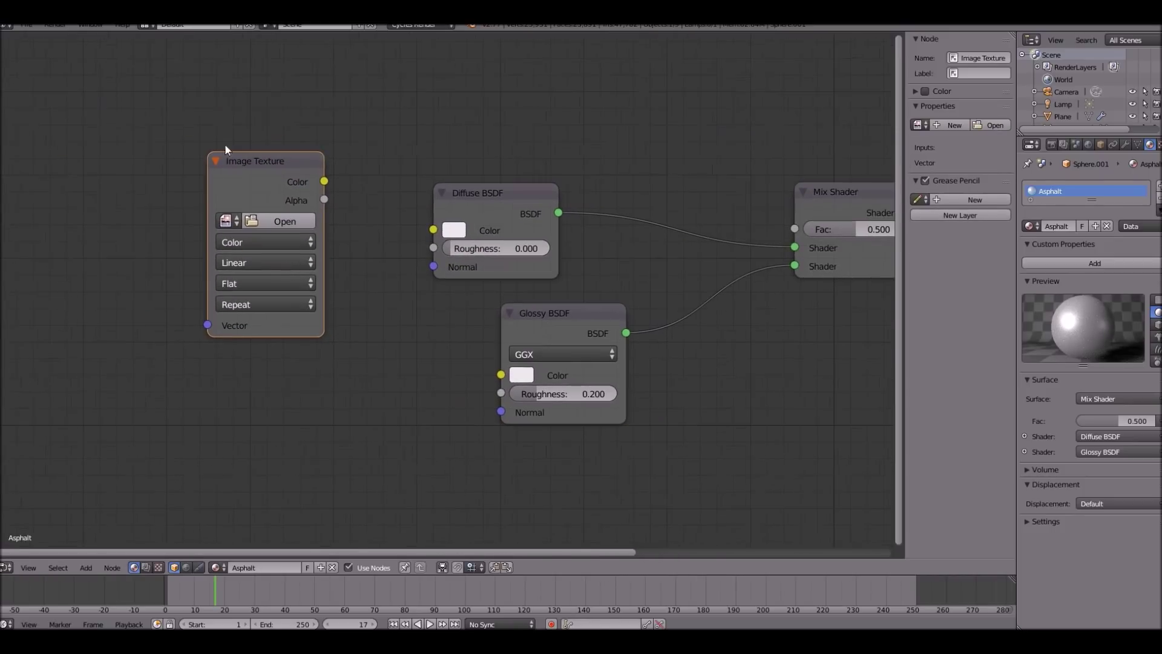
pyautogui.moveTo(230, 248); pyautogui.dragTo(330, 270, button='middle')
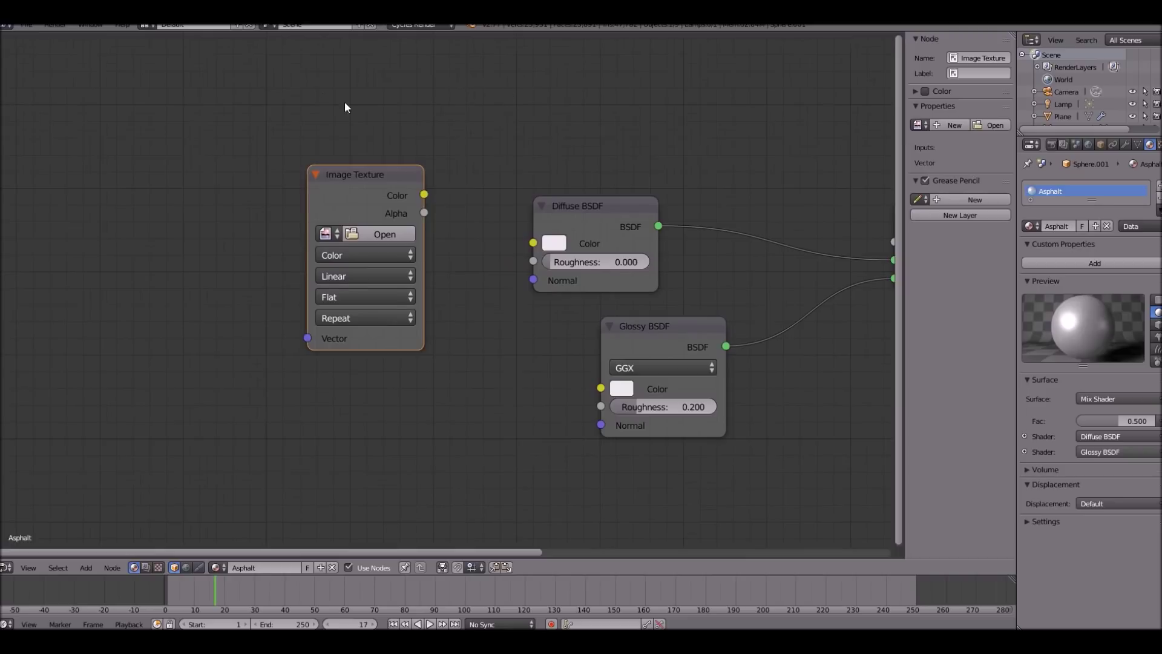
pyautogui.moveTo(345, 108); pyautogui.dragTo(365, 157, button='middle')
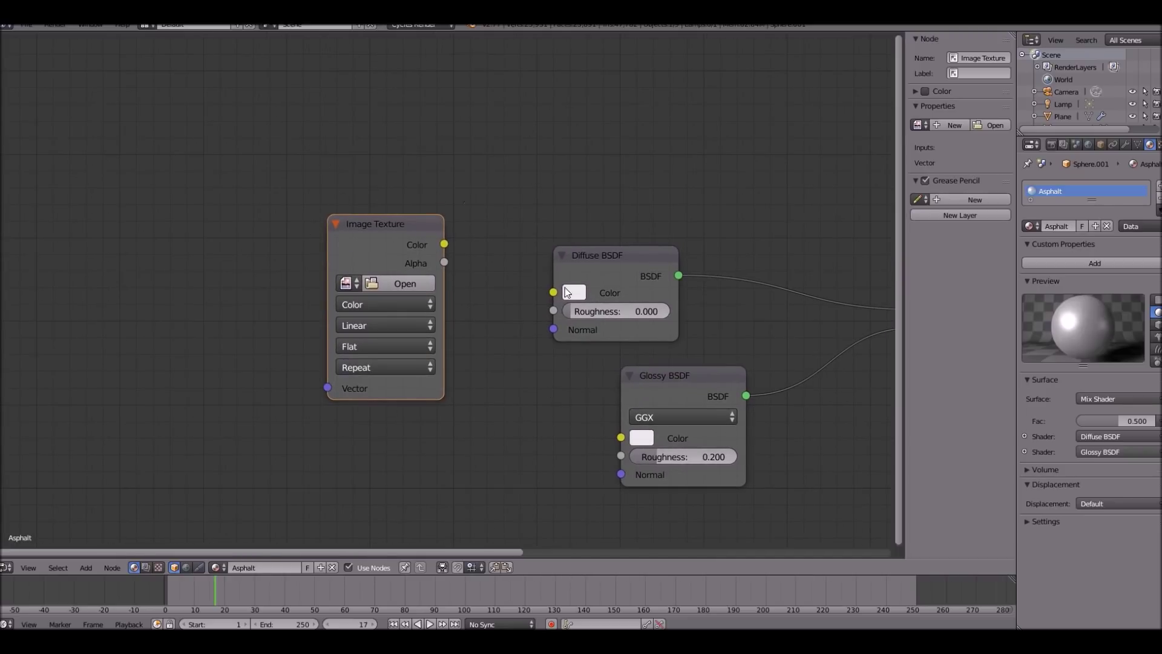
pyautogui.moveTo(448, 245); pyautogui.dragTo(552, 293)
# Move the Image Texture node farther from the Diffuse BSDF and insert a color Mix node on the link between them
pyautogui.moveTo(339, 240); pyautogui.dragTo(239, 244)
pyautogui.hotkey('shift', 'a')
pyautogui.click(318, 237)
pyautogui.write('mix')
pyautogui.click(334, 282)
pyautogui.click(411, 244)
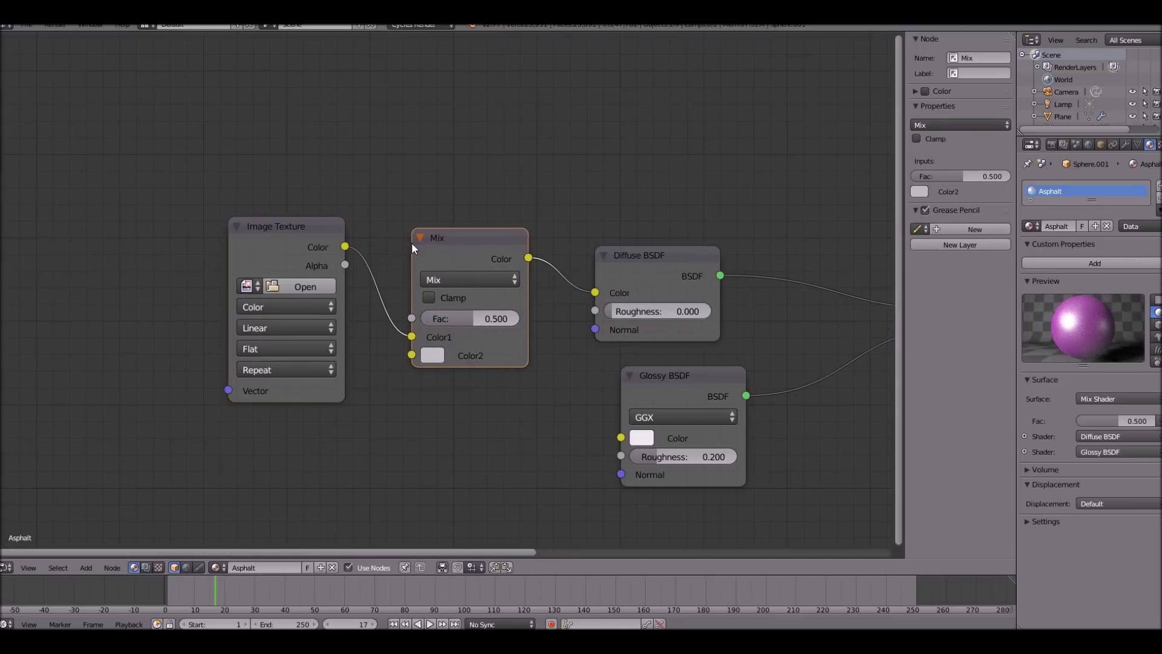
# Set the color Mix node's Color2 to dark gray with R, G and B at 0.048
pyautogui.click(250, 286)
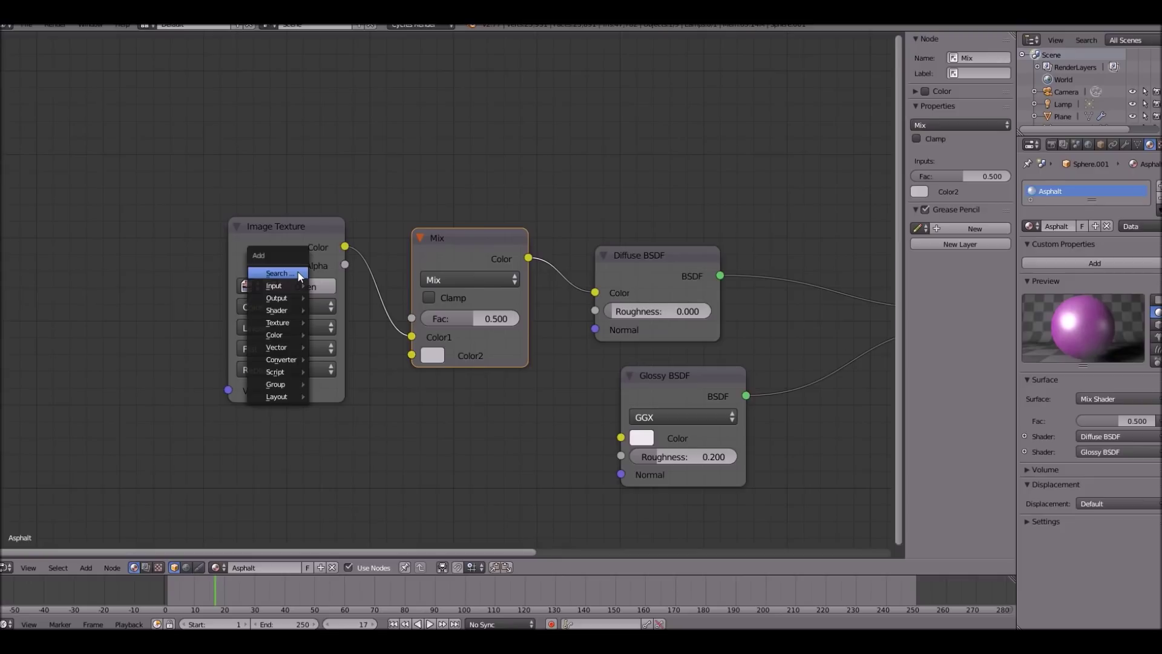
pyautogui.click(434, 355)
pyautogui.moveTo(568, 221); pyautogui.dragTo(566, 209)
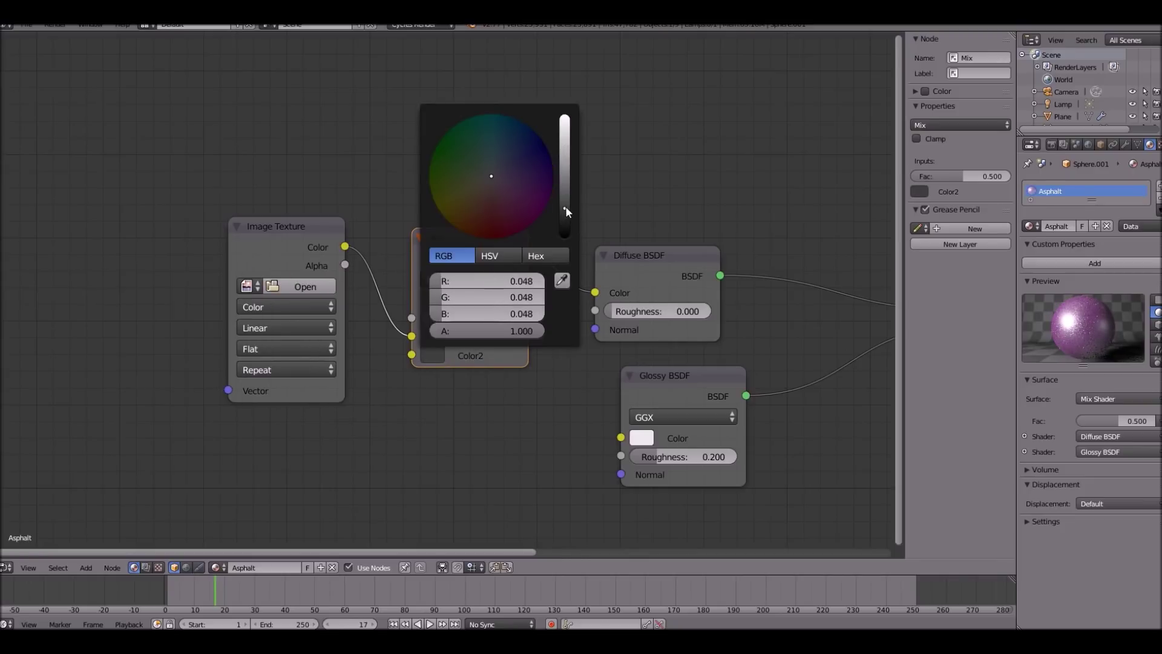
# Add a Noise Texture node above the Image Texture and connect its Color output to the color Mix node's Fac input
pyautogui.scroll(-3, 418, 215)
pyautogui.moveTo(417, 214); pyautogui.dragTo(422, 274, button='middle')
pyautogui.hotkey('shift', 'a')
pyautogui.click(425, 290)
pyautogui.write('noi')
pyautogui.press('Return')
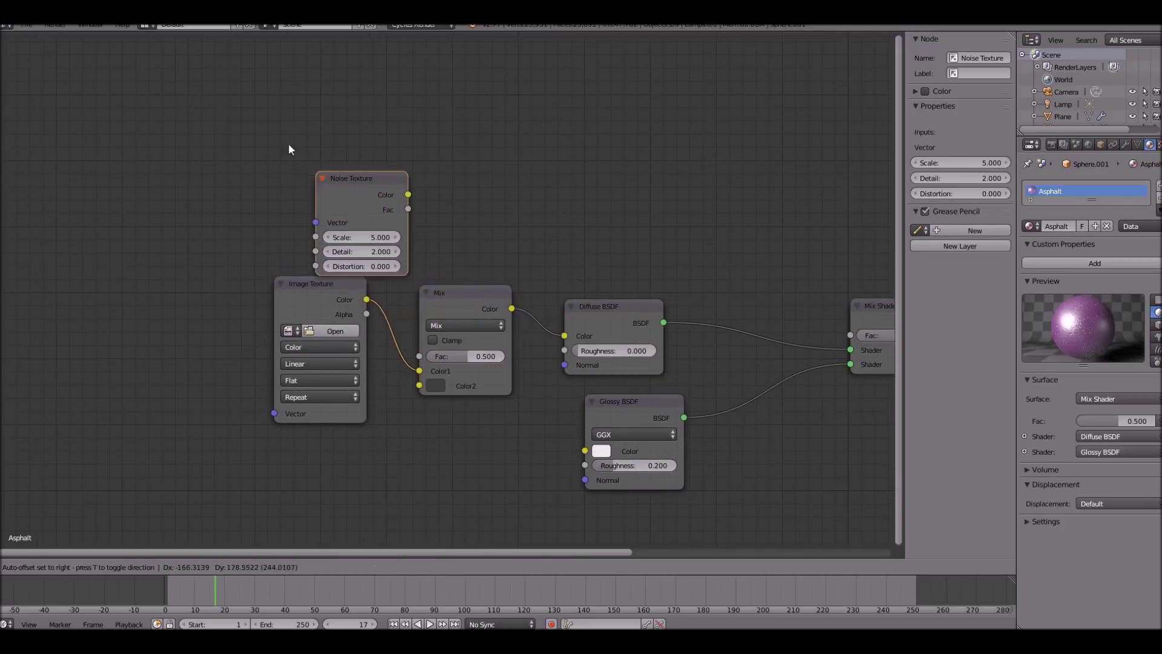
pyautogui.click(369, 158)
pyautogui.moveTo(374, 166); pyautogui.dragTo(419, 355)
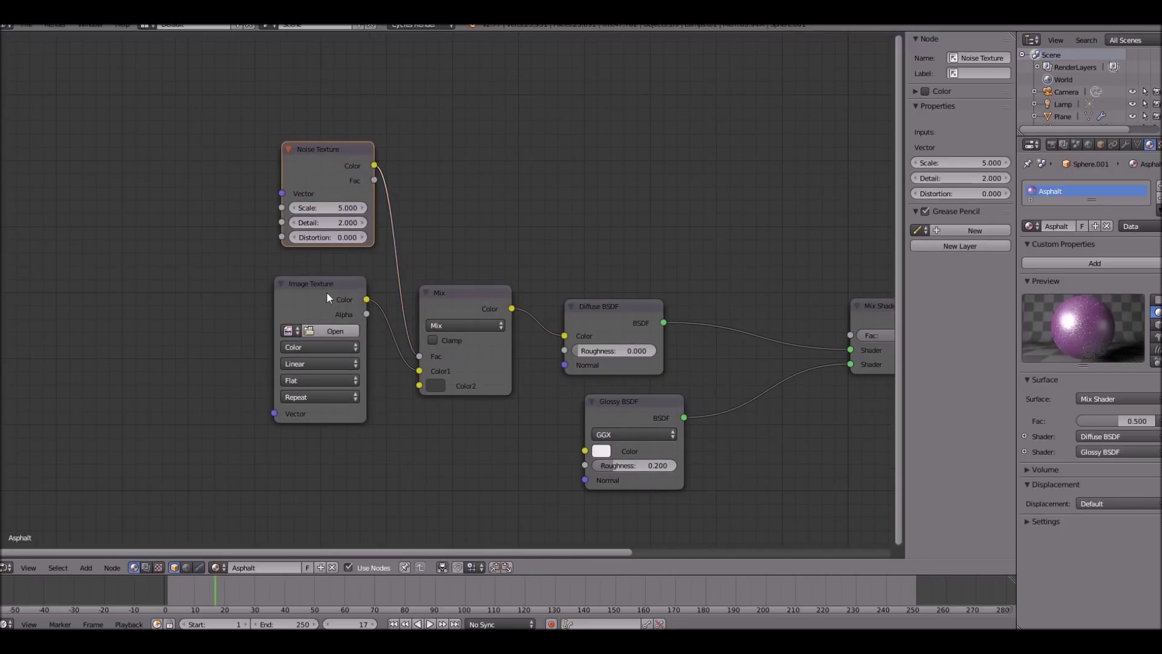
# Duplicate the Image Texture node, place the copy below the color Mix node and set its color space to Non-Color Data
pyautogui.click(326, 291)
pyautogui.scroll(-2, 325, 292)
pyautogui.hotkey('shift', 'd')
pyautogui.click(414, 464)
pyautogui.scroll(3, 439, 354)
pyautogui.click(435, 451)
pyautogui.click(424, 409)
pyautogui.moveTo(410, 433); pyautogui.dragTo(342, 372, button='middle')
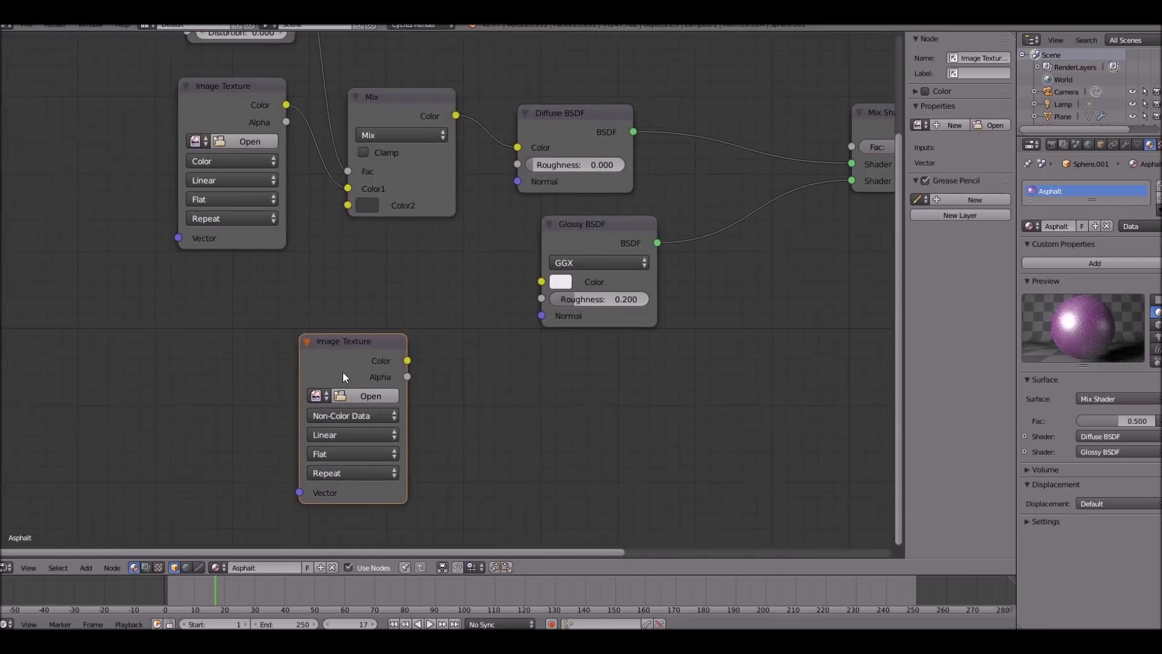
# Add a Normal Map node beside the duplicated Image Texture and connect the texture's Color output to the Normal Map's Color input
pyautogui.press('space')
pyautogui.write('no')
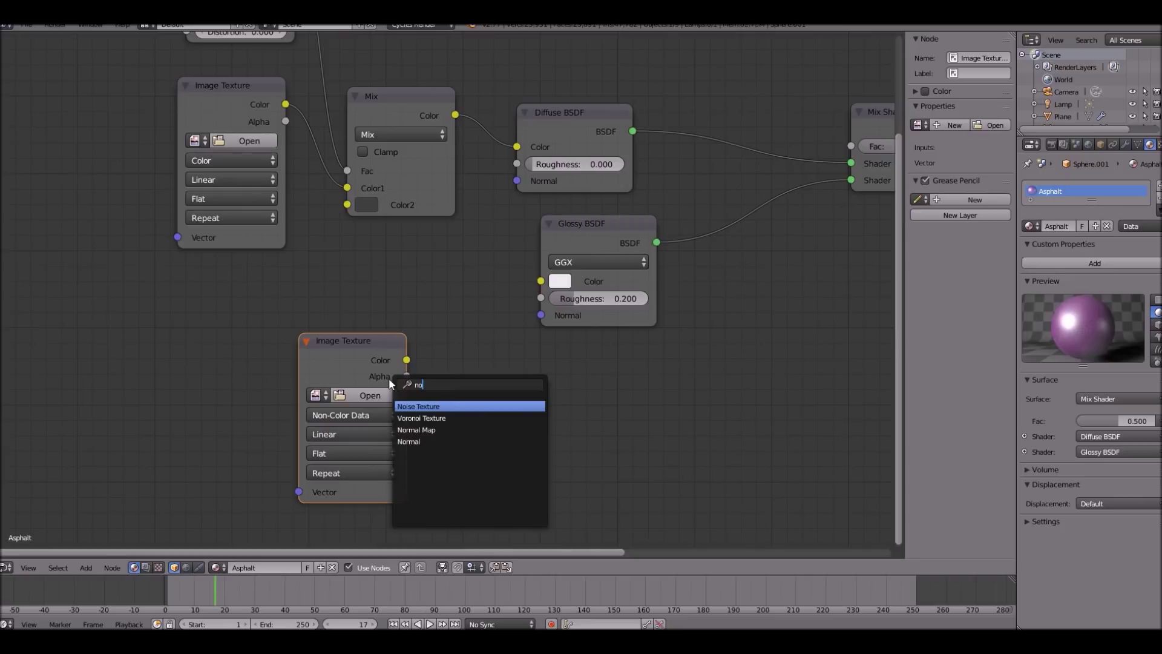
pyautogui.press('Return')
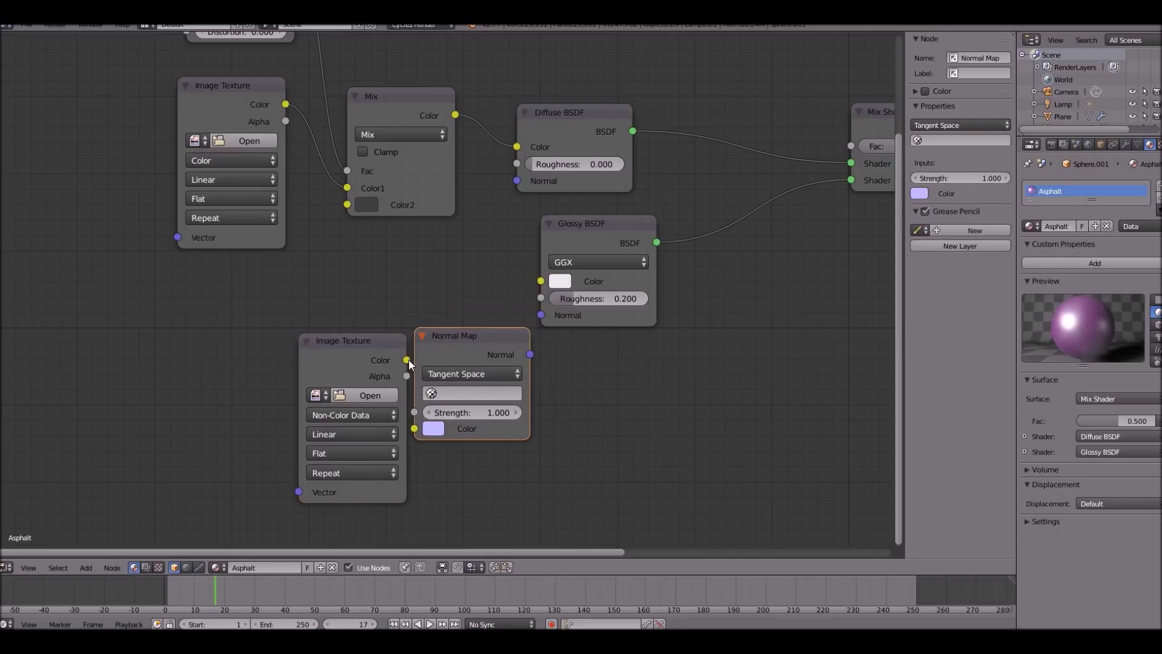
pyautogui.click(418, 365)
pyautogui.moveTo(407, 360); pyautogui.dragTo(424, 436)
pyautogui.moveTo(406, 361); pyautogui.dragTo(426, 437)
pyautogui.moveTo(395, 344); pyautogui.dragTo(425, 436)
# Connect the Normal Map's Normal output to the Normal inputs of both the Diffuse BSDF and the Glossy BSDF
pyautogui.moveTo(498, 350); pyautogui.dragTo(516, 181)
pyautogui.moveTo(489, 355); pyautogui.dragTo(548, 317)
pyautogui.moveTo(538, 363); pyautogui.dragTo(451, 451, button='middle')
# Add a second Noise Texture node above the shaders and connect its Color output to the Mix Shader's Fac input
pyautogui.scroll(-3, 608, 245)
pyautogui.moveTo(504, 208); pyautogui.dragTo(361, 293, button='middle')
pyautogui.press('a')
pyautogui.hotkey('shift', 'a')
pyautogui.click(390, 238)
pyautogui.write('noi')
pyautogui.press('Return')
pyautogui.click(434, 159)
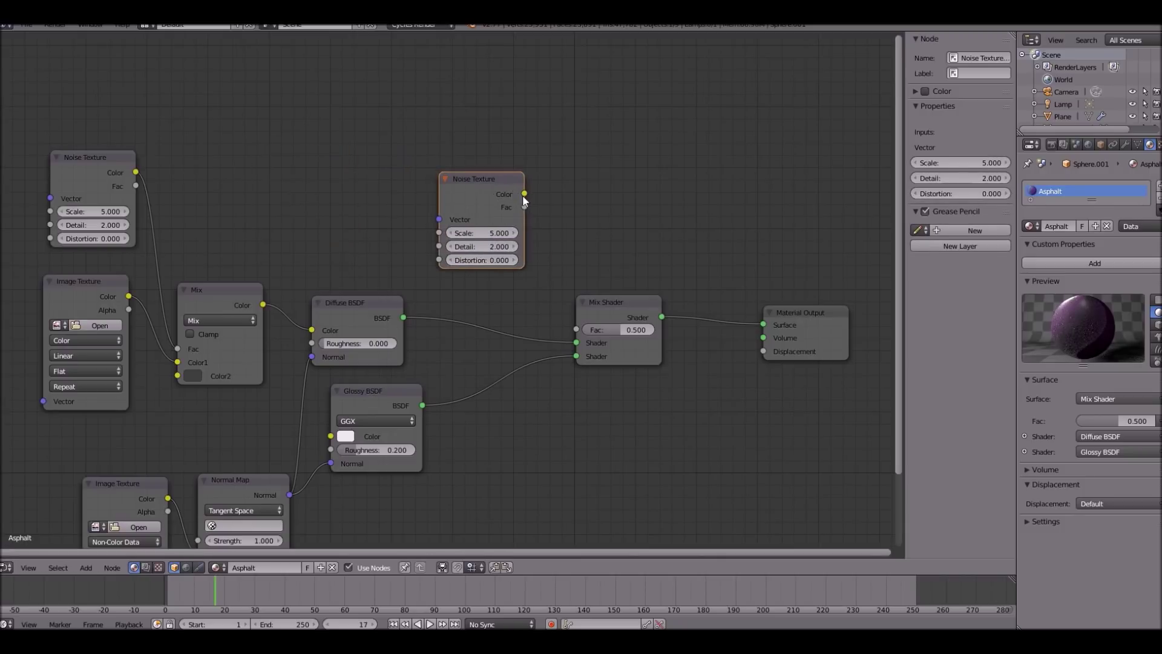
pyautogui.moveTo(525, 193); pyautogui.dragTo(578, 329)
# Set the Glossy BSDF's Roughness to 0.242
pyautogui.moveTo(571, 259); pyautogui.dragTo(811, 253, button='middle')
pyautogui.scroll(3, 484, 255)
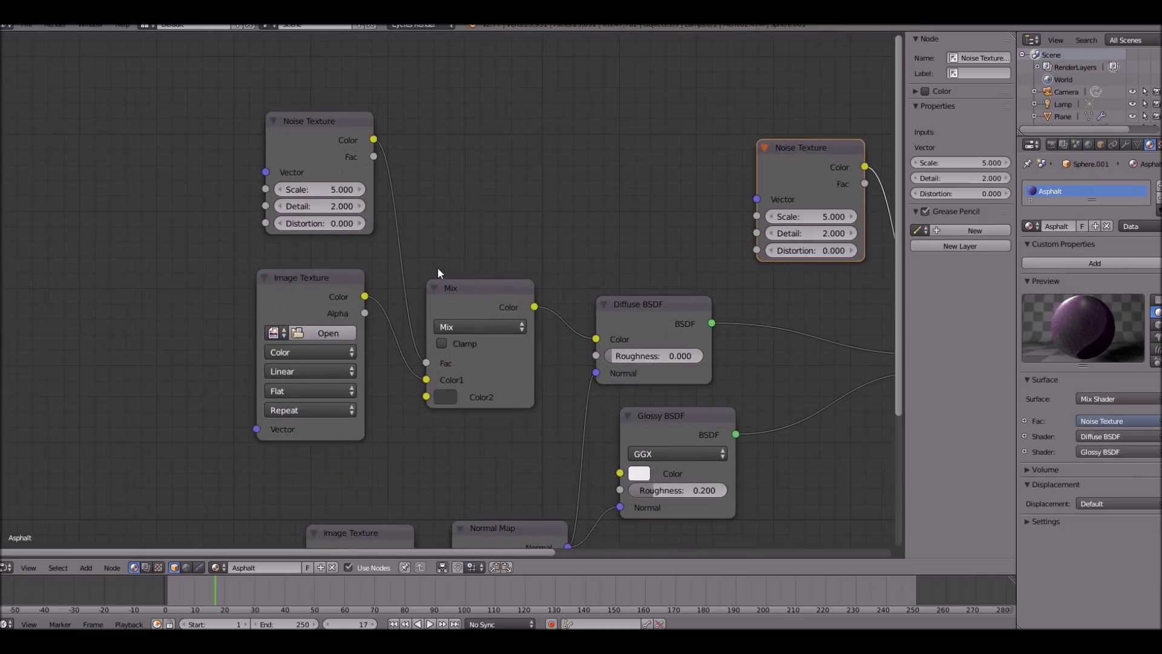
pyautogui.scroll(2, 433, 276)
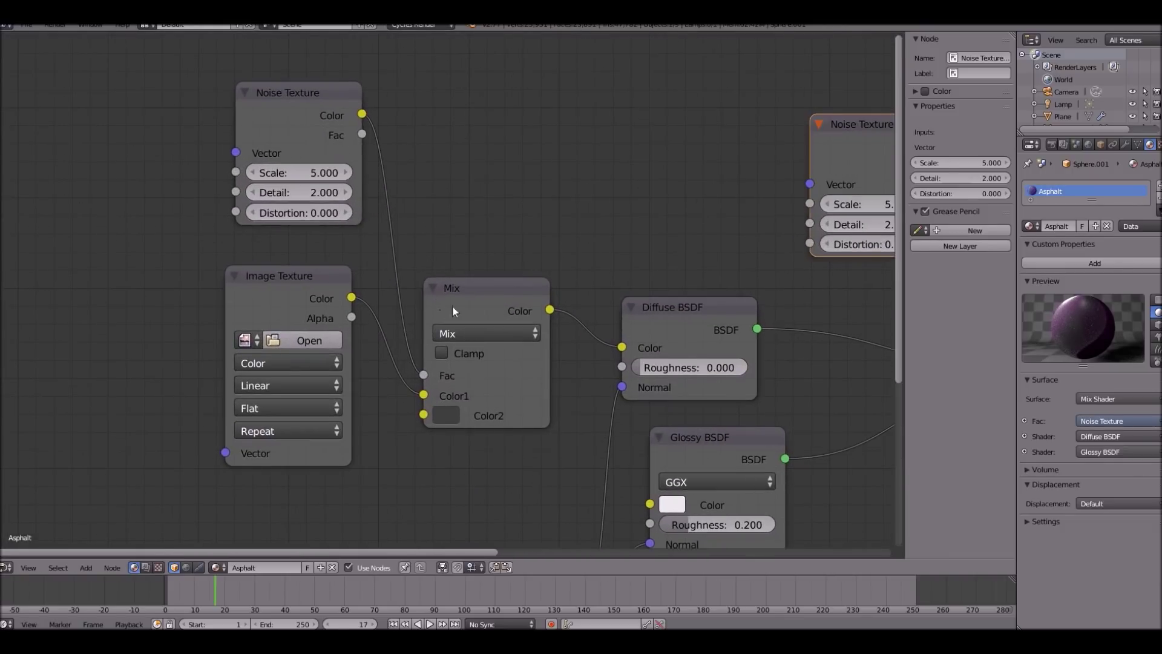
pyautogui.moveTo(706, 522); pyautogui.dragTo(718, 525)
# Load episcura_textures_ground_asphalt_4314_m.jpg into the color Image Texture and Asphalt_Normal.png into the Image Texture feeding the Normal Map
pyautogui.moveTo(507, 371); pyautogui.dragTo(597, 350, button='middle')
pyautogui.click(418, 314)
pyautogui.click(165, 109)
pyautogui.click(169, 97)
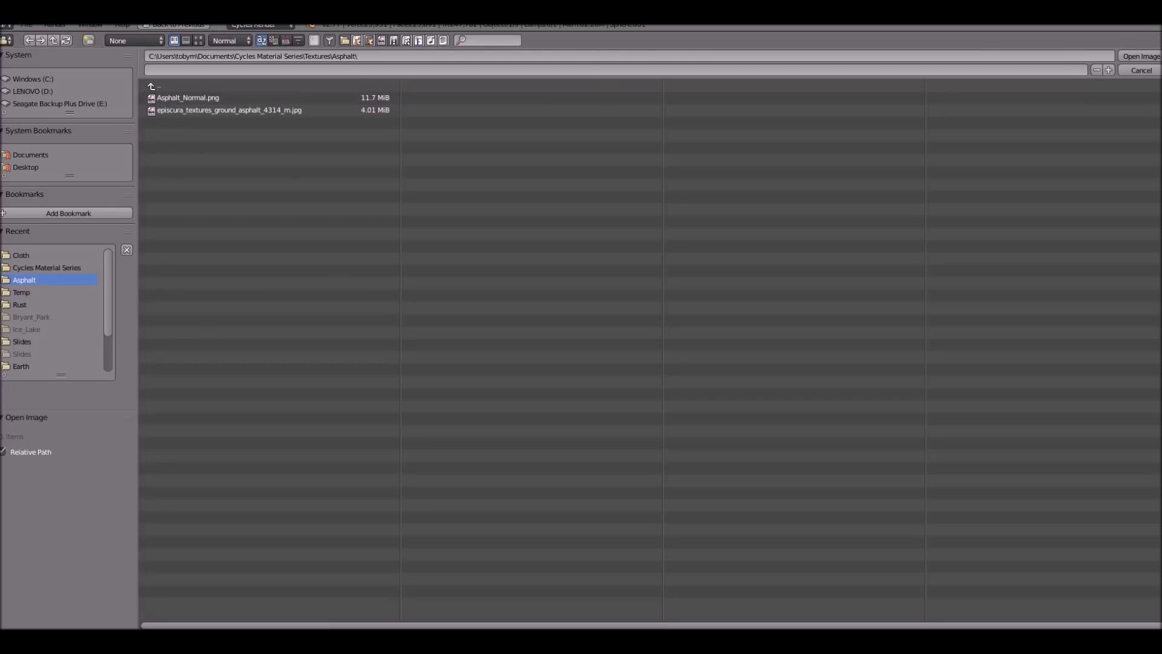
pyautogui.doubleClick(177, 111)
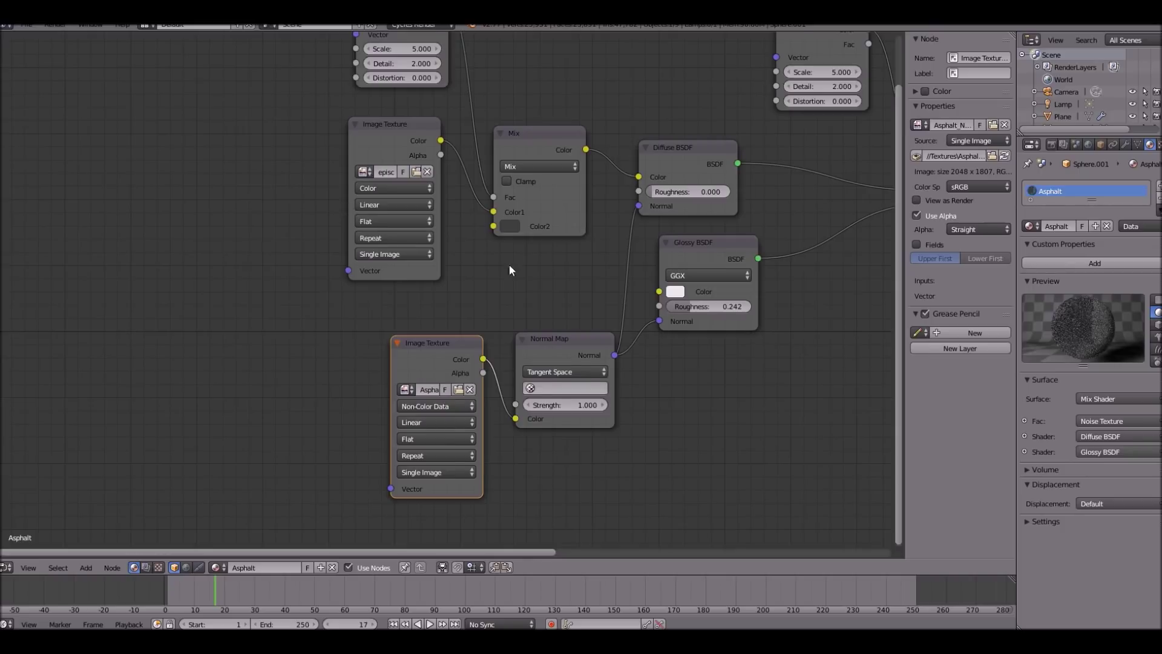
# Set the Normal Map node's Strength to 0.700
pyautogui.scroll(3, 510, 270)
pyautogui.moveTo(329, 359); pyautogui.dragTo(167, 286, button='middle')
pyautogui.click(447, 430)
pyautogui.click(448, 430)
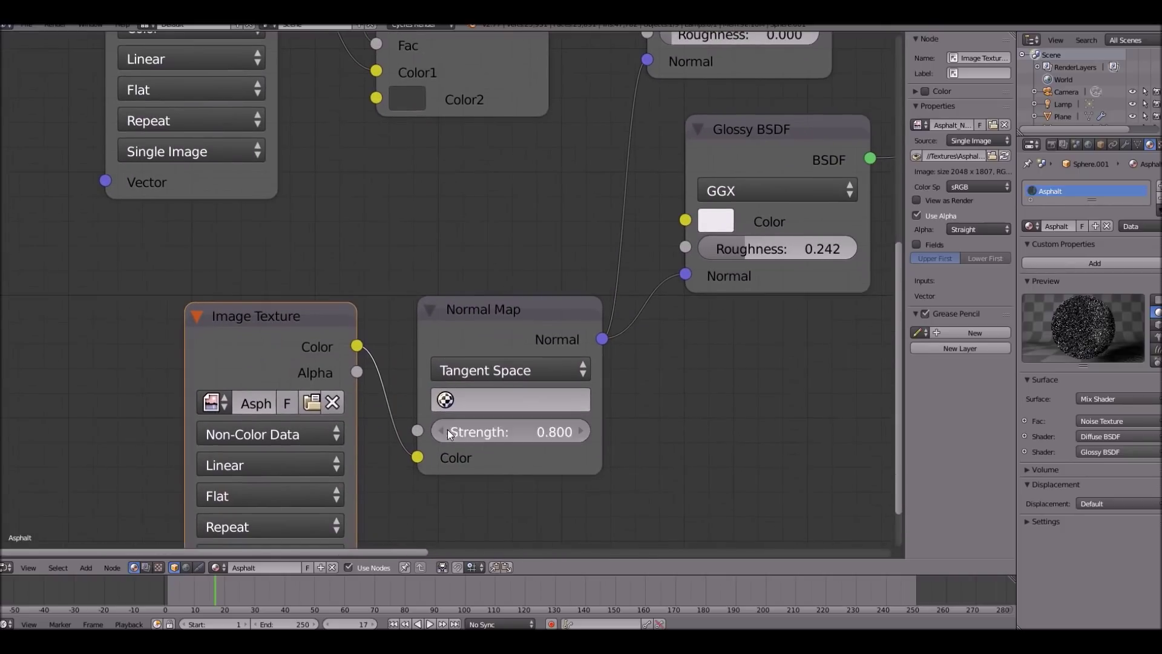
pyautogui.click(448, 431)
pyautogui.click(441, 432)
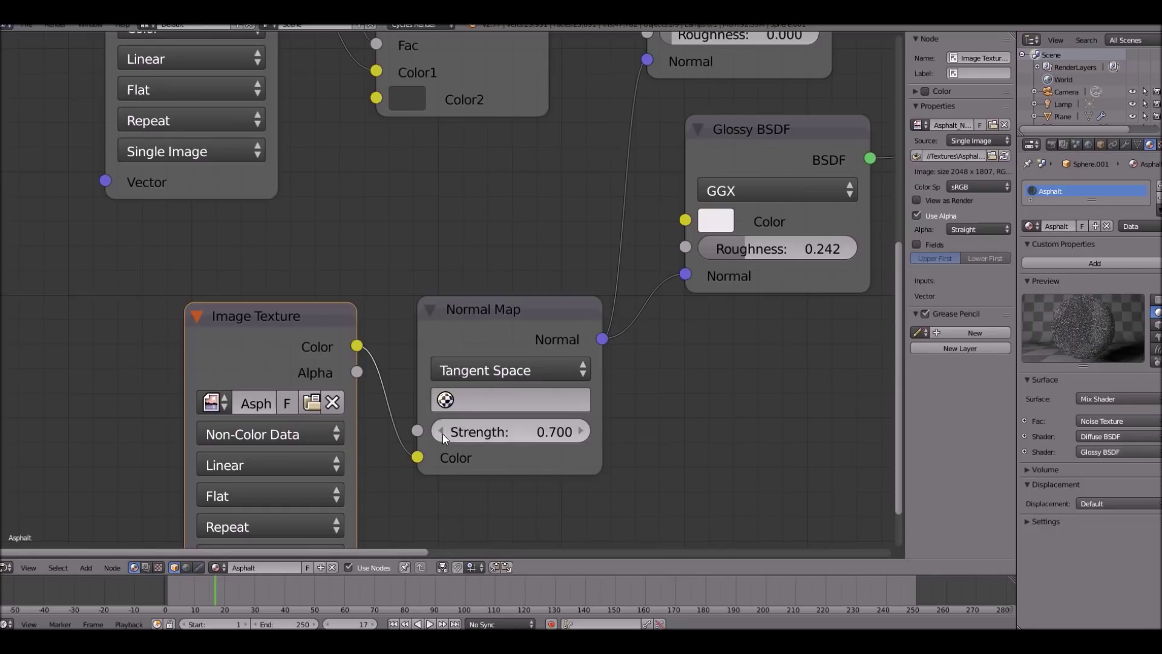
pyautogui.click(571, 437)
pyautogui.scroll(1, 200, 128)
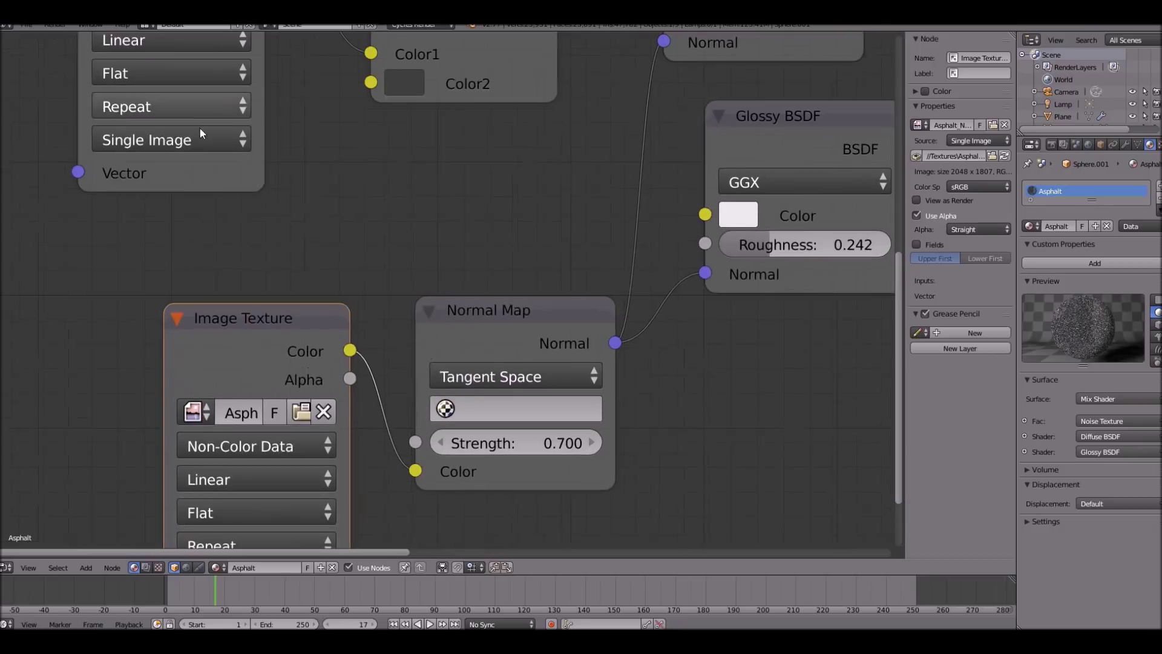
pyautogui.scroll(-1, 199, 129)
pyautogui.moveTo(221, 134); pyautogui.dragTo(242, 244, button='middle')
pyautogui.scroll(-1, 242, 244)
pyautogui.click(55, 26)
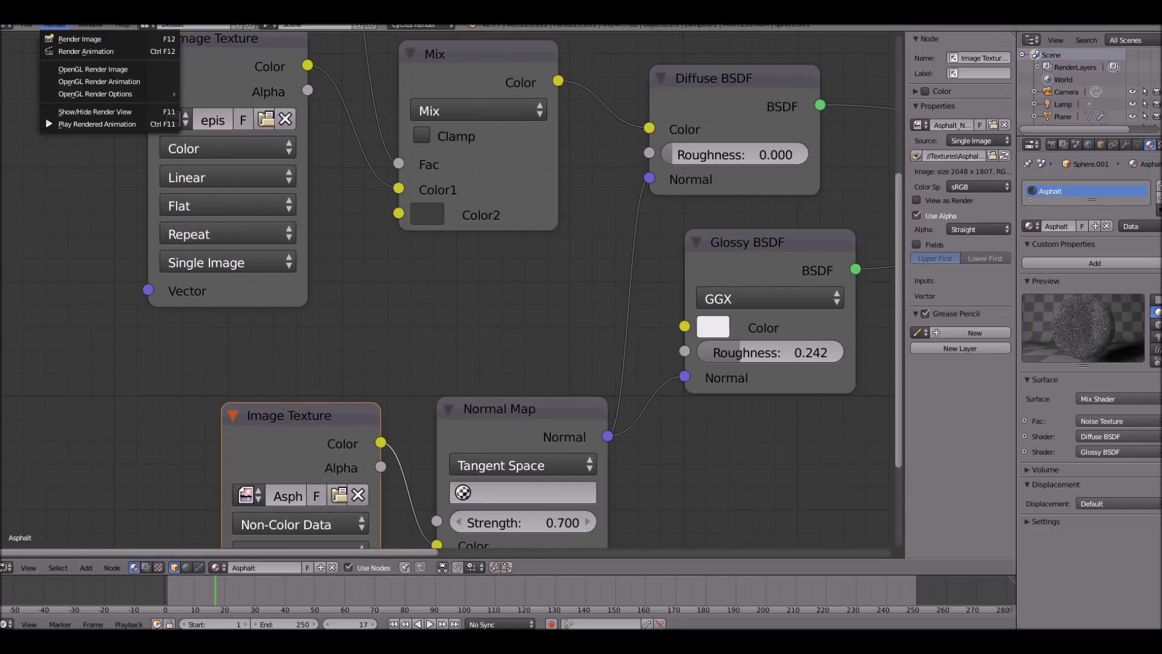
pyautogui.click(85, 38)
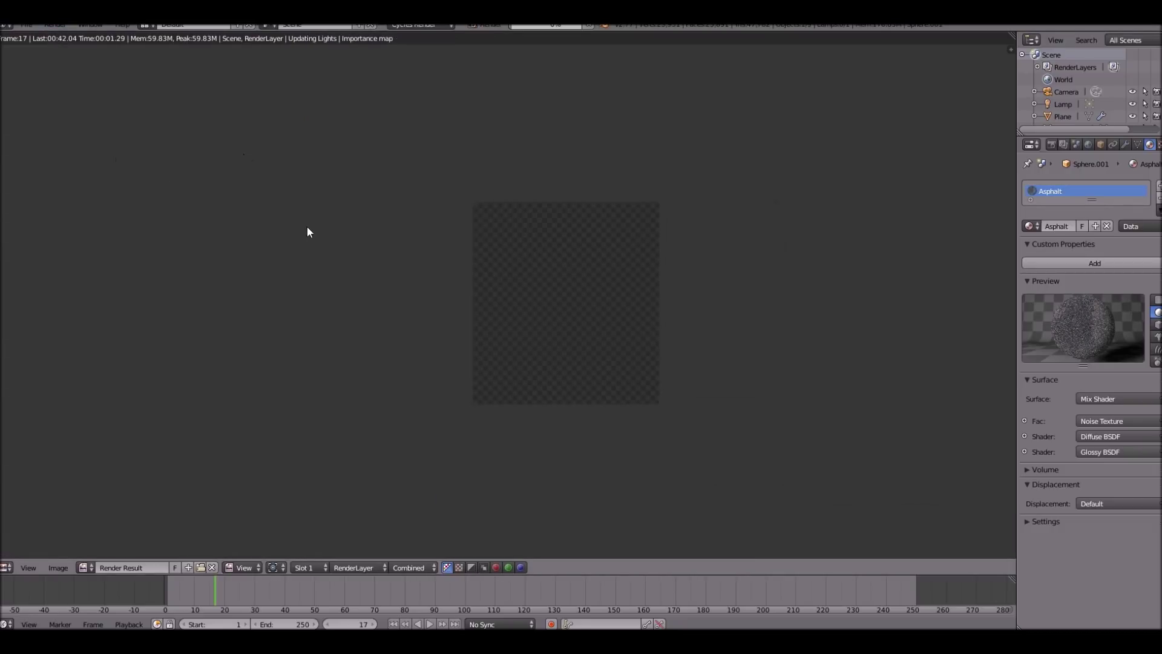
pyautogui.press('Escape')
# Switch the main editor to the 3D View and frame the three spheres in the camera view
pyautogui.click(28, 567)
pyautogui.click(6, 567)
pyautogui.click(20, 551)
pyautogui.scroll(-4, 411, 417)
pyautogui.scroll(2, 411, 417)
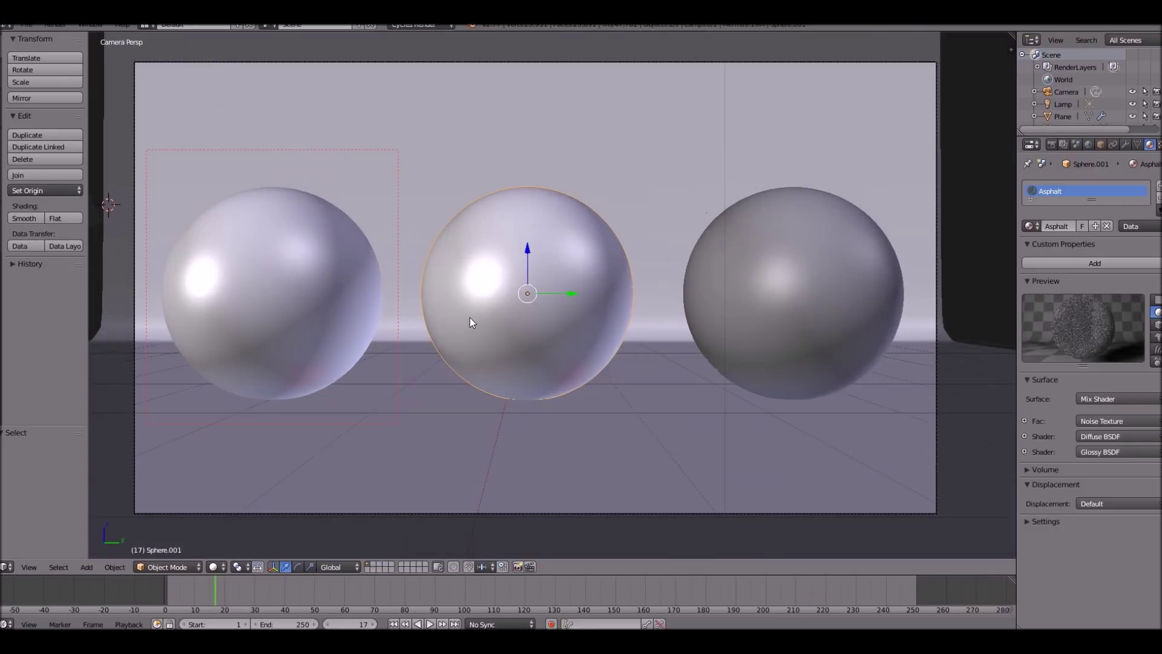
# Try to set the render border around the middle sphere and clear the object selection
pyautogui.hotkey('ctrl', 'b')
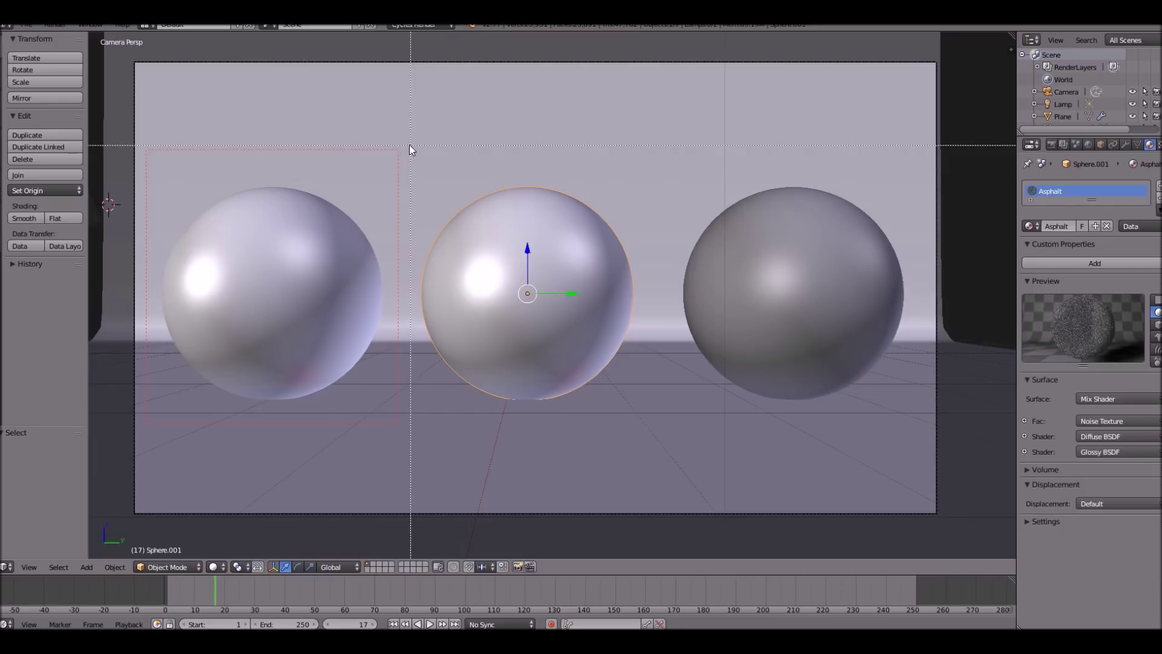
pyautogui.moveTo(401, 147); pyautogui.dragTo(646, 416)
pyautogui.scroll(-3, 481, 233)
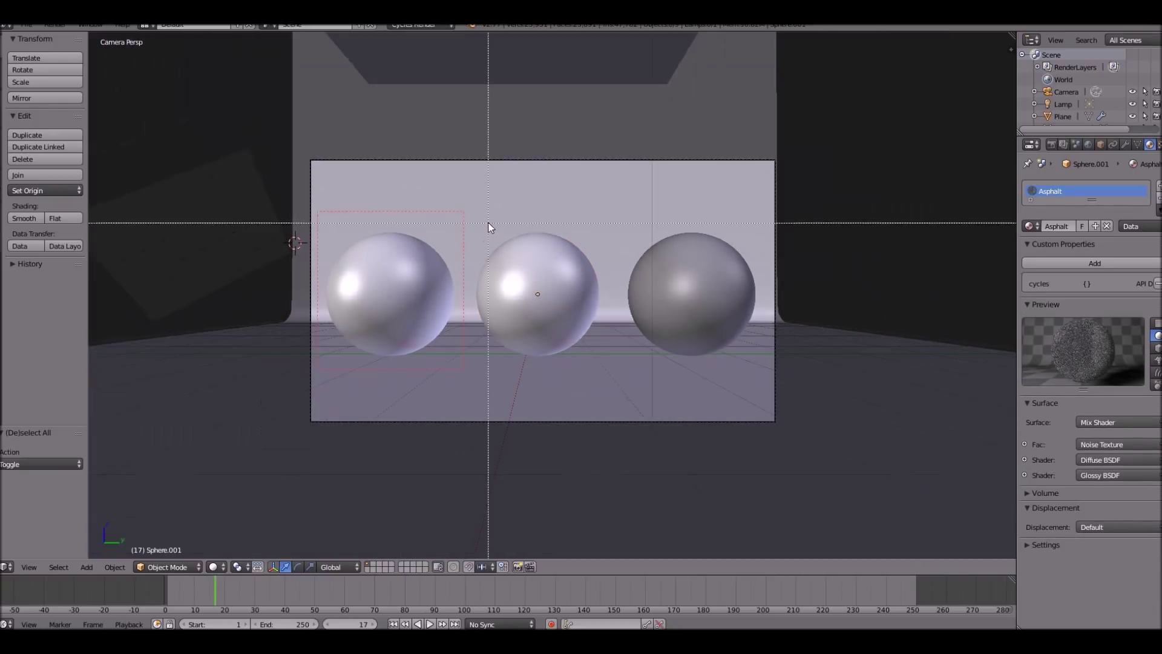
pyautogui.press('a')
pyautogui.moveTo(612, 357); pyautogui.dragTo(612, 358)
pyautogui.scroll(3, 597, 270)
pyautogui.hotkey('ctrl', 'b')
pyautogui.moveTo(379, 155); pyautogui.dragTo(652, 416)
# Set the render border tightly around the middle sphere and render the image
pyautogui.hotkey('ctrl', 'b')
pyautogui.moveTo(413, 178); pyautogui.dragTo(642, 417)
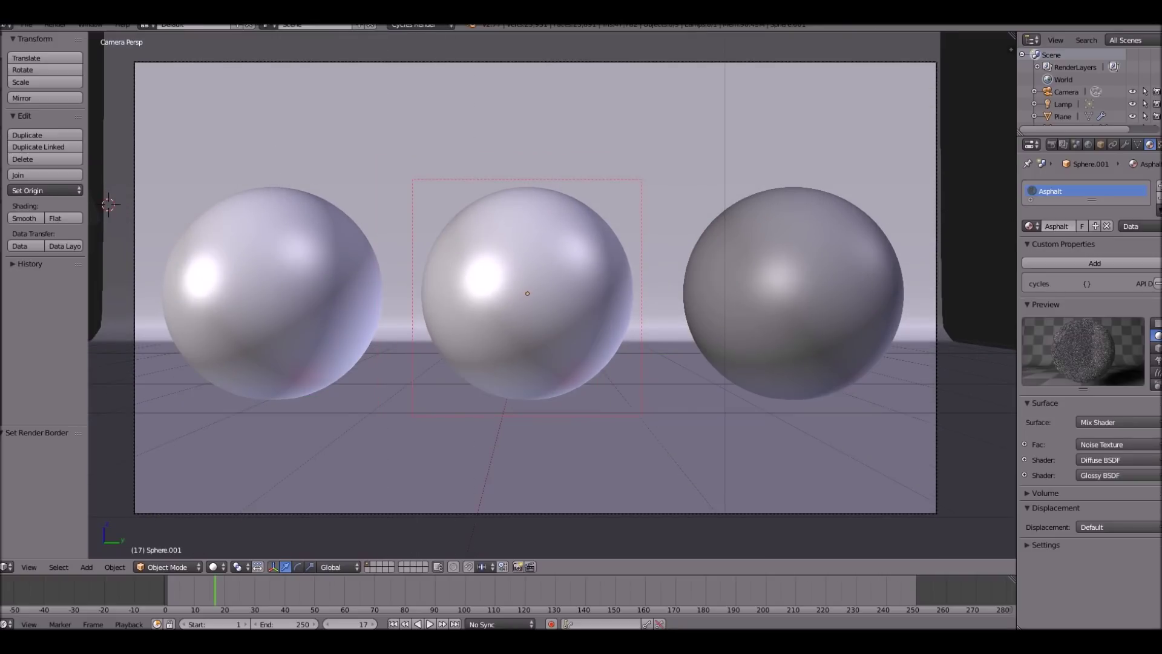
pyautogui.press('F12')
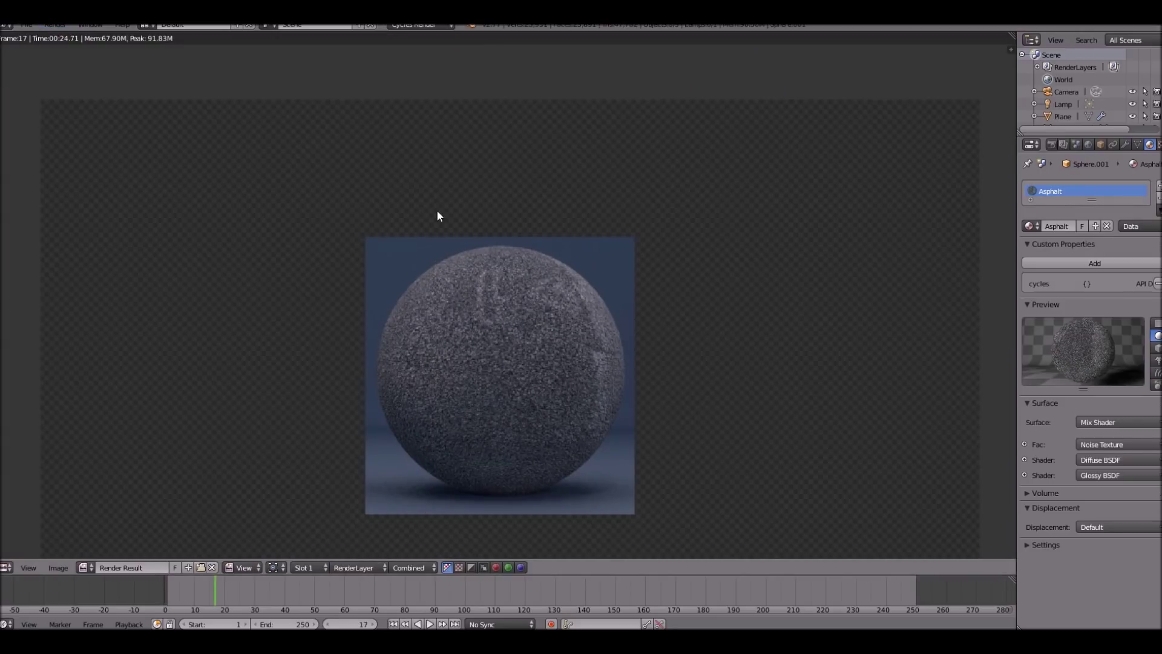
# Examine the rendered asphalt sphere as a whole and up close, checking its surface grain and the glossy patches on its upper half
pyautogui.scroll(3, 437, 230)
pyautogui.scroll(-1, 393, 155)
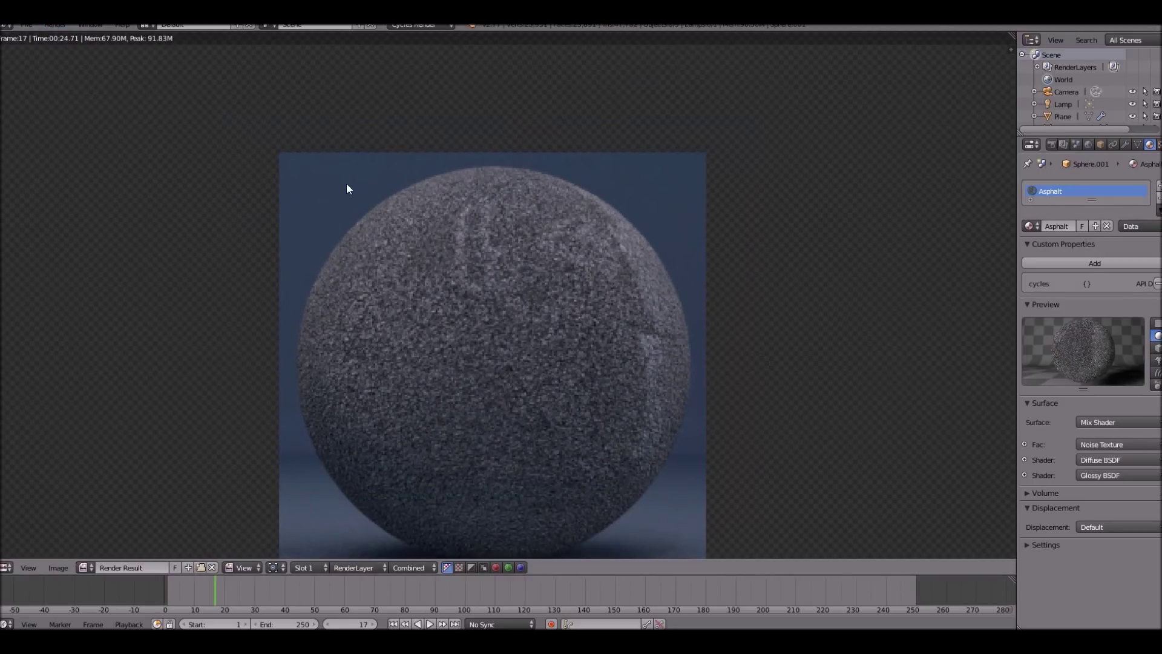
pyautogui.scroll(-2, 381, 196)
pyautogui.scroll(5, 443, 360)
pyautogui.moveTo(773, 221); pyautogui.dragTo(631, 213, button='middle')
pyautogui.click(595, 183)
pyautogui.click(536, 111)
pyautogui.click(508, 235)
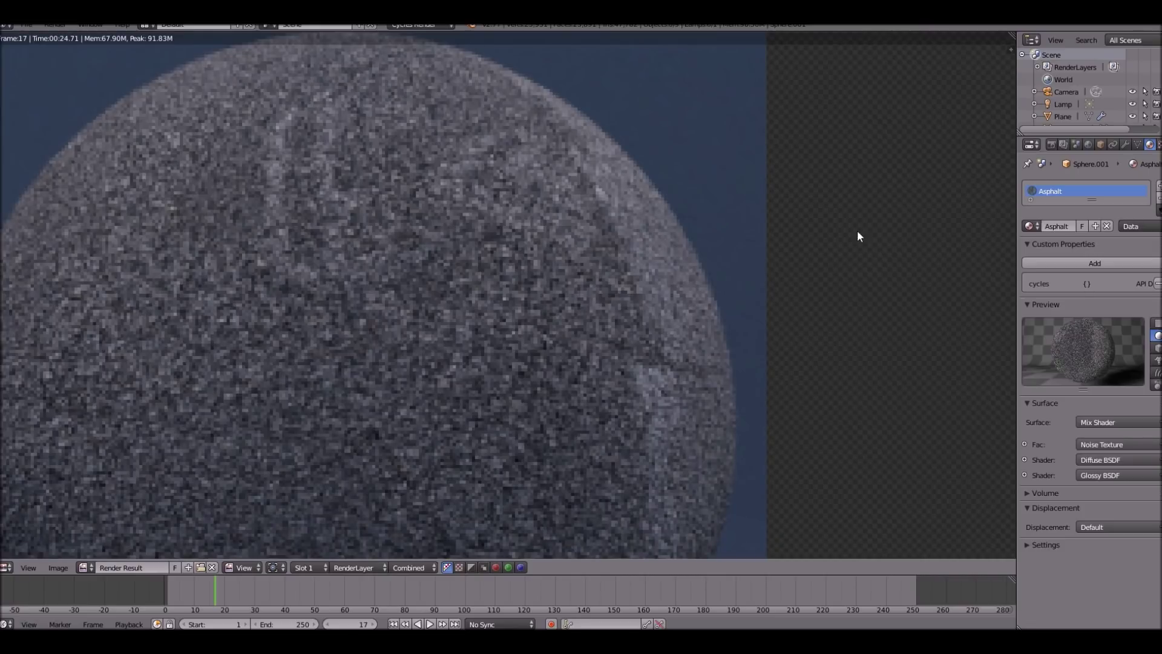
pyautogui.scroll(-1, 603, 154)
pyautogui.scroll(-1, 629, 242)
pyautogui.moveTo(668, 177)
pyautogui.mouseDown(button='middle')
pyautogui.moveTo(699, 191)
pyautogui.moveTo(682, 192)
pyautogui.mouseUp(button='middle')
pyautogui.scroll(-1, 573, 261)
pyautogui.scroll(1, 532, 265)
pyautogui.scroll(-1, 496, 261)
pyautogui.moveTo(459, 246); pyautogui.dragTo(662, 254, button='middle')
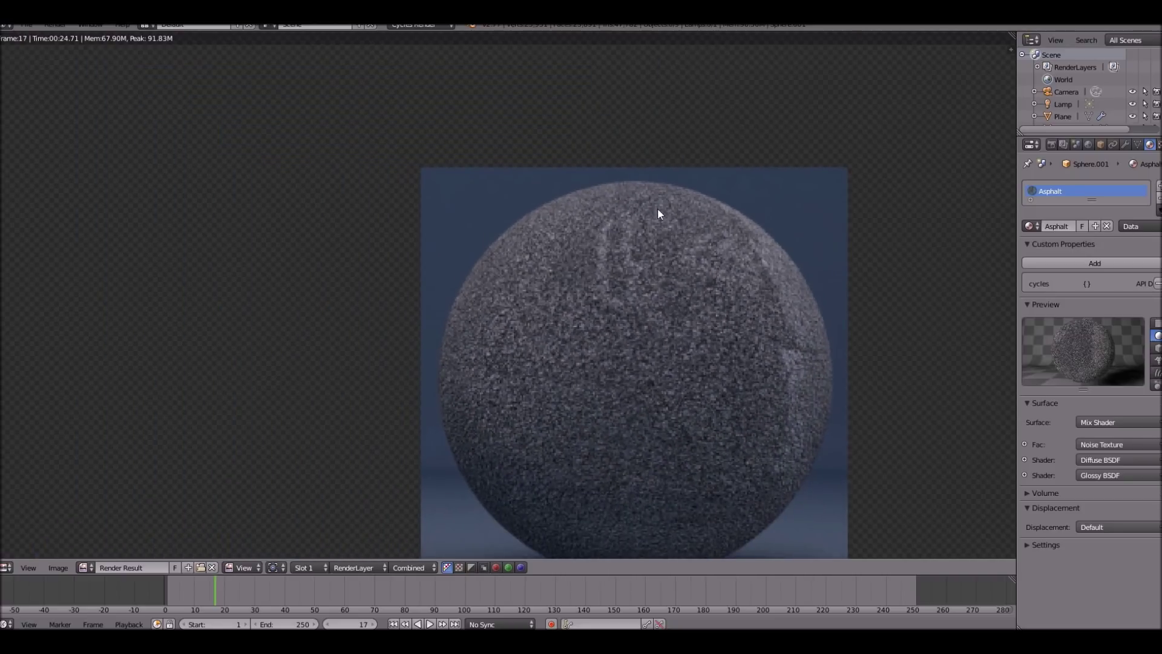
pyautogui.scroll(3, 630, 223)
pyautogui.click(601, 276)
pyautogui.scroll(-1, 655, 391)
pyautogui.moveTo(562, 349); pyautogui.dragTo(492, 221, button='middle')
pyautogui.scroll(-3, 268, 142)
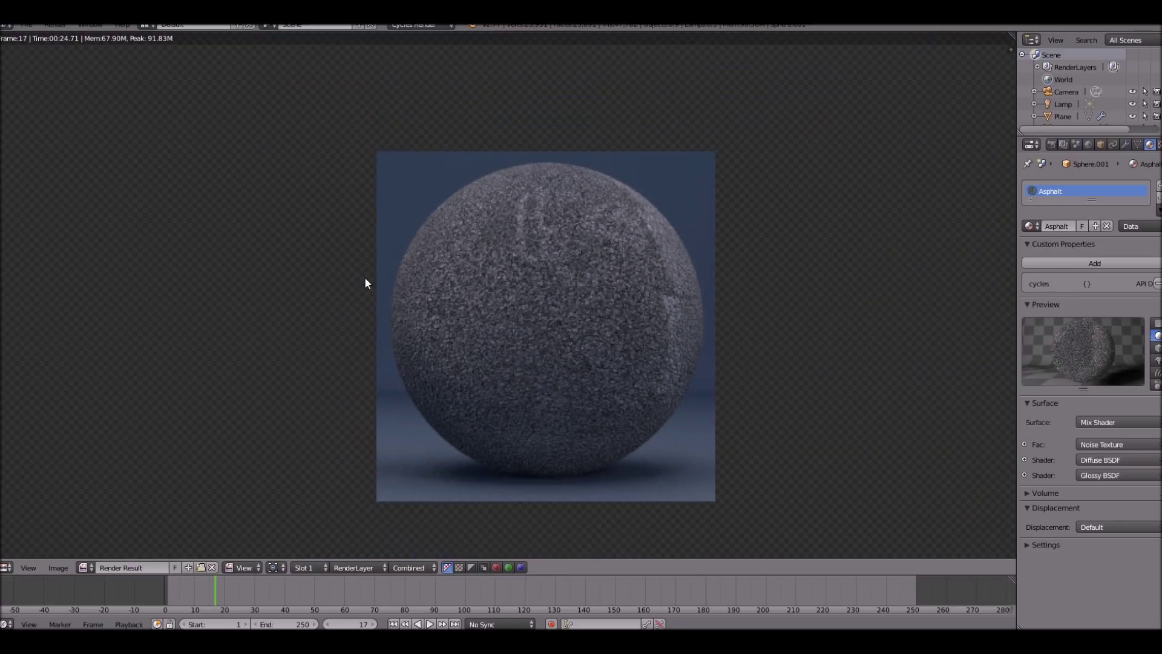
# Close the render and set the render border around the third, dark gray sphere
pyautogui.press('Escape')
pyautogui.hotkey('ctrl', 'b')
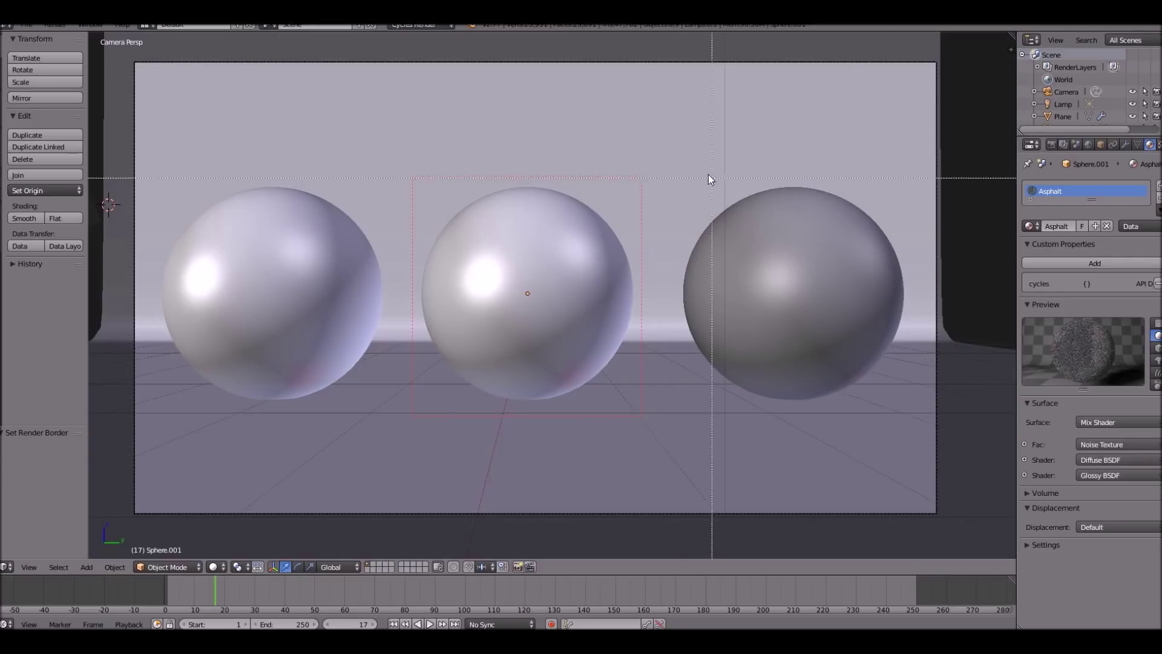
pyautogui.moveTo(639, 148); pyautogui.dragTo(983, 453)
# Add a new material to the third sphere and name it Fur
pyautogui.rightClick(846, 306)
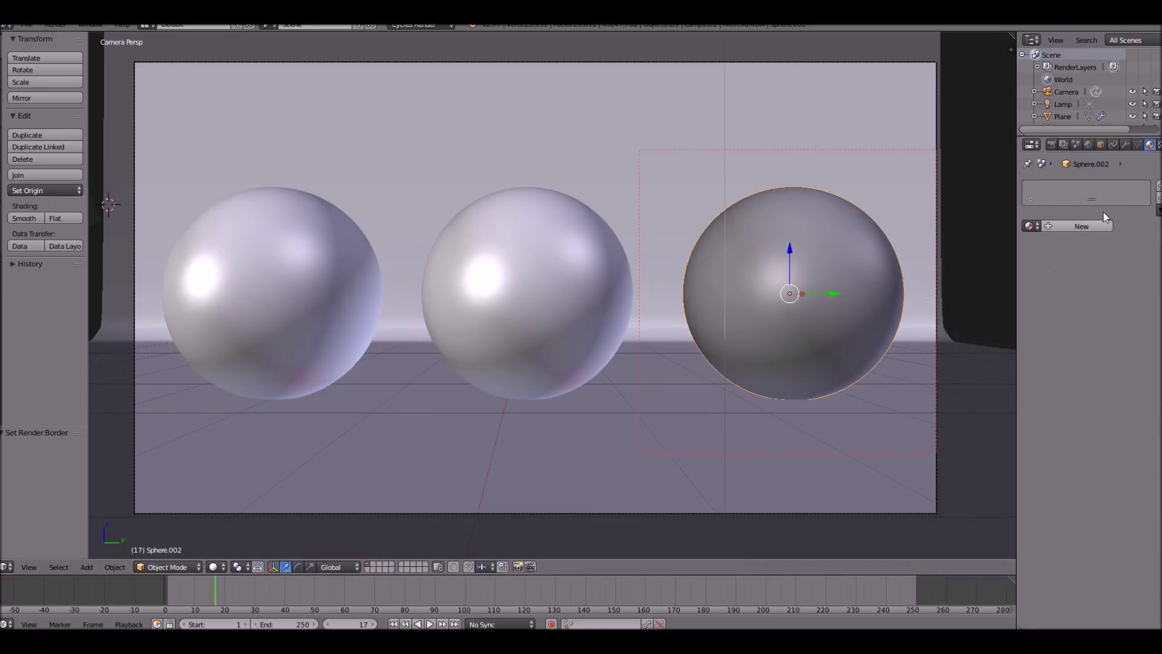
pyautogui.scroll(-3, 1136, 143)
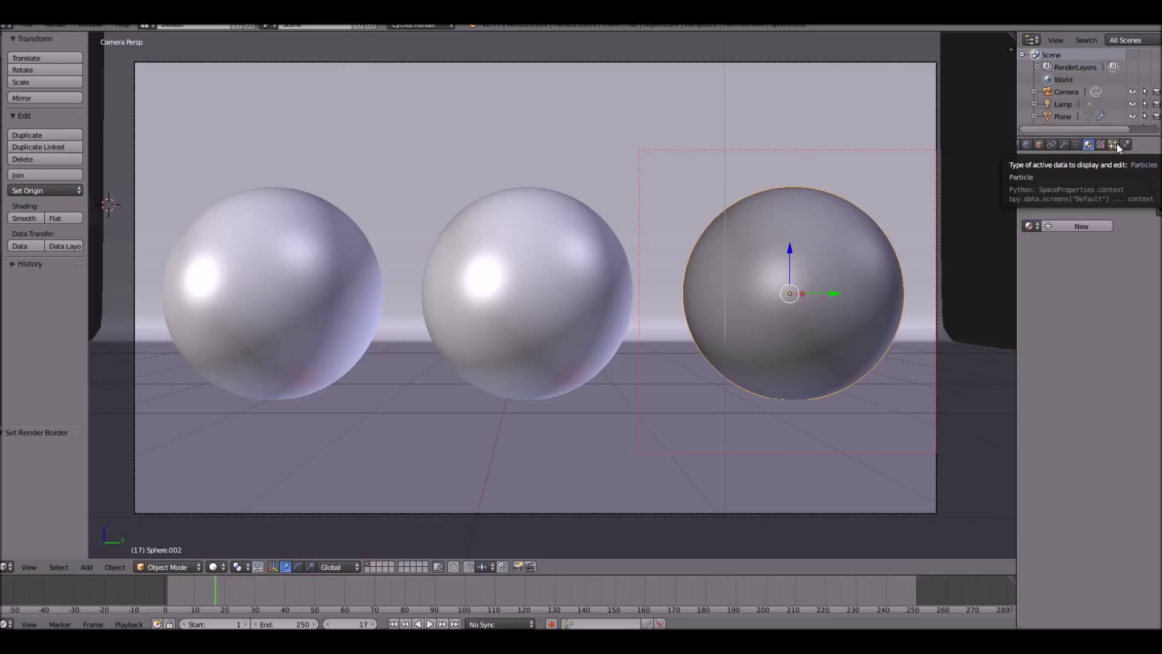
pyautogui.click(1085, 228)
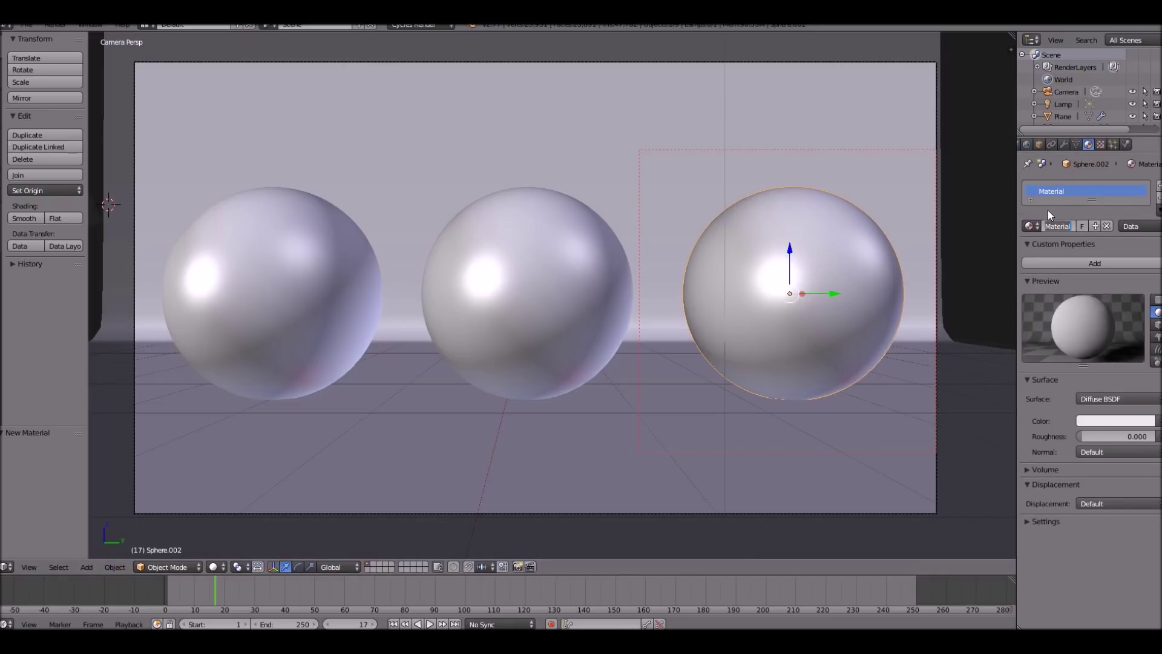
pyautogui.write('Fur')
pyautogui.press('Return')
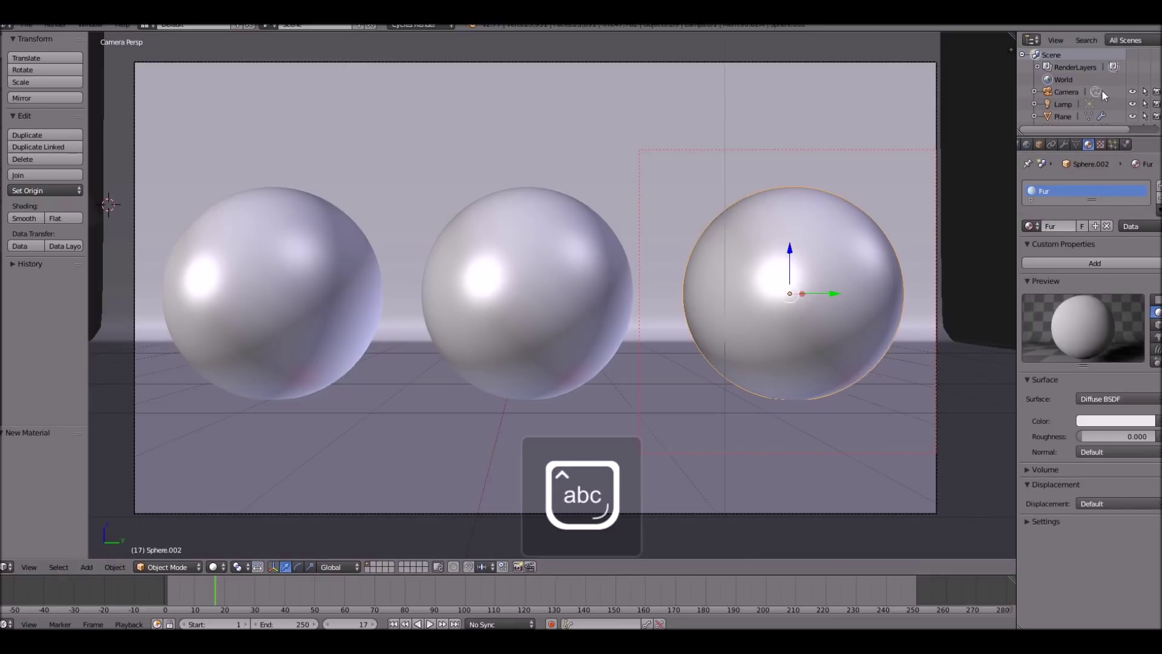
# Add a particle system to the third sphere and set its type to Hair
pyautogui.click(1111, 144)
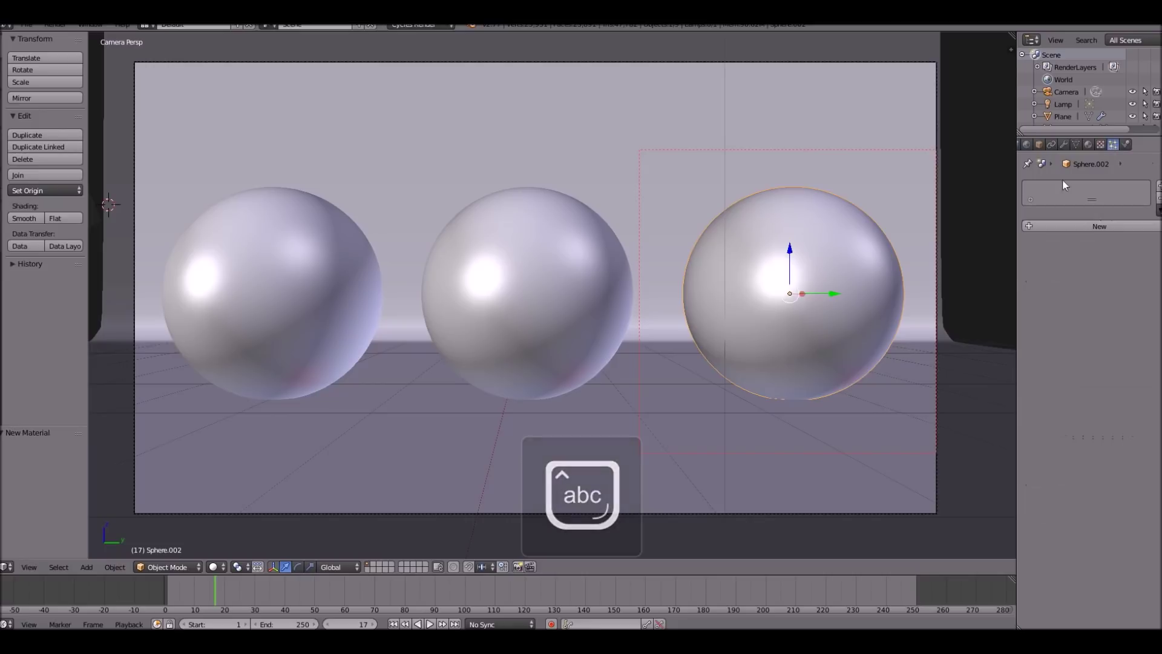
pyautogui.click(1056, 227)
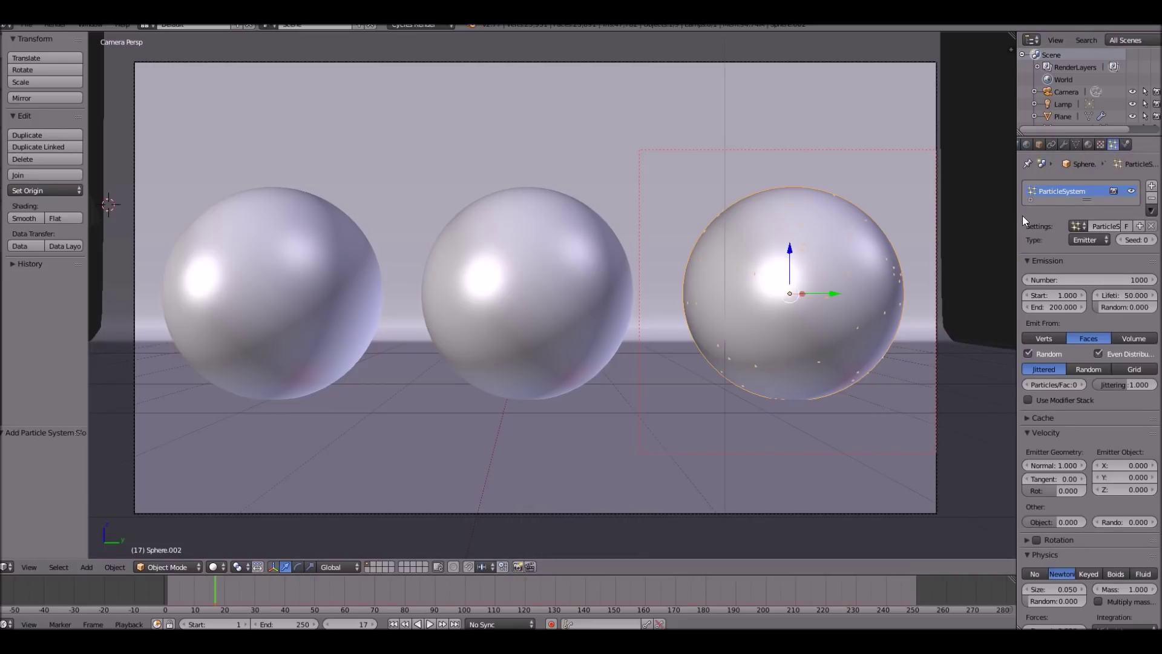
pyautogui.click(1084, 239)
pyautogui.click(1098, 227)
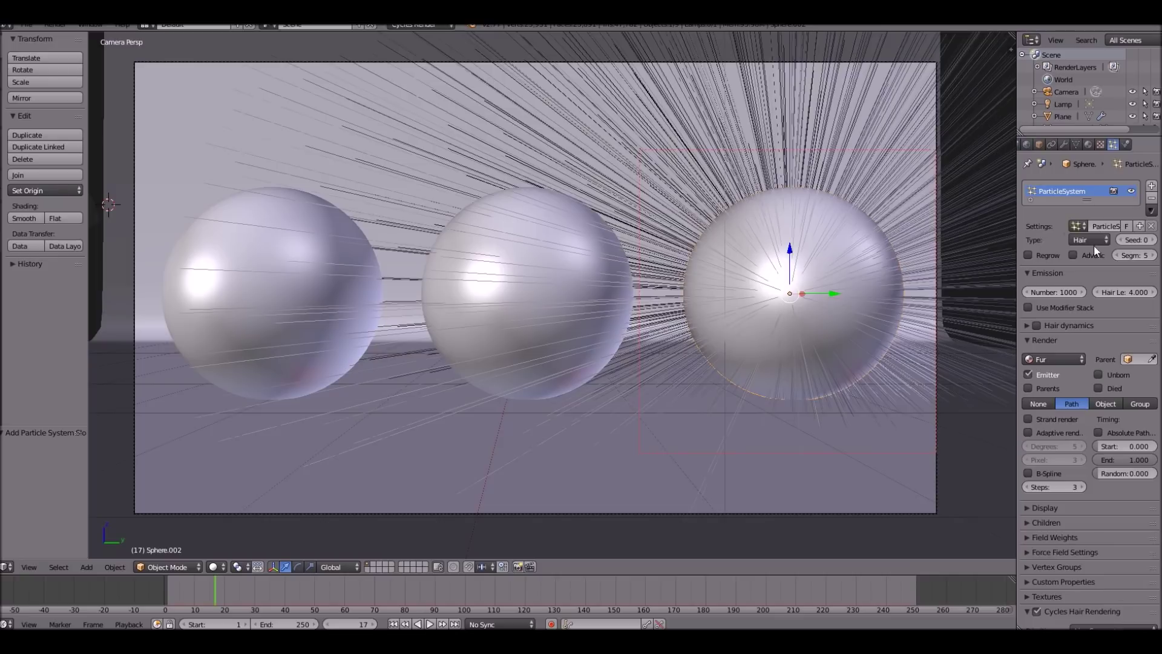
# Set the particle system's hair length to 0.260 and enable its advanced settings
pyautogui.moveTo(1123, 290); pyautogui.dragTo(885, 305)
pyautogui.scroll(-1, 1065, 318)
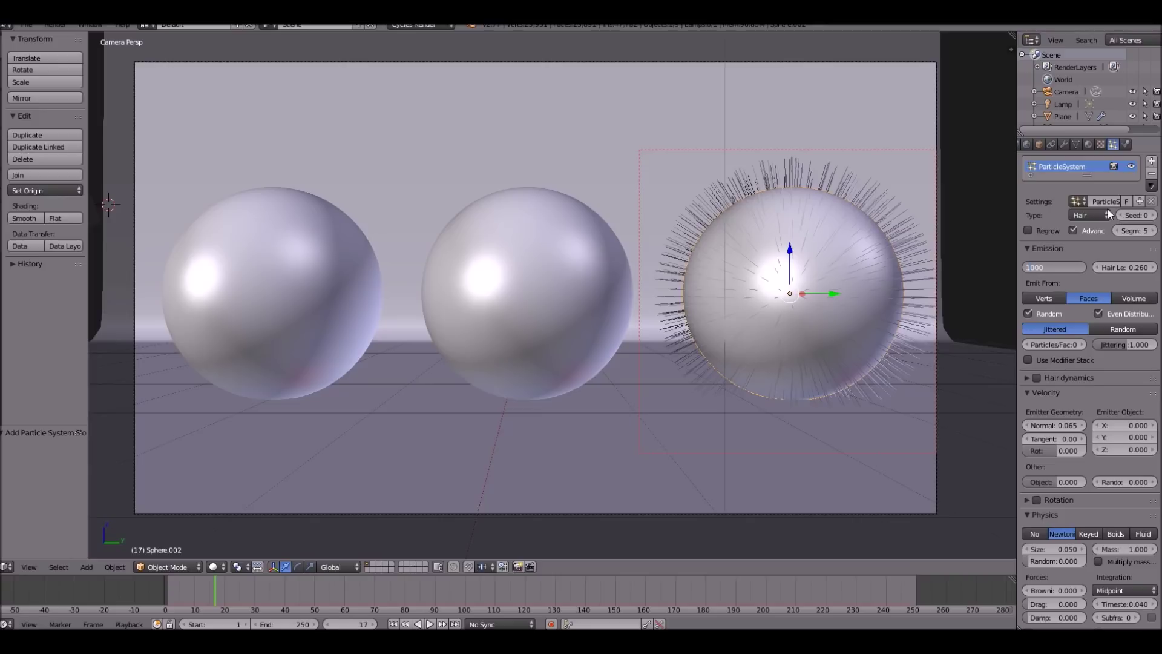
pyautogui.scroll(-9, 1080, 503)
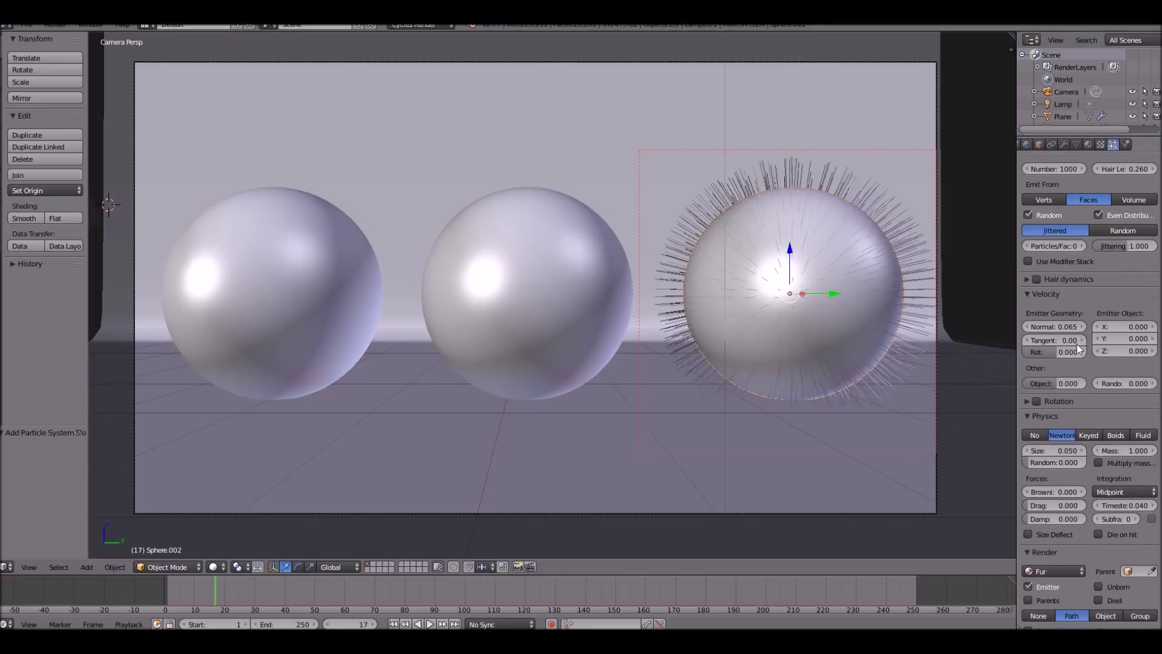
pyautogui.scroll(-6, 1048, 452)
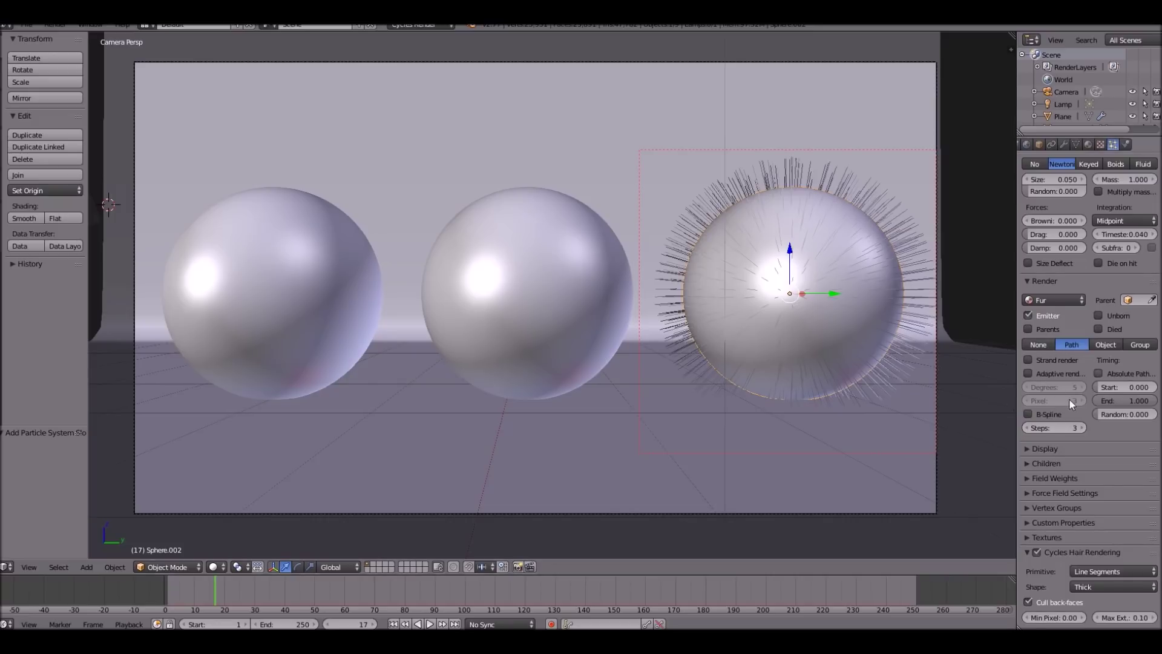
# Set the hair particles' Brownian force to 0.020, random size to 0.104 and random velocity to 0.010
pyautogui.scroll(3, 1055, 346)
pyautogui.click(1081, 293)
pyautogui.click(1081, 294)
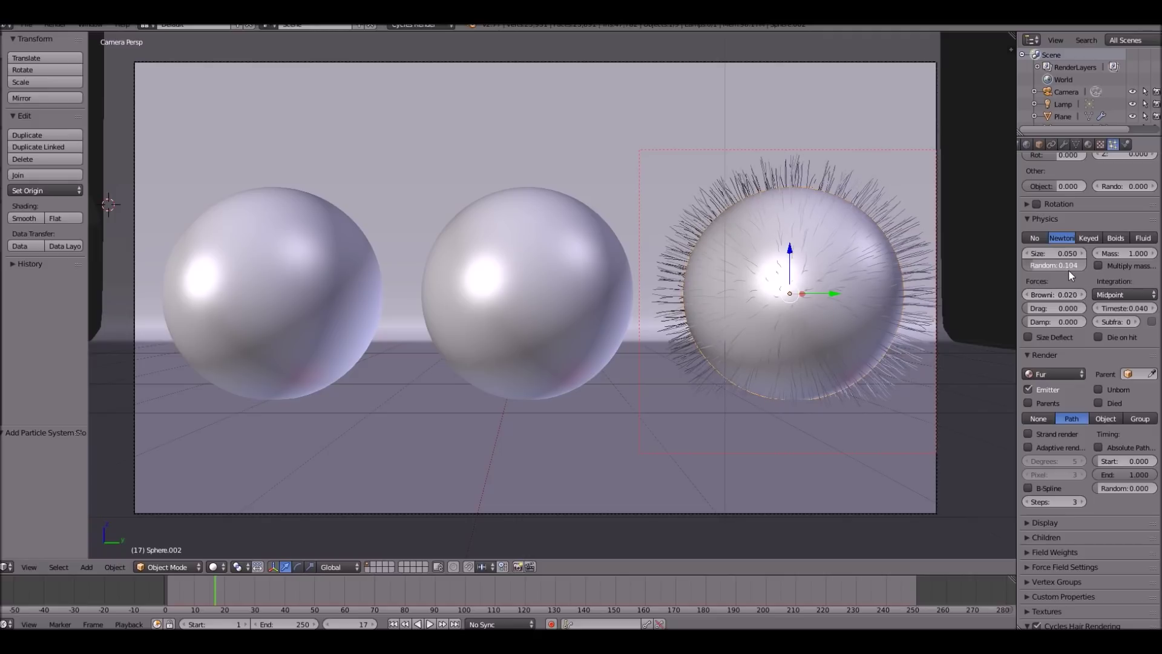
pyautogui.scroll(2, 1033, 267)
pyautogui.click(1150, 236)
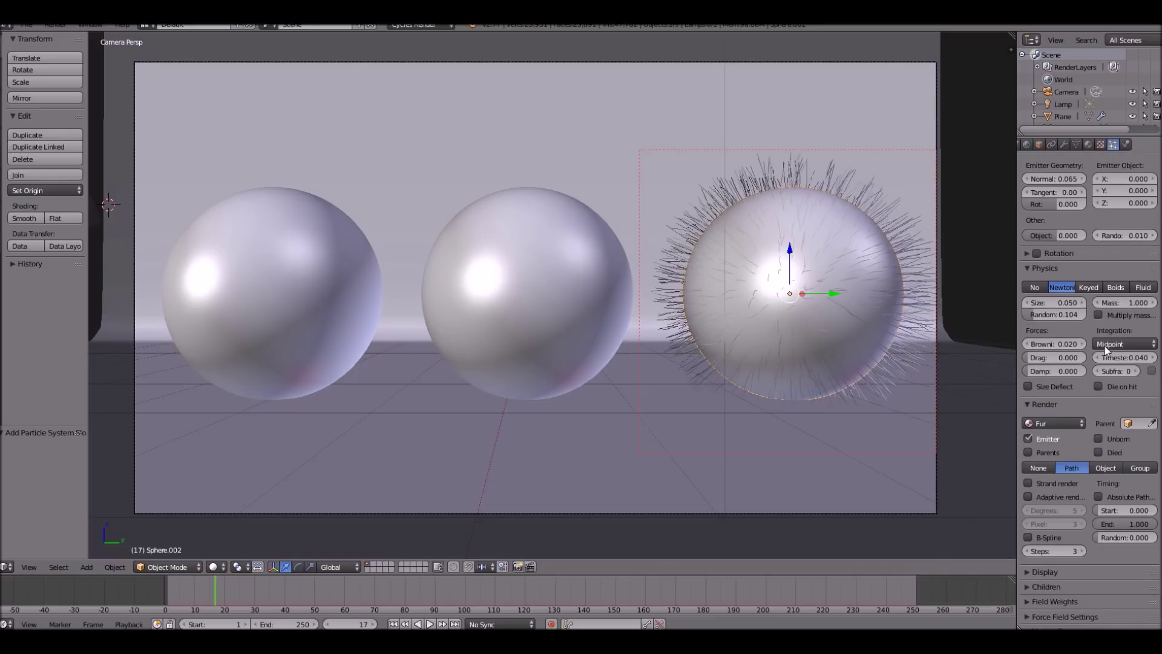
# Enable Simple children for the hair particle system on the third sphere
pyautogui.scroll(-8, 1105, 349)
pyautogui.click(1053, 385)
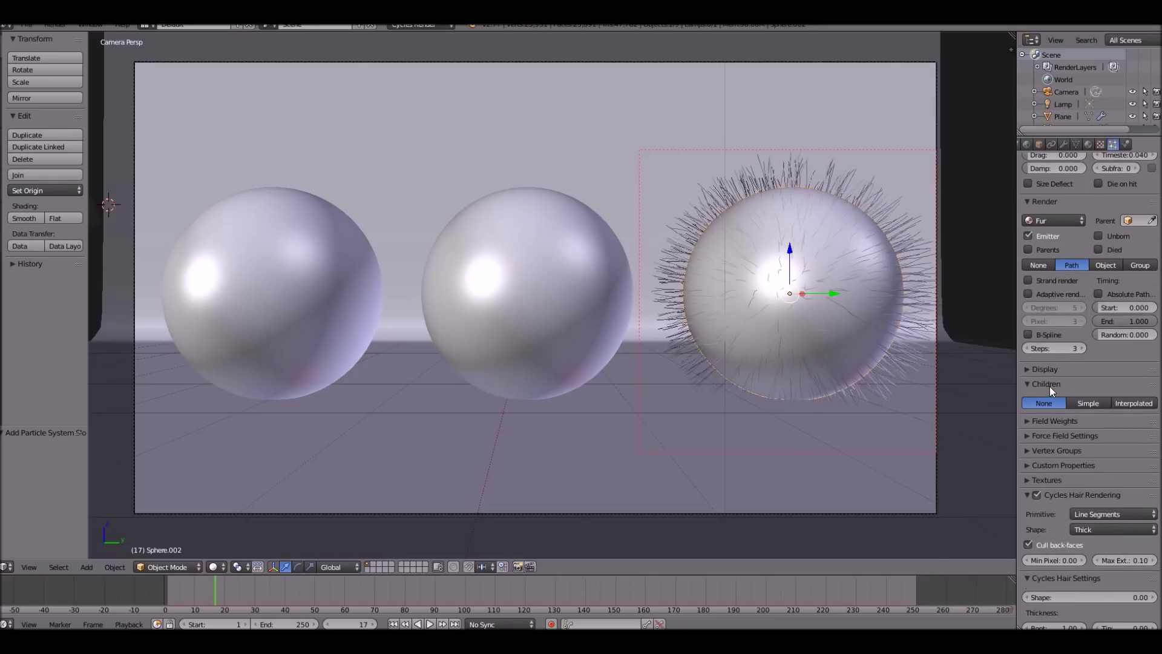
pyautogui.scroll(-1, 1049, 386)
pyautogui.click(1091, 381)
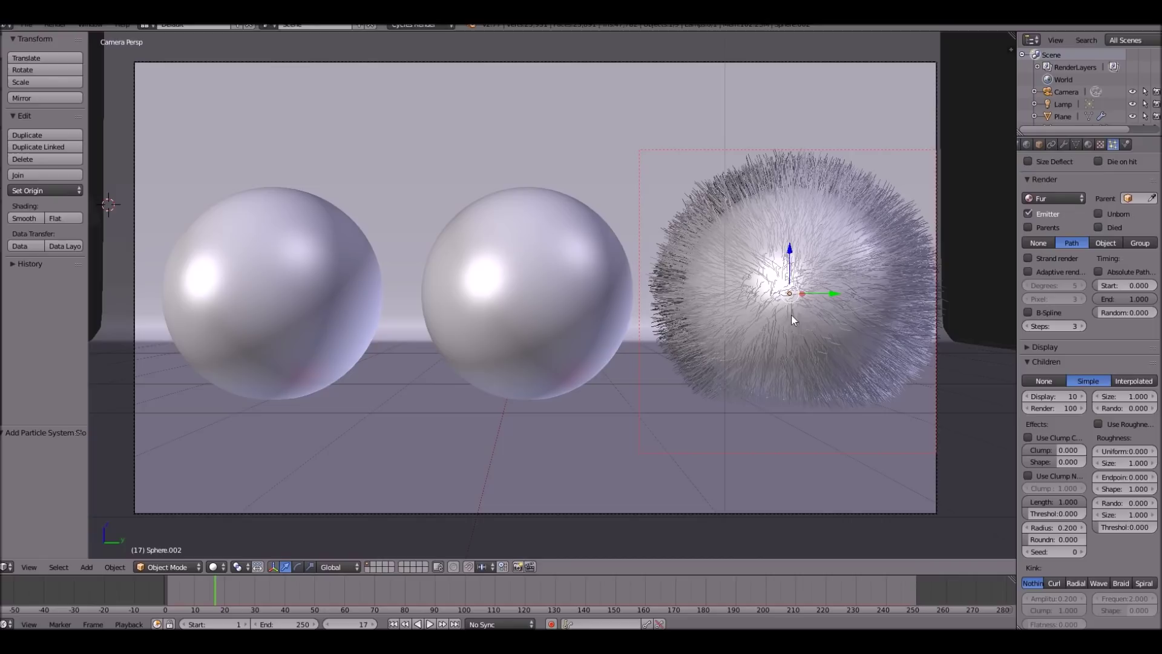
pyautogui.scroll(4, 818, 269)
pyautogui.scroll(-5, 833, 277)
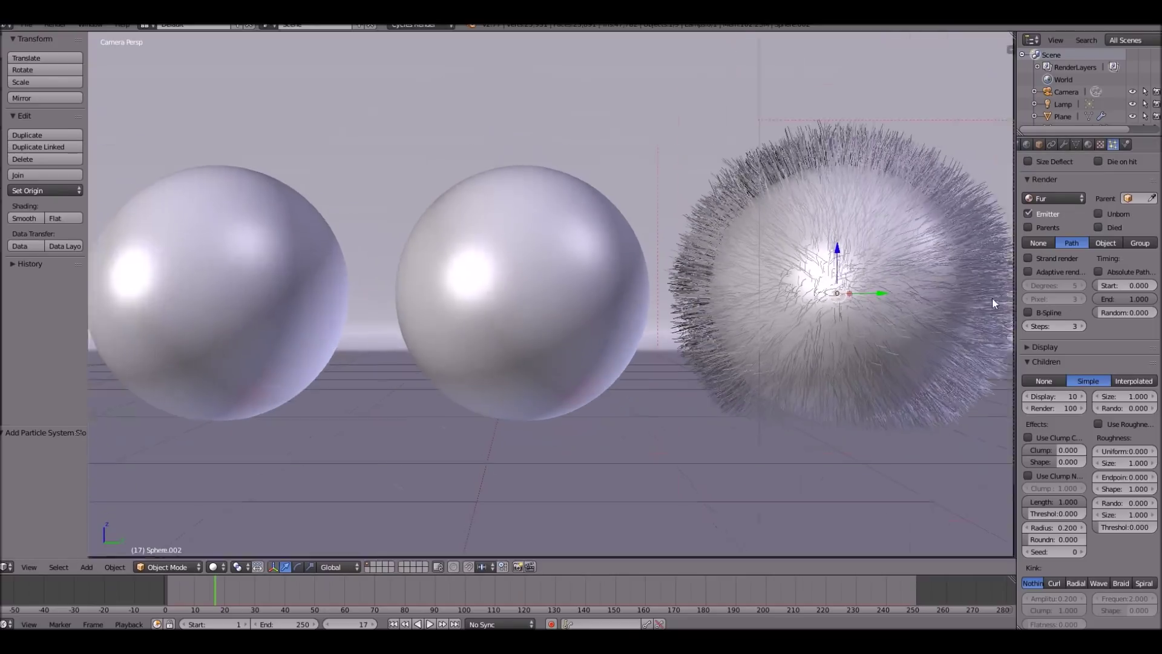
# Reduce the particle system's hair length to 0.220
pyautogui.scroll(16, 1084, 287)
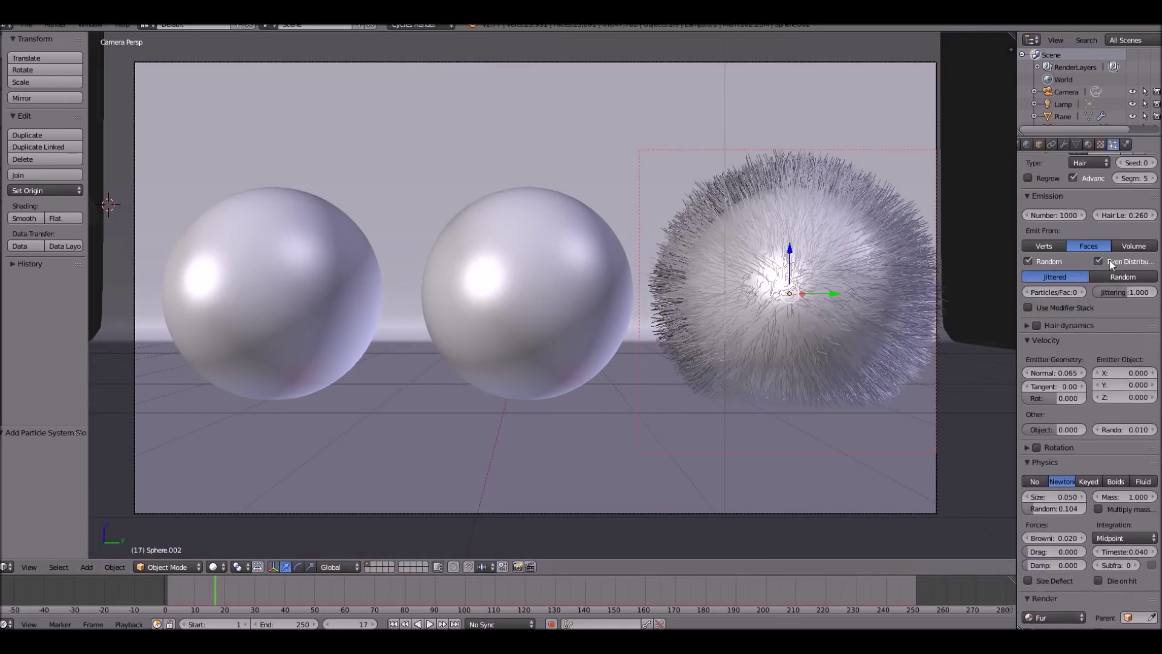
pyautogui.scroll(3, 1111, 271)
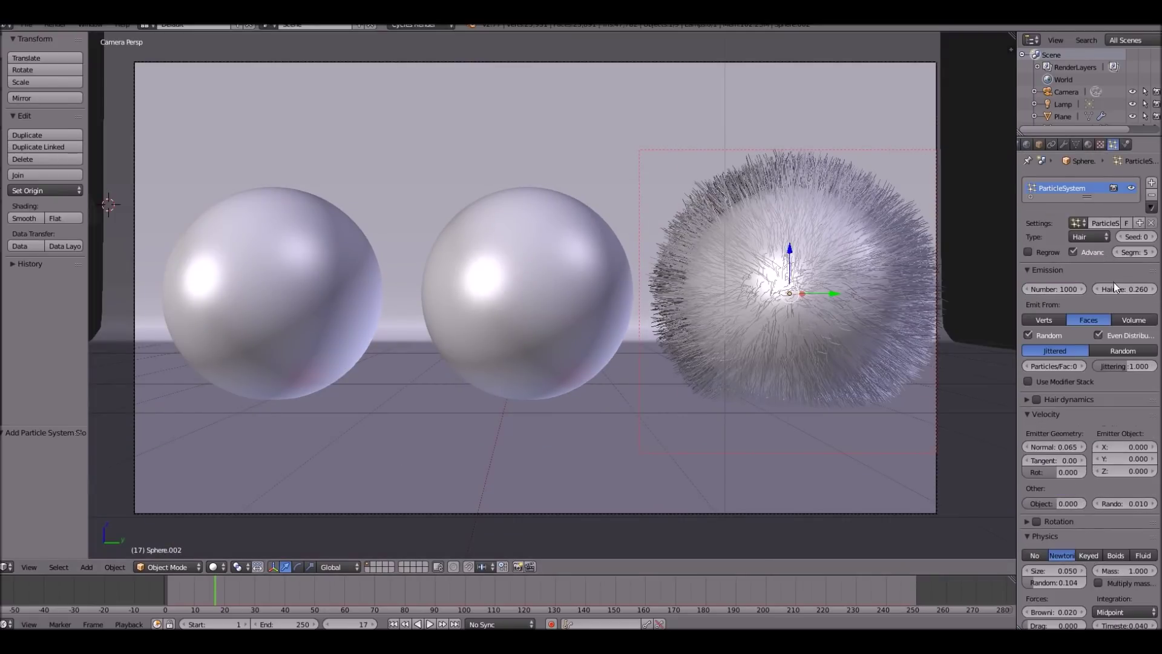
pyautogui.moveTo(1114, 282); pyautogui.dragTo(1124, 238)
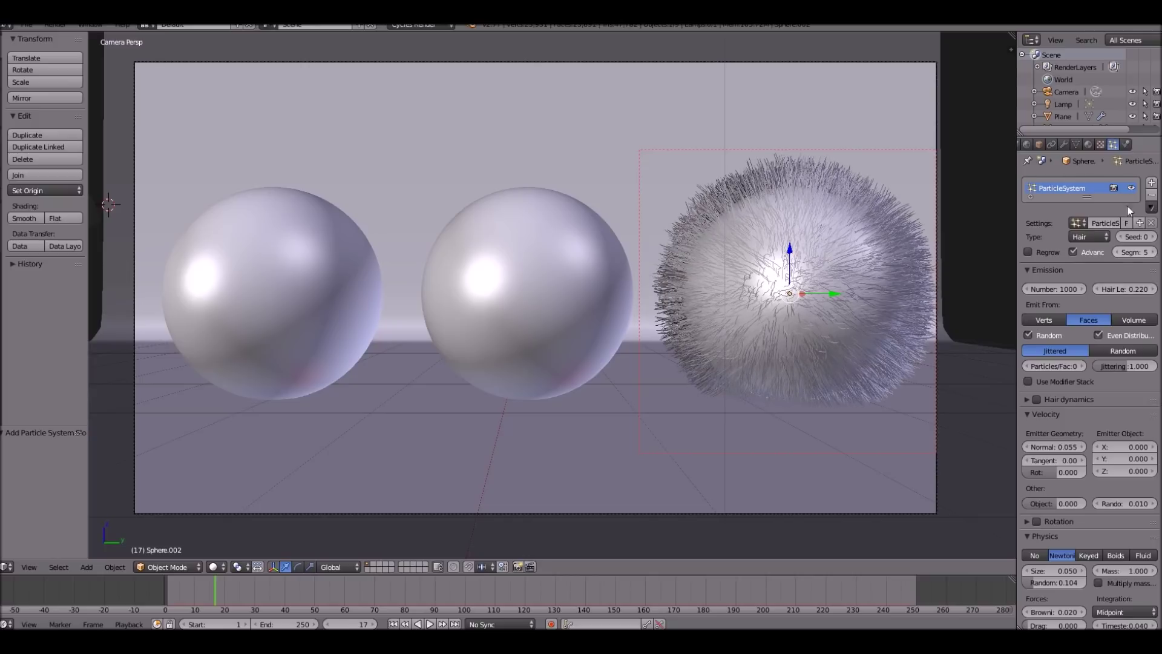
# Open the Fur material in the node editor and insert a Mix Shader between the Diffuse BSDF and Material Output
pyautogui.click(1088, 145)
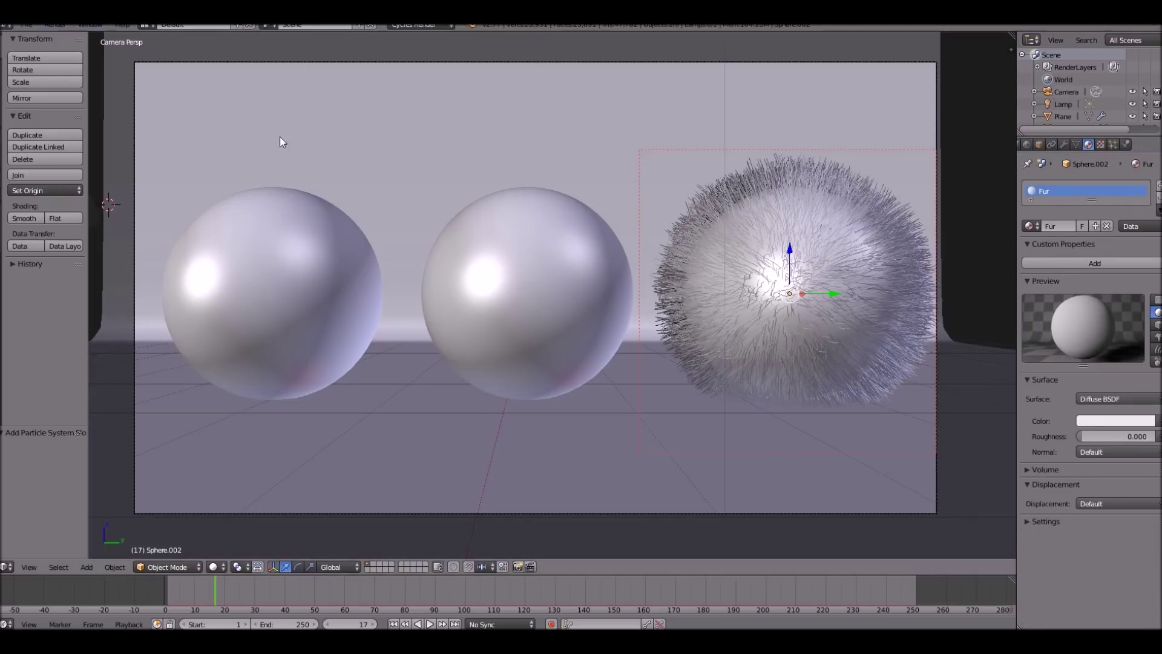
pyautogui.hotkey('shift', 'F3')
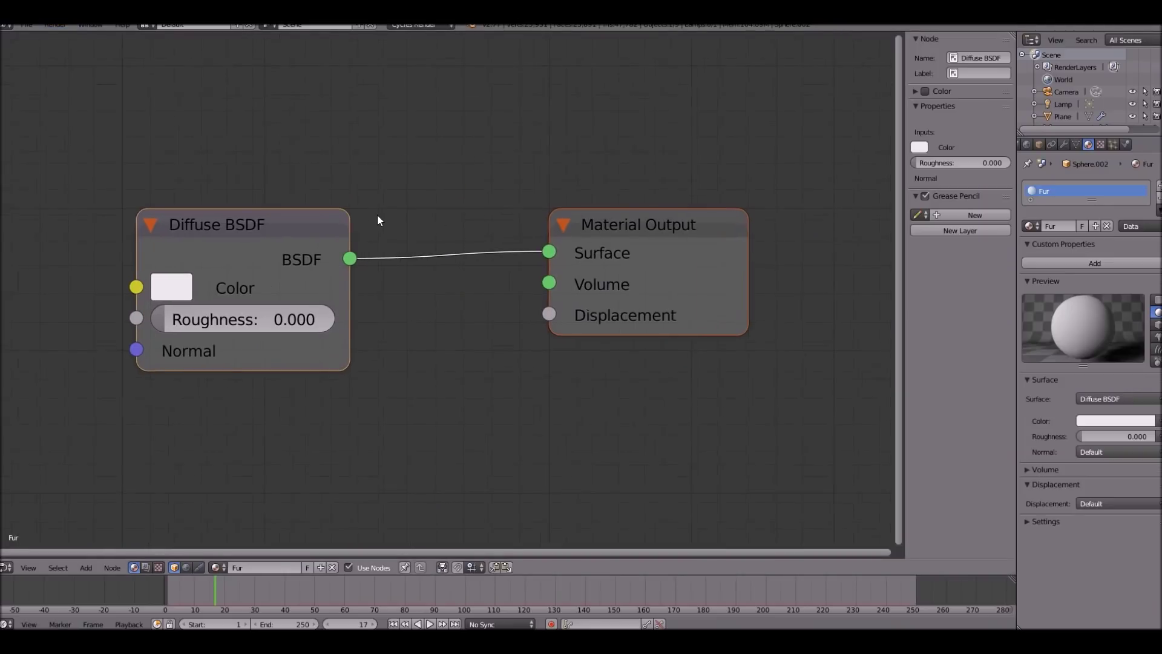
pyautogui.scroll(-2, 376, 216)
pyautogui.moveTo(345, 262); pyautogui.dragTo(221, 217)
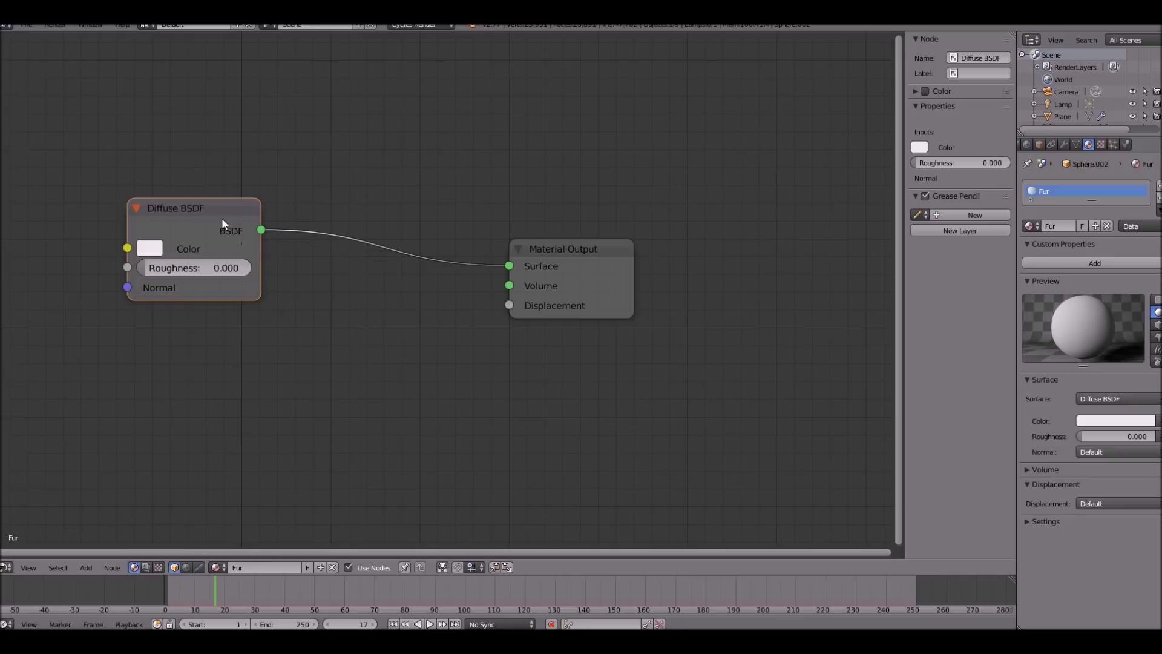
pyautogui.press('space')
pyautogui.write('mix')
pyautogui.press('Return')
pyautogui.click(317, 224)
# Add a Glossy BSDF below the Diffuse BSDF and connect it to the Mix Shader's second shader input
pyautogui.hotkey('shift', 'a')
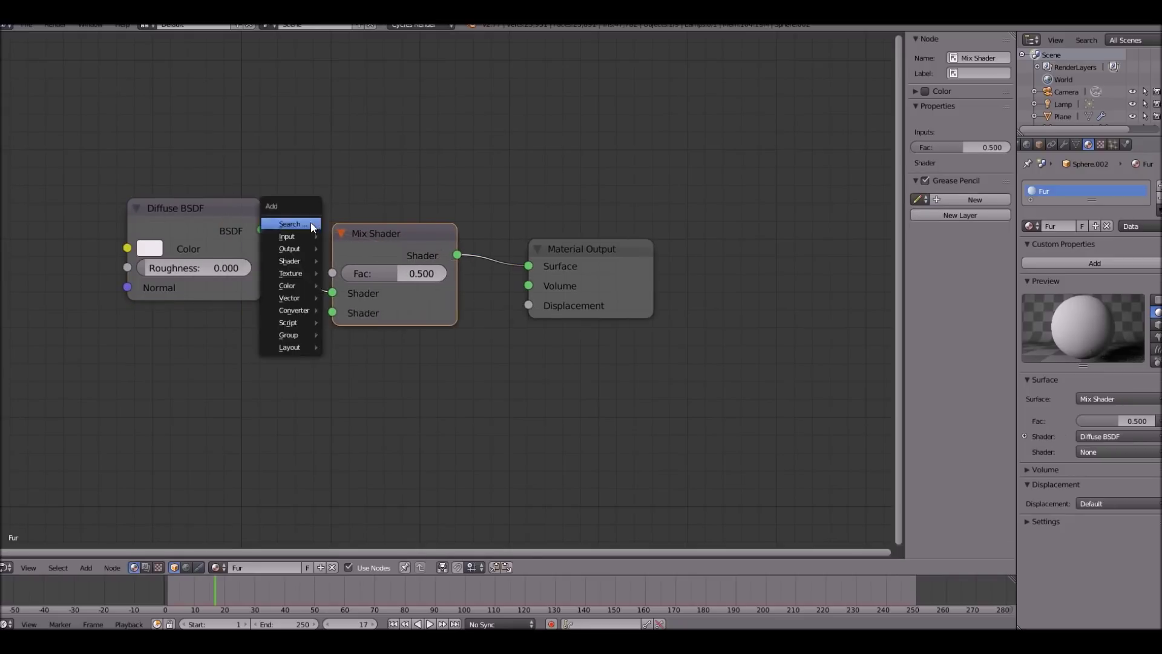
pyautogui.click(310, 222)
pyautogui.write('glo')
pyautogui.press('Return')
pyautogui.click(128, 366)
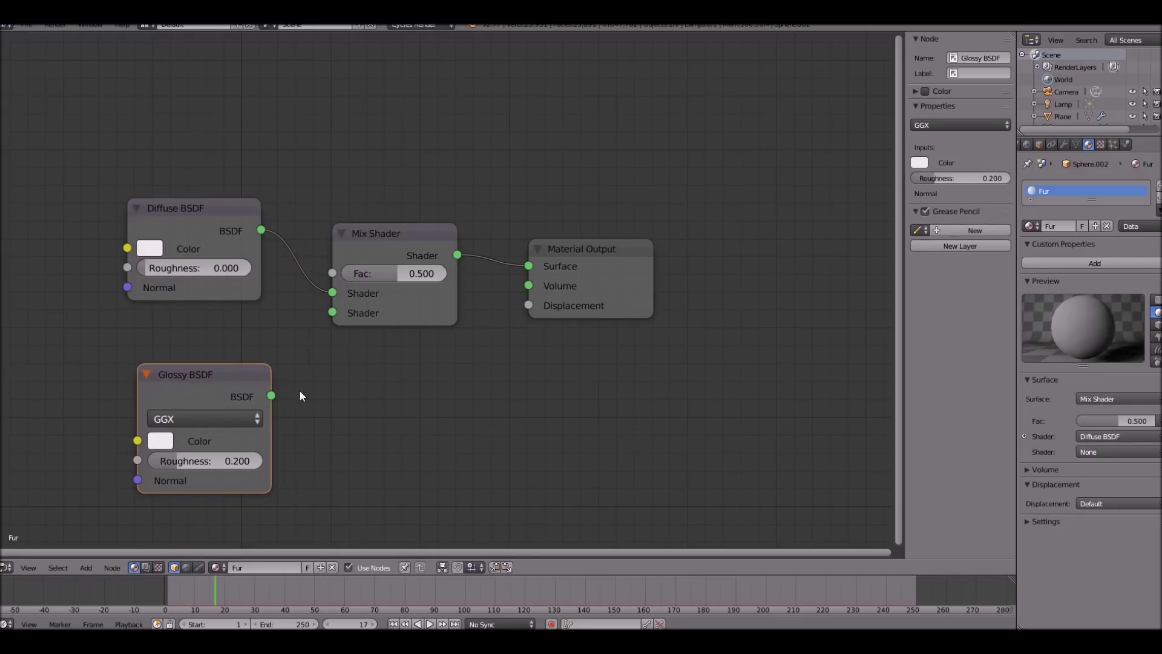
pyautogui.moveTo(272, 396); pyautogui.dragTo(333, 312)
pyautogui.moveTo(332, 267); pyautogui.dragTo(317, 314, button='middle')
pyautogui.scroll(2, 339, 339)
pyautogui.moveTo(504, 330); pyautogui.dragTo(625, 364, button='middle')
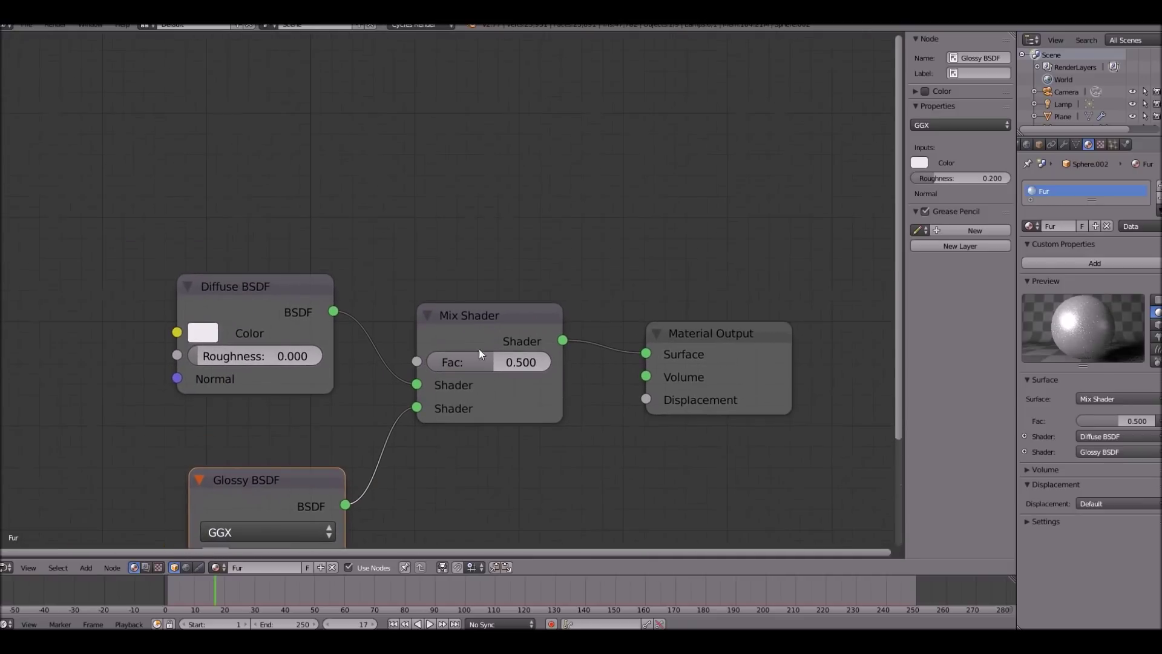
# Set the Glossy BSDF's roughness to about 0.508
pyautogui.scroll(-1, 477, 350)
pyautogui.scroll(-1, 431, 307)
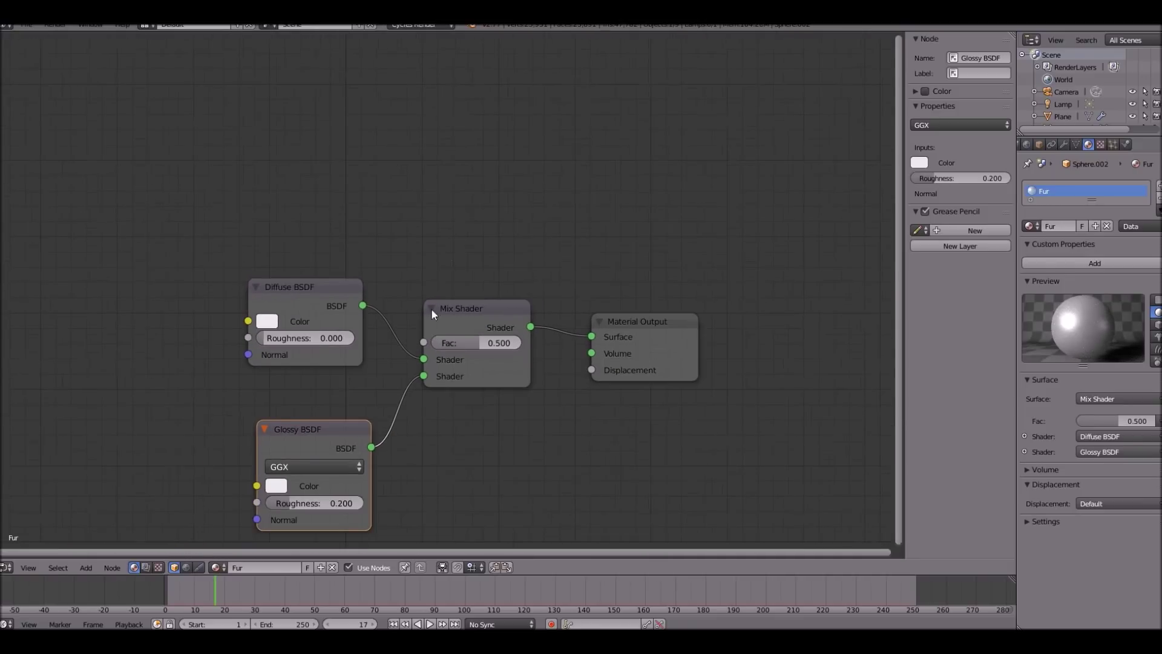
pyautogui.moveTo(288, 522); pyautogui.dragTo(300, 464, button='middle')
pyautogui.moveTo(309, 451); pyautogui.dragTo(369, 441)
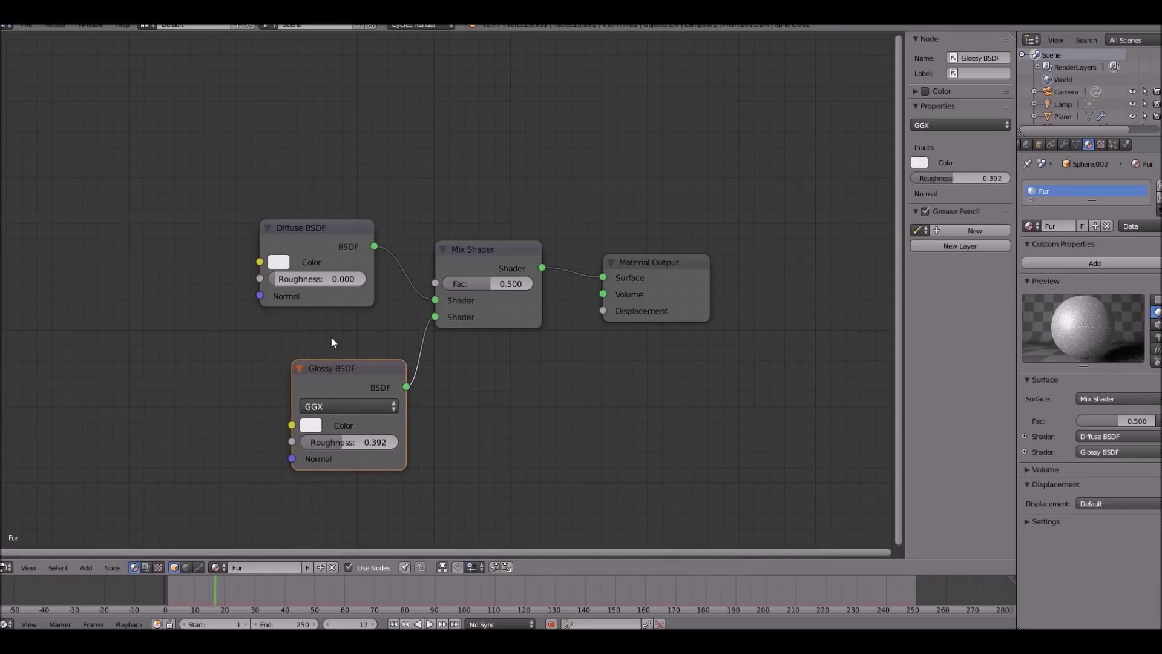
pyautogui.moveTo(343, 424); pyautogui.dragTo(376, 444, button='middle')
pyautogui.moveTo(376, 462); pyautogui.dragTo(379, 461)
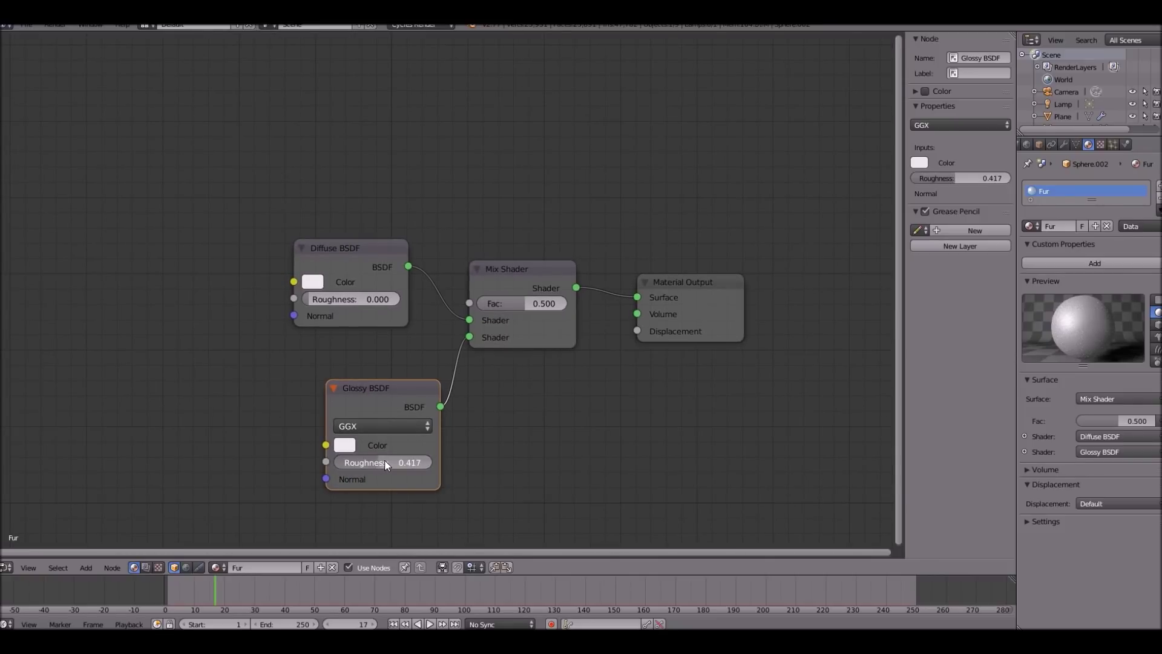
# Add a ColorRamp beside the Diffuse BSDF and connect its color output to the Diffuse color
pyautogui.moveTo(261, 260); pyautogui.dragTo(410, 266, button='middle')
pyautogui.hotkey('ctrl', 'f')
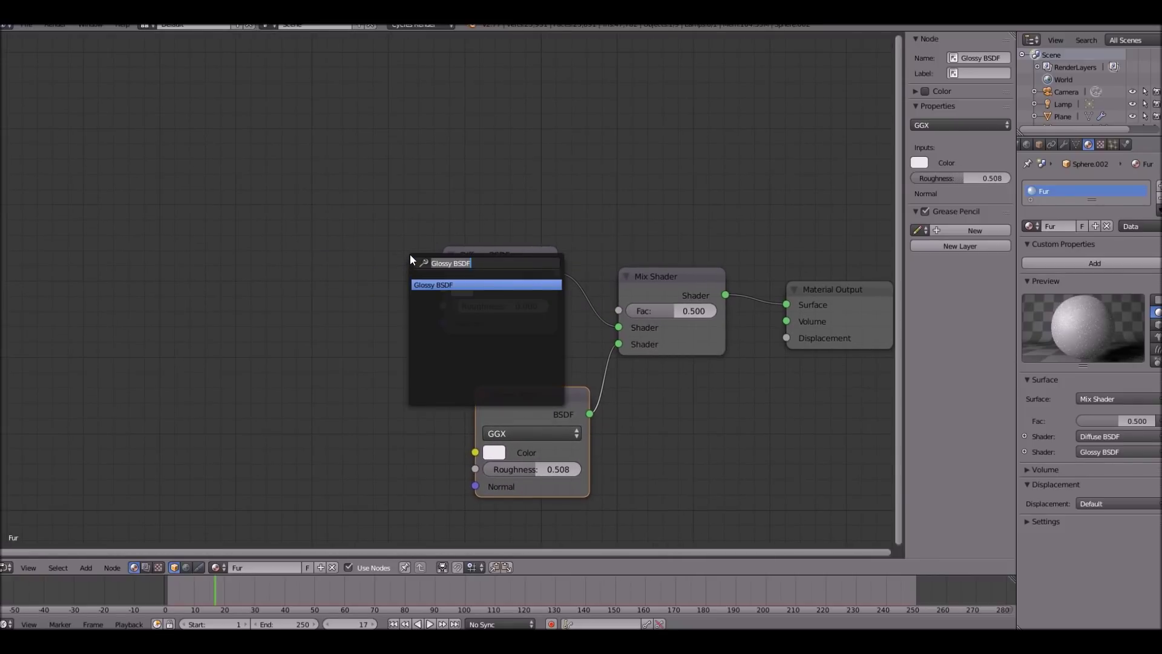
pyautogui.write('ra')
pyautogui.press('Return')
pyautogui.click(371, 274)
pyautogui.moveTo(379, 261); pyautogui.dragTo(443, 289)
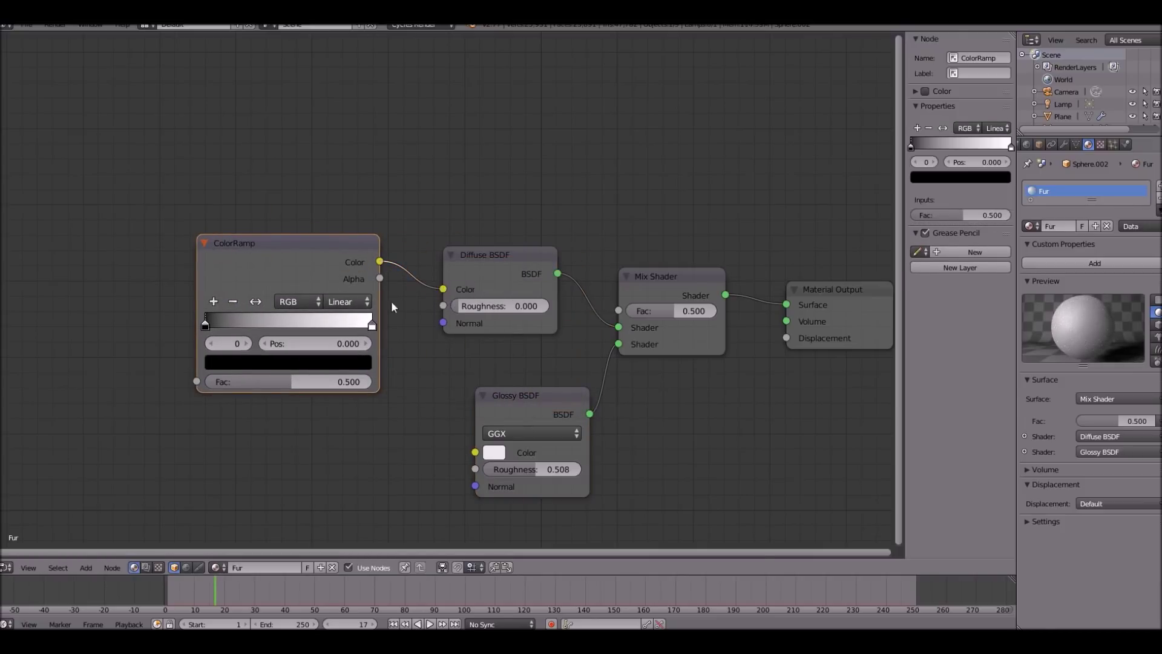
# Set the ColorRamp's end stop at position 1.000 to brown with R 0.232, G 0.081, B 0.032
pyautogui.scroll(3, 532, 339)
pyautogui.click(584, 377)
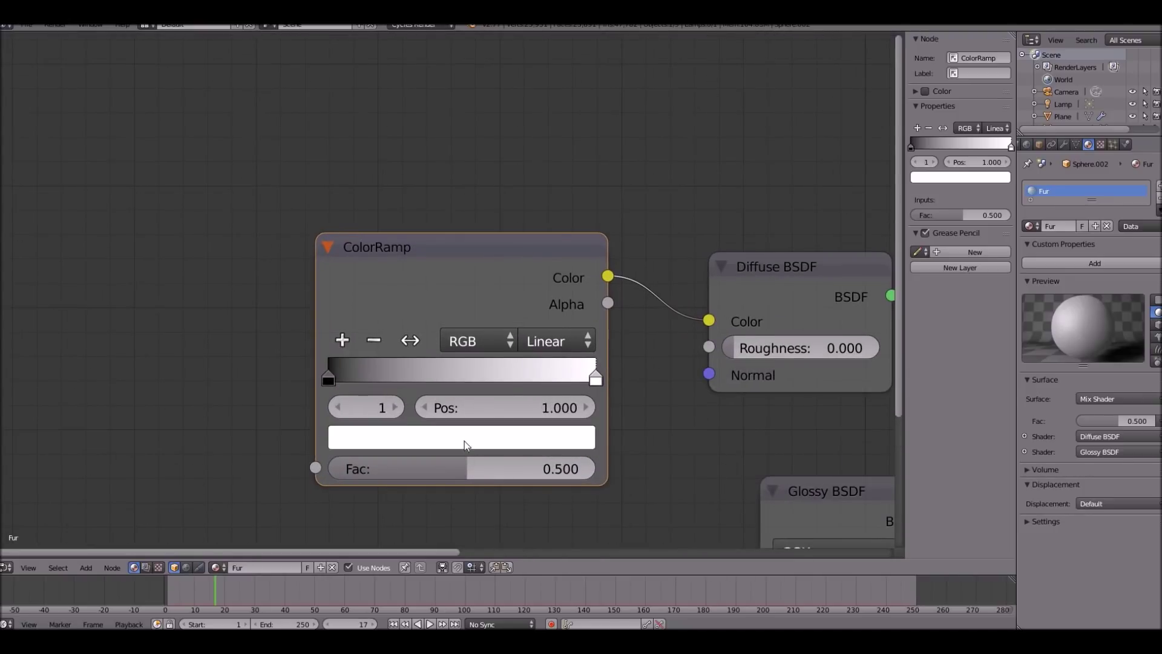
pyautogui.click(517, 438)
pyautogui.moveTo(442, 246); pyautogui.dragTo(411, 227)
pyautogui.click(535, 215)
pyautogui.click(540, 195)
pyautogui.moveTo(537, 212); pyautogui.dragTo(533, 193)
pyautogui.click(520, 442)
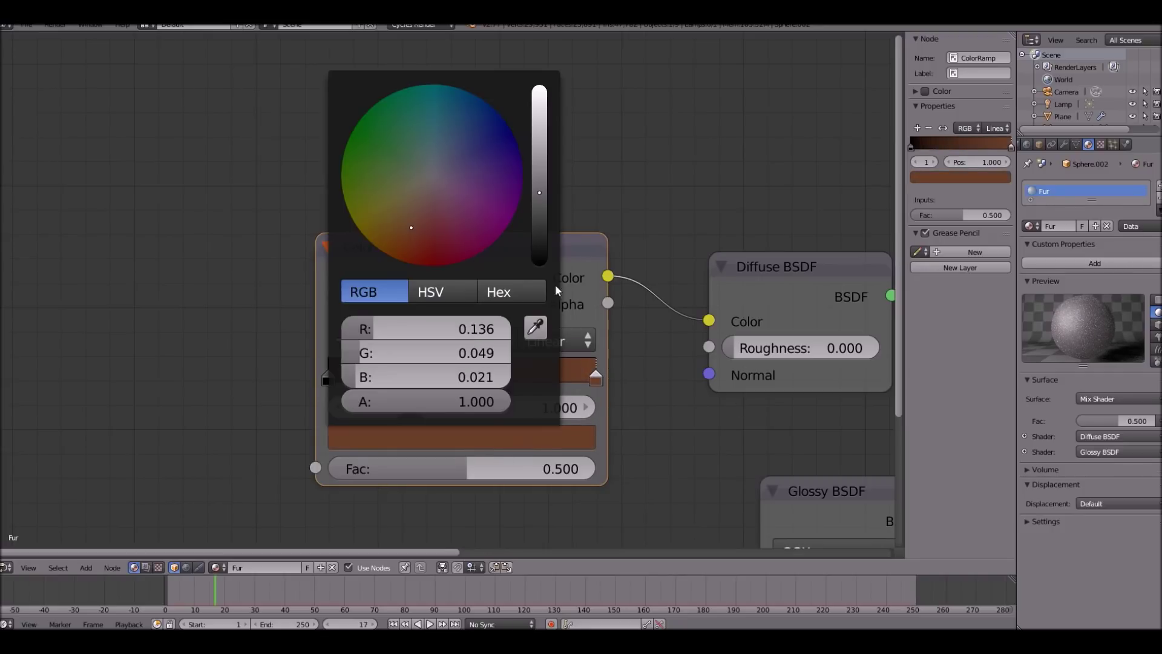
# Add a middle stop at position 0.500 to the ColorRamp and set its start stop to a very dark brown
pyautogui.click(342, 340)
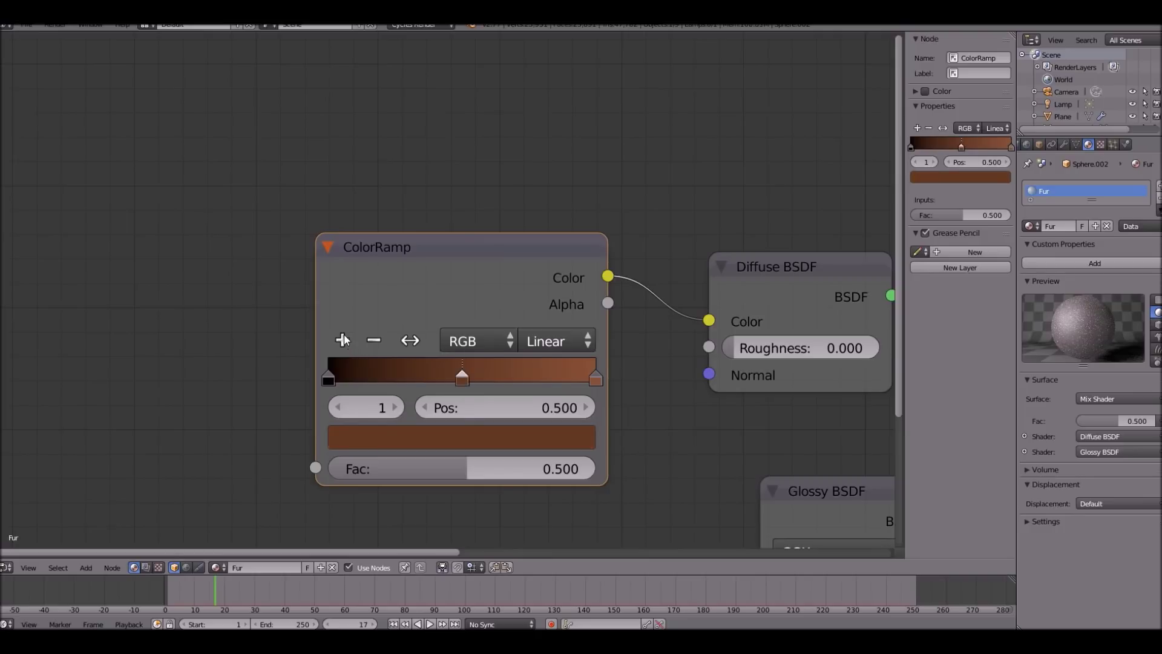
pyautogui.click(405, 434)
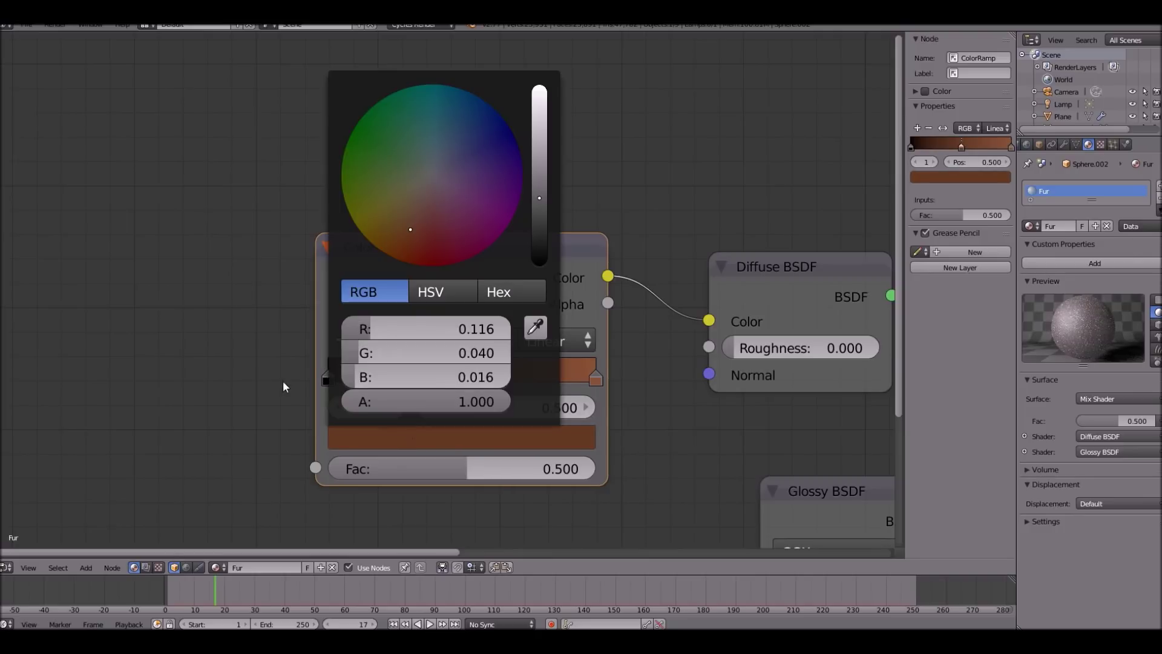
pyautogui.click(328, 375)
pyautogui.click(401, 441)
pyautogui.moveTo(538, 195); pyautogui.dragTo(538, 231)
pyautogui.click(428, 216)
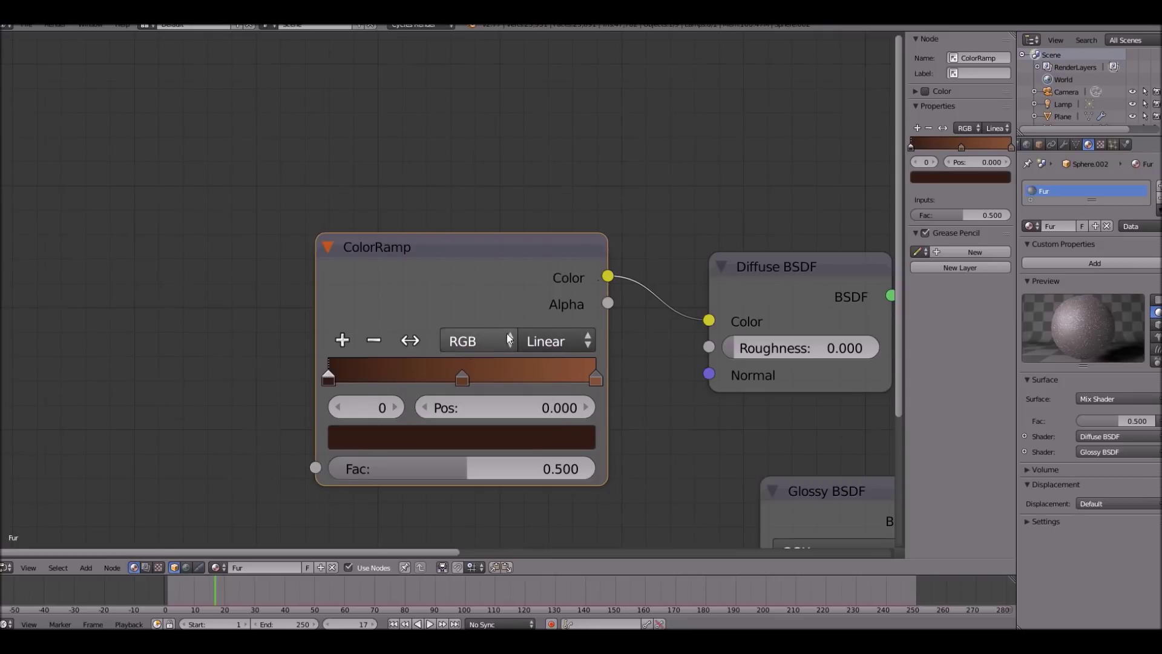
# Set the Mix Shader's factor to 0.191
pyautogui.scroll(-1, 322, 206)
pyautogui.scroll(1, 589, 355)
pyautogui.moveTo(589, 355); pyautogui.dragTo(303, 129, button='middle')
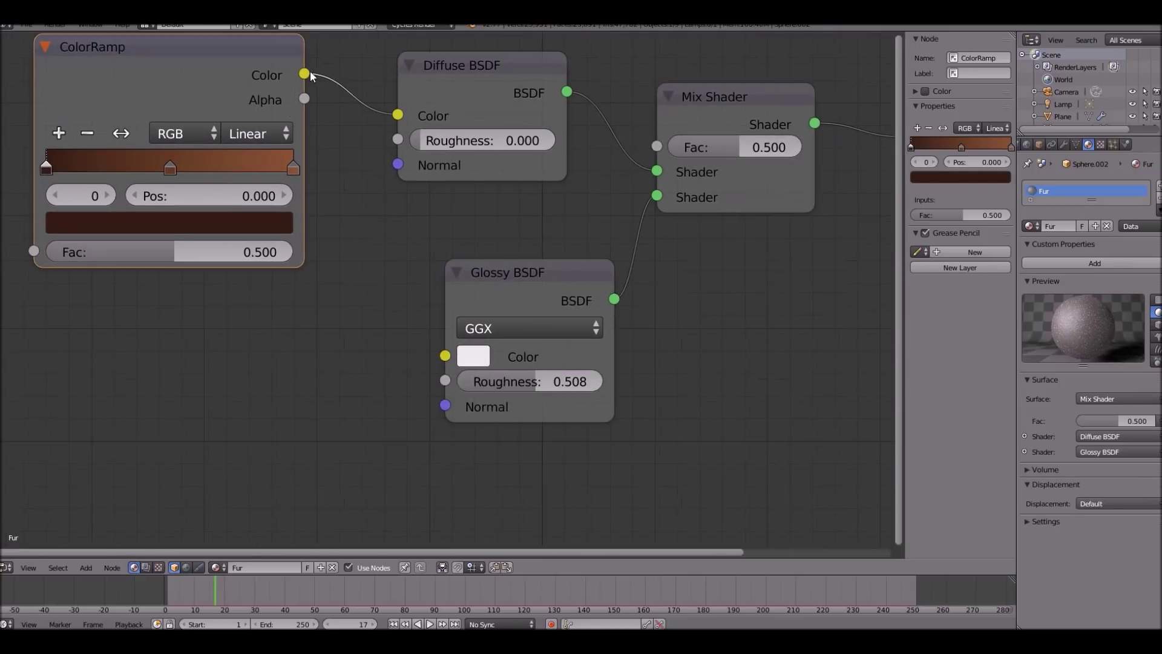
pyautogui.scroll(-1, 595, 226)
pyautogui.moveTo(595, 225); pyautogui.dragTo(530, 262, button='middle')
pyautogui.click(637, 195)
pyautogui.moveTo(637, 195); pyautogui.dragTo(586, 194)
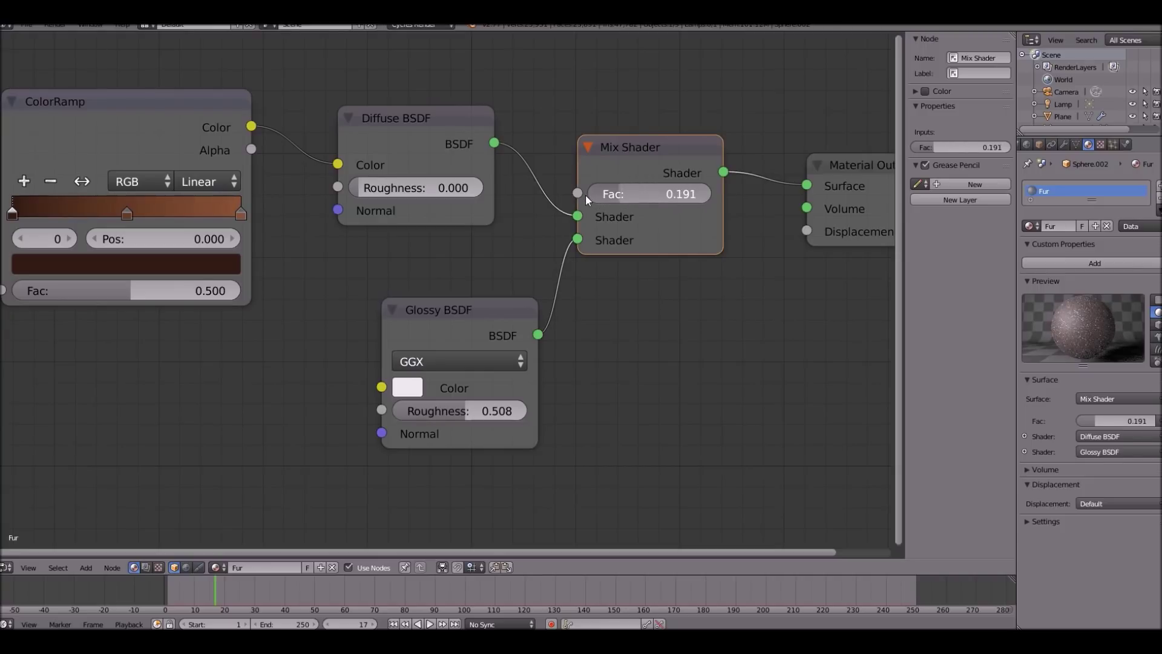
# Render the image, inspect the fur's color up close and return to the node editor
pyautogui.click(56, 26)
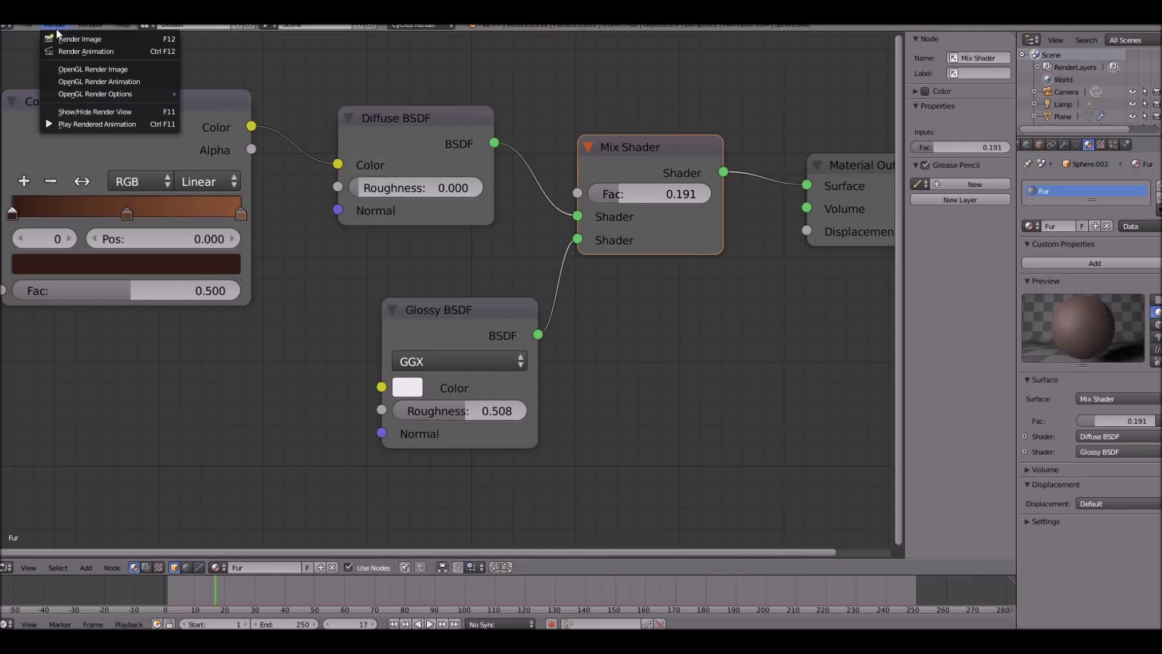
pyautogui.click(57, 38)
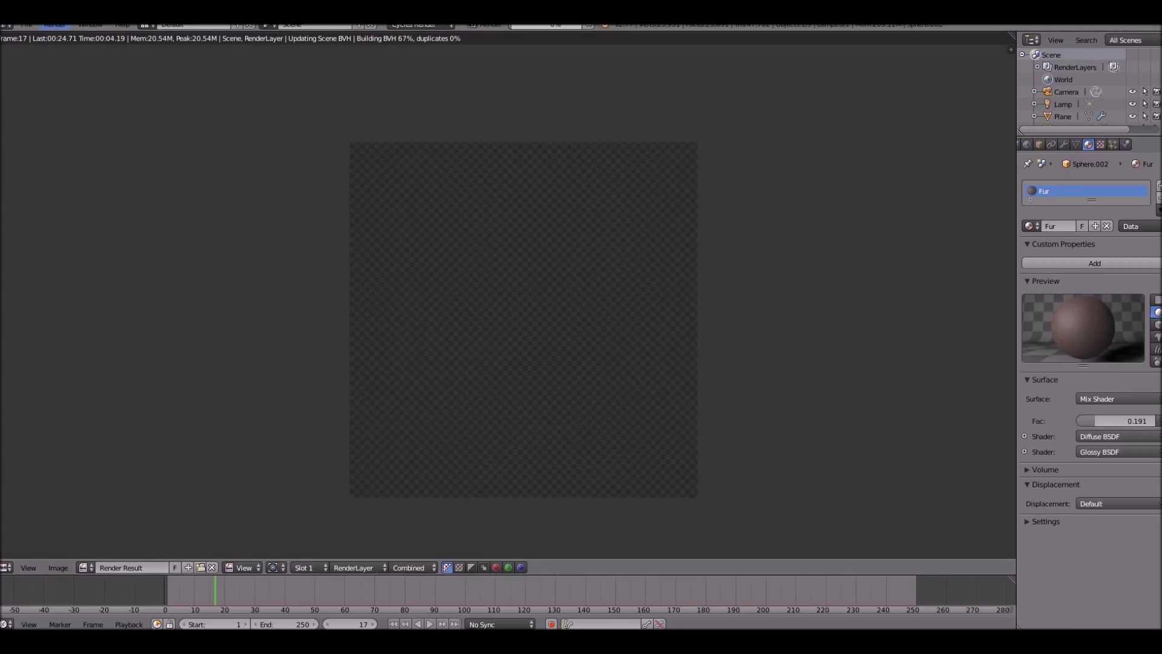
pyautogui.scroll(1, 244, 155)
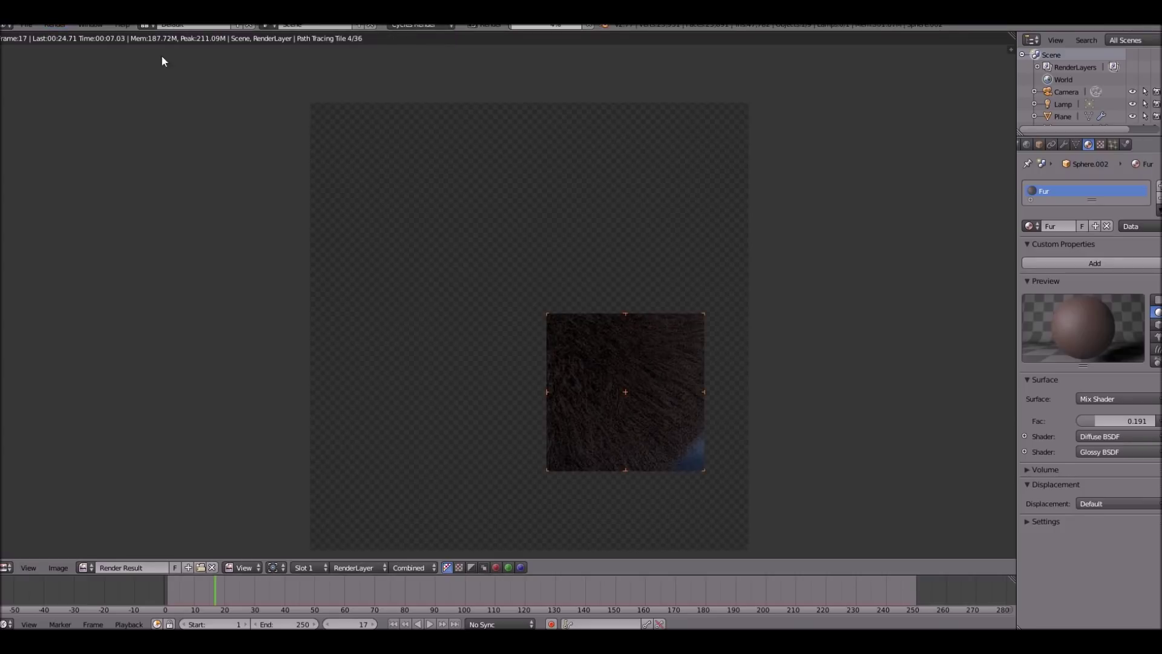
pyautogui.scroll(2, 555, 288)
pyautogui.moveTo(684, 379); pyautogui.dragTo(580, 307, button='middle')
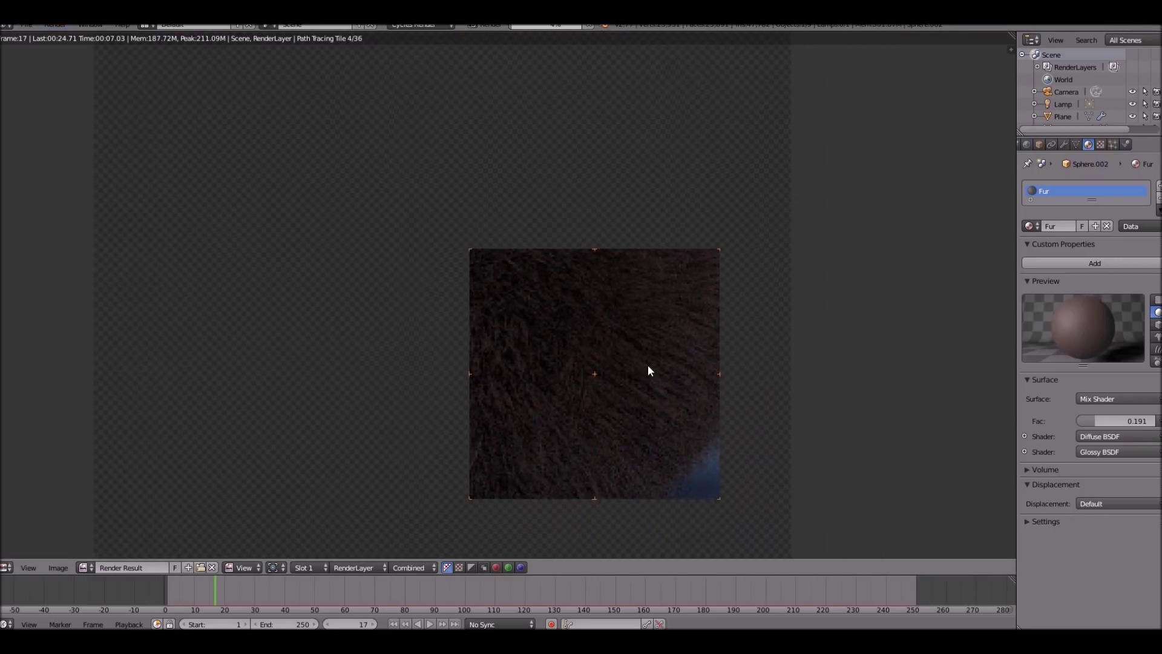
pyautogui.scroll(-3, 682, 387)
pyautogui.scroll(3, 623, 339)
pyautogui.scroll(-2, 566, 295)
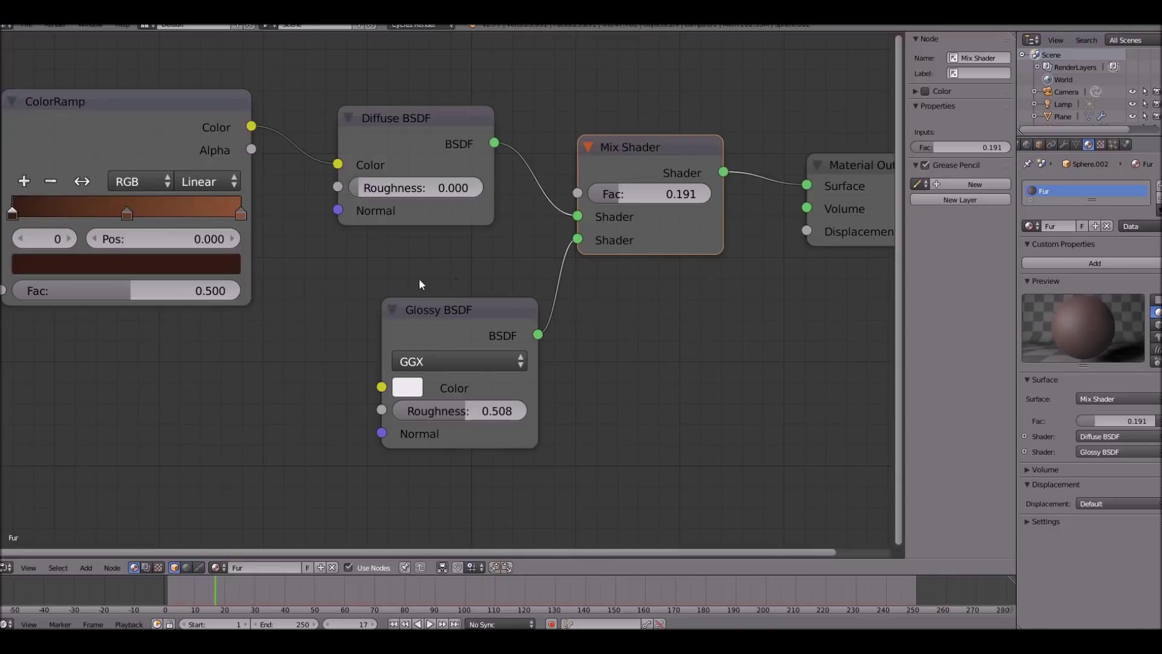
# Brighten the ColorRamp's end stop to a lighter orange-brown
pyautogui.click(241, 213)
pyautogui.click(198, 263)
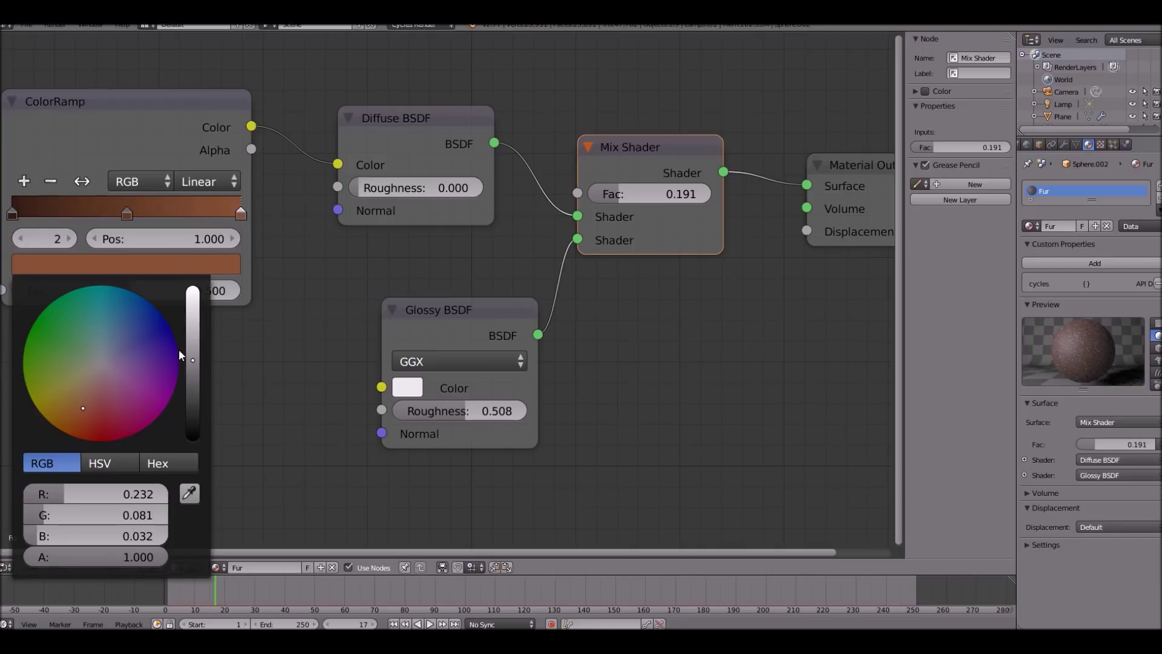
pyautogui.moveTo(187, 321); pyautogui.dragTo(318, 407, button='middle')
pyautogui.click(281, 351)
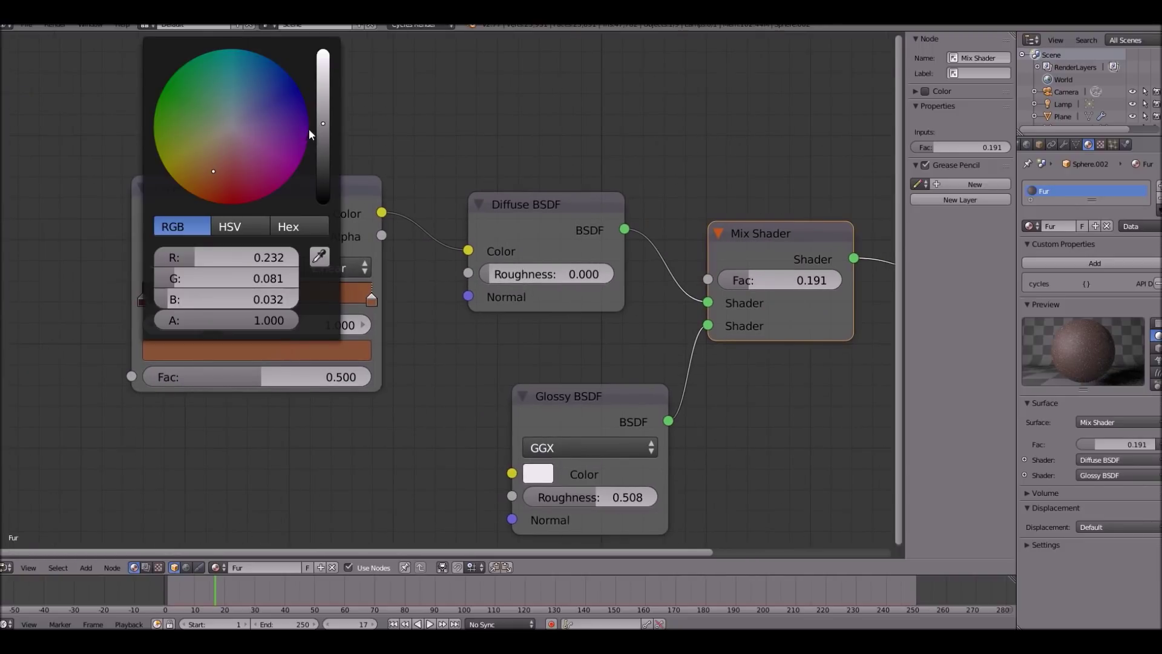
pyautogui.moveTo(323, 125); pyautogui.dragTo(323, 110)
# Brighten the ColorRamp's middle stop to a lighter brown and select the start stop
pyautogui.click(265, 294)
pyautogui.click(280, 351)
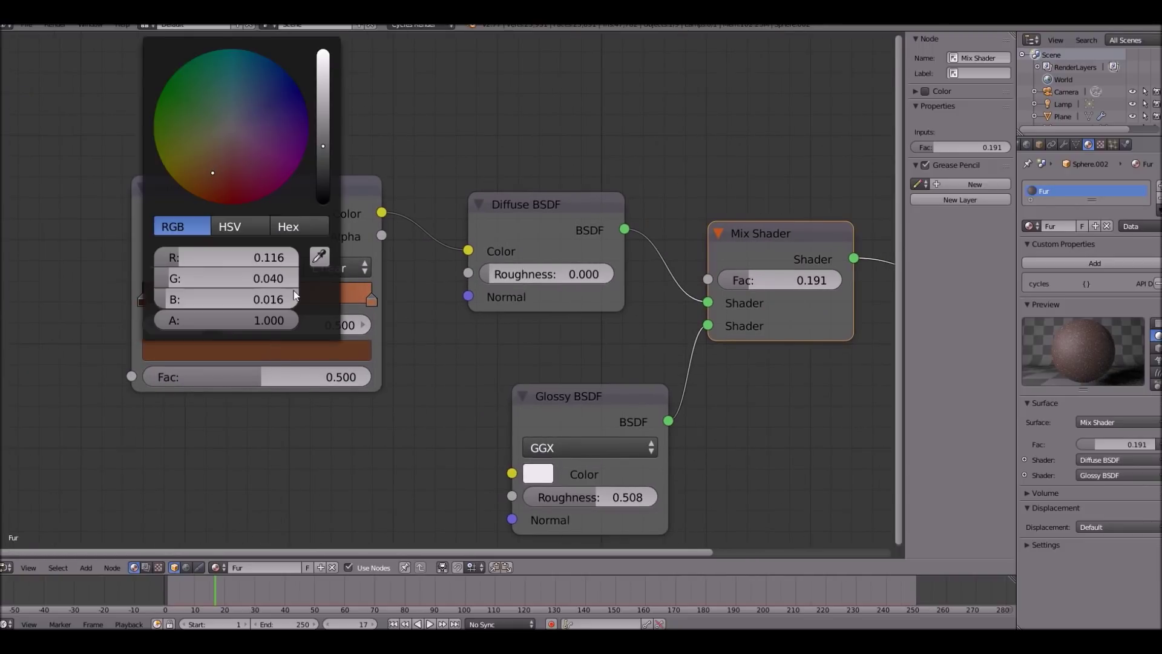
pyautogui.click(323, 127)
pyautogui.click(143, 299)
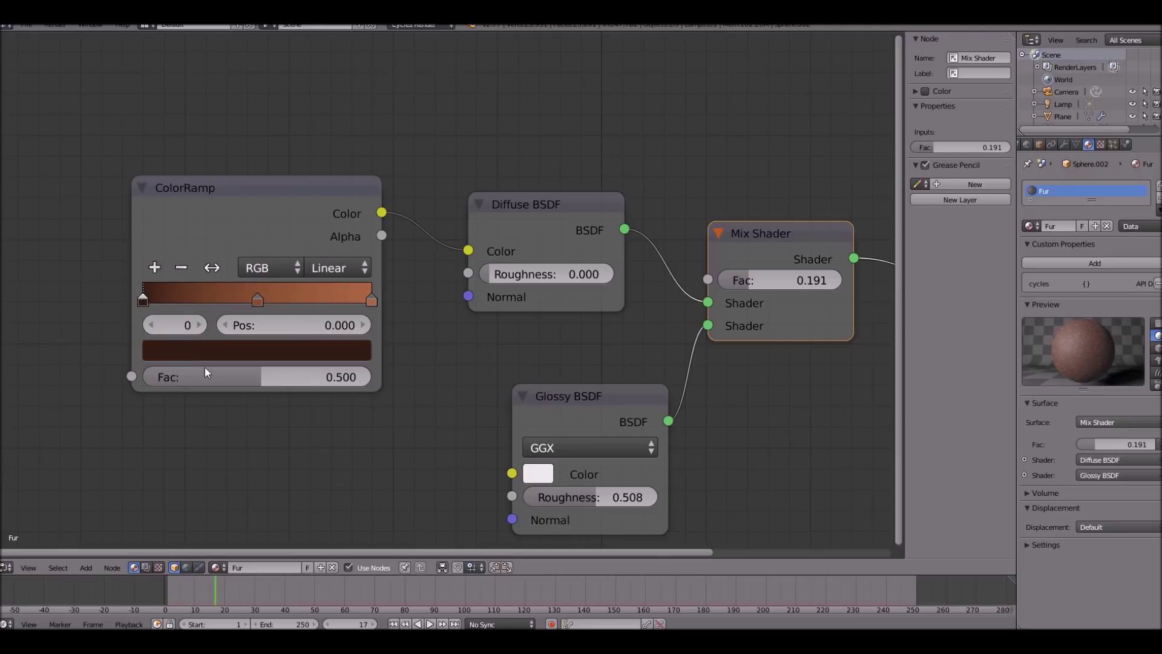
# Brighten the ColorRamp's start stop to a medium reddish brown
pyautogui.click(217, 350)
pyautogui.click(327, 140)
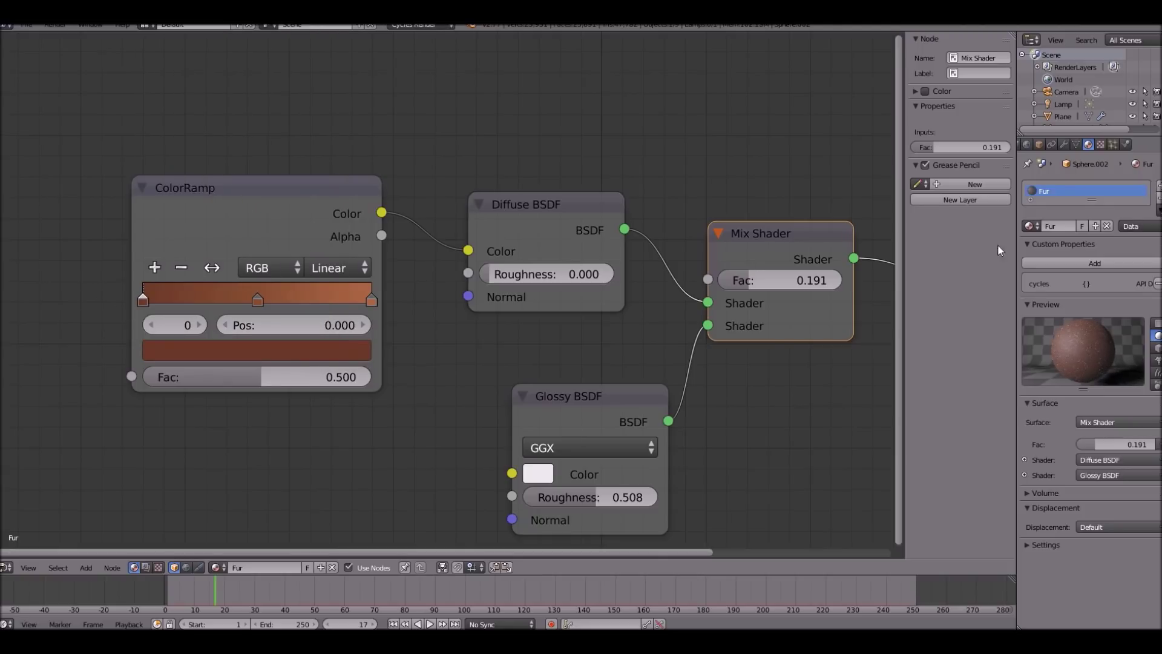
# Set the Cycles hair rendering shape of the third sphere's particle system to Ribbons
pyautogui.click(1113, 145)
pyautogui.scroll(-15, 1090, 300)
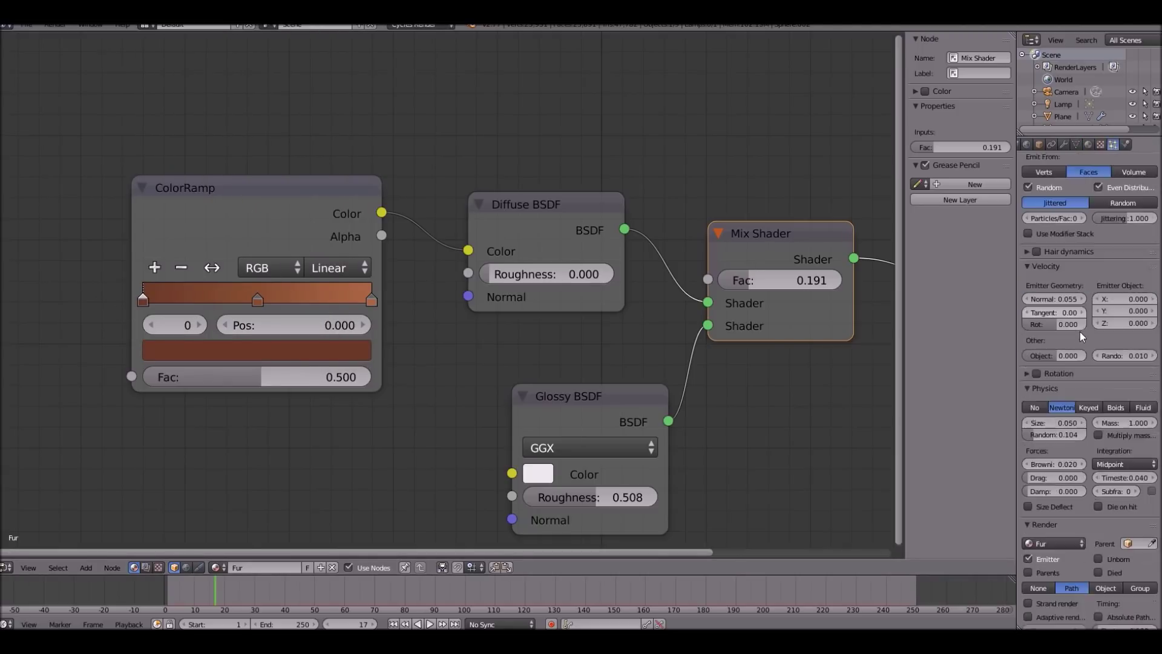
pyautogui.scroll(-10, 1105, 430)
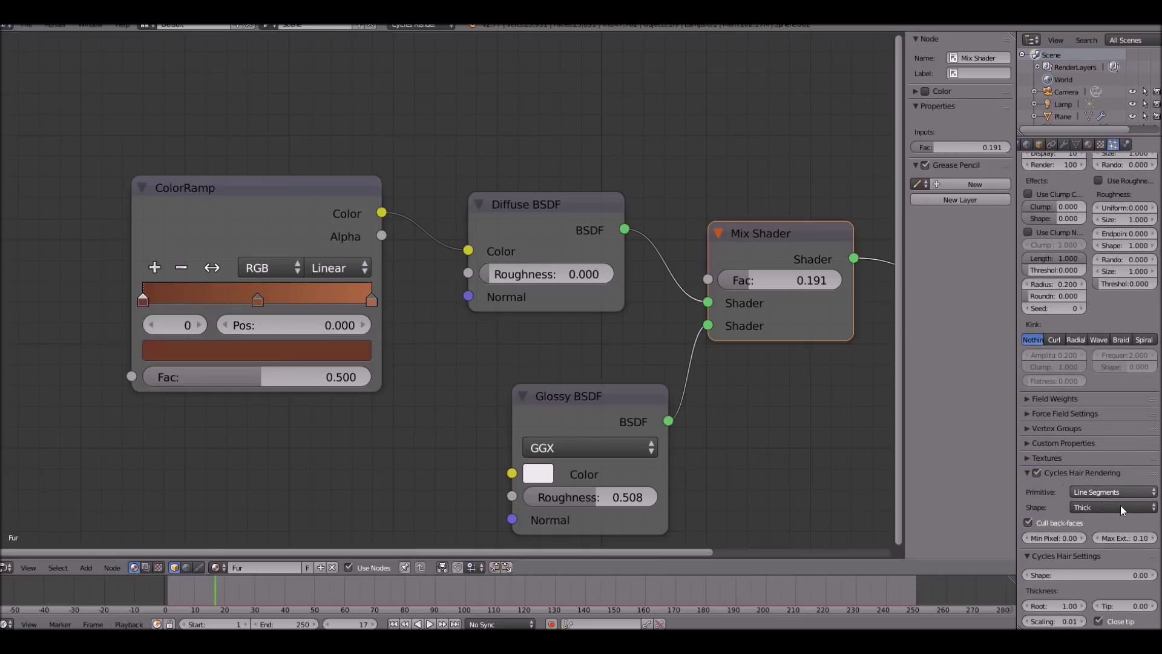
pyautogui.click(1113, 506)
pyautogui.click(1104, 493)
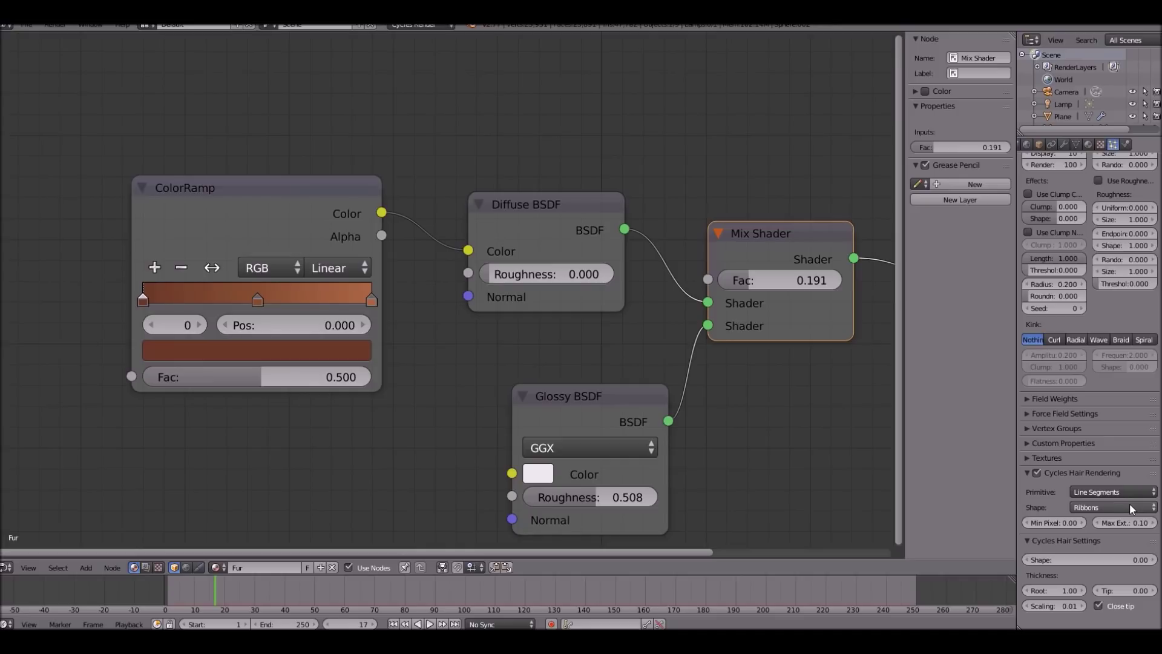
pyautogui.click(1130, 507)
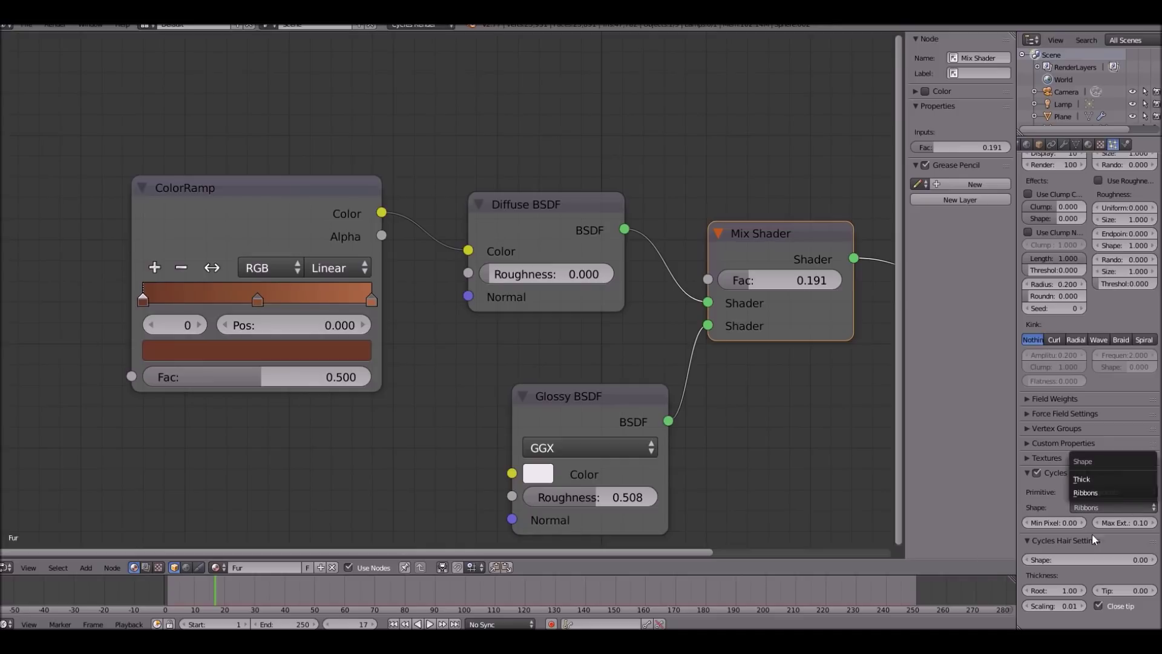
# Set the Cycles hair shape to 0.03, tip thickness to 0.03 and scaling to 0.04, with Close tip off
pyautogui.click(1156, 560)
pyautogui.click(1156, 559)
pyautogui.click(1156, 560)
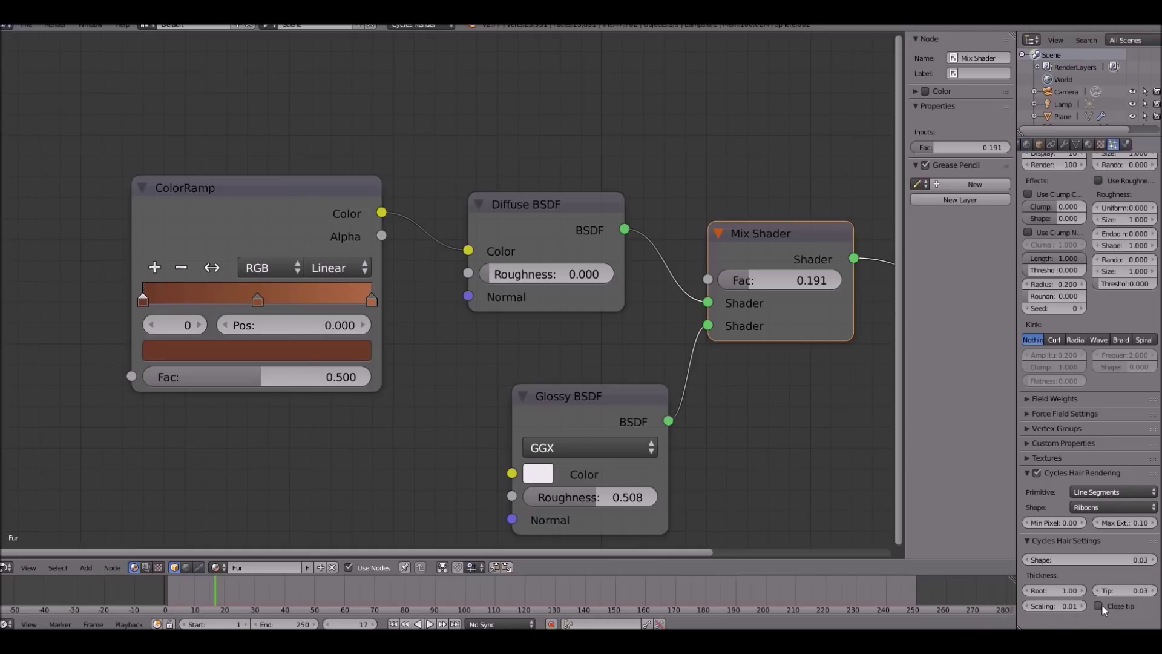
pyautogui.click(1081, 606)
pyautogui.click(1081, 606)
pyautogui.click(1082, 605)
# Render the image and inspect the fur sphere up close alongside the cloth and asphalt spheres
pyautogui.click(54, 25)
pyautogui.click(50, 32)
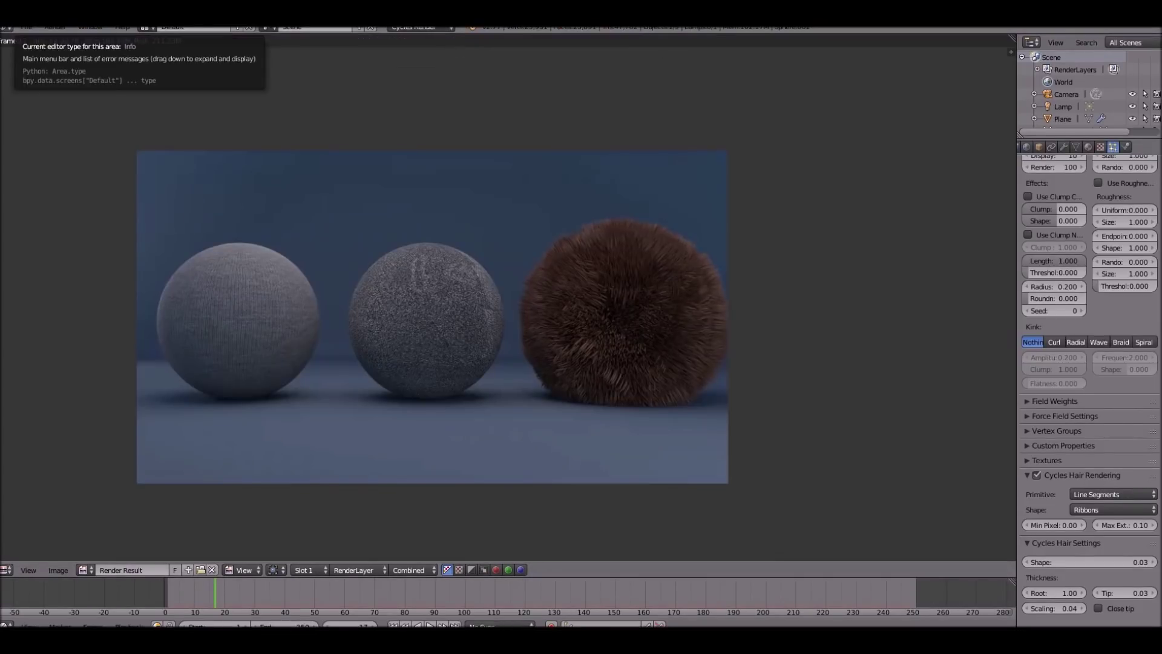
pyautogui.scroll(2, 342, 332)
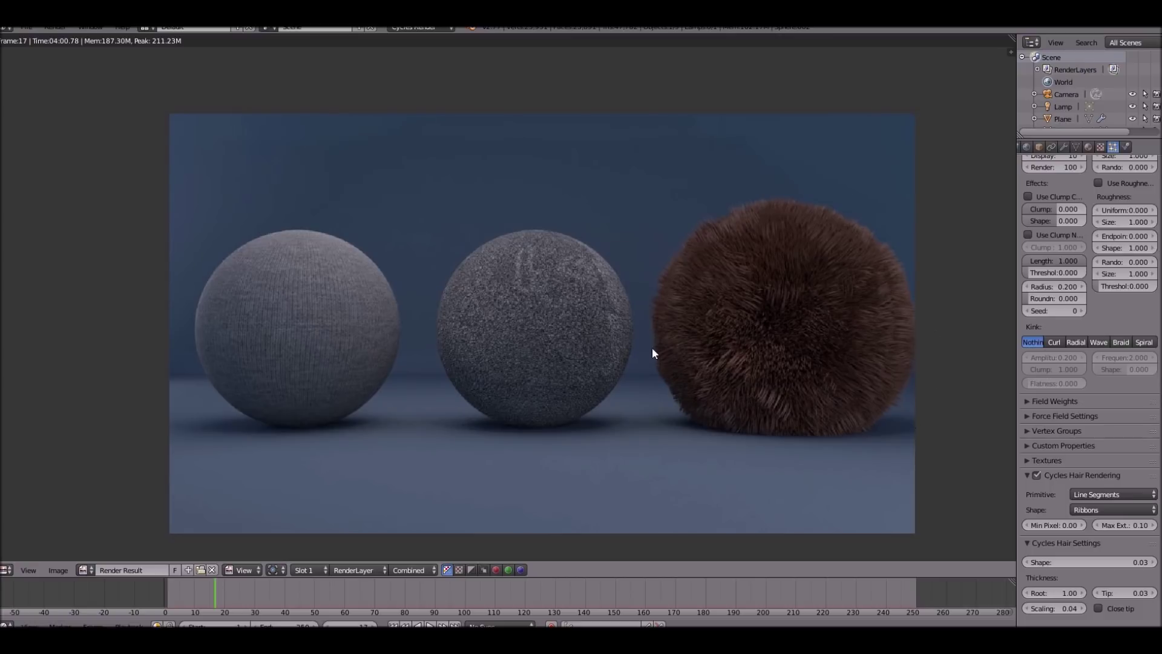
pyautogui.scroll(2, 768, 332)
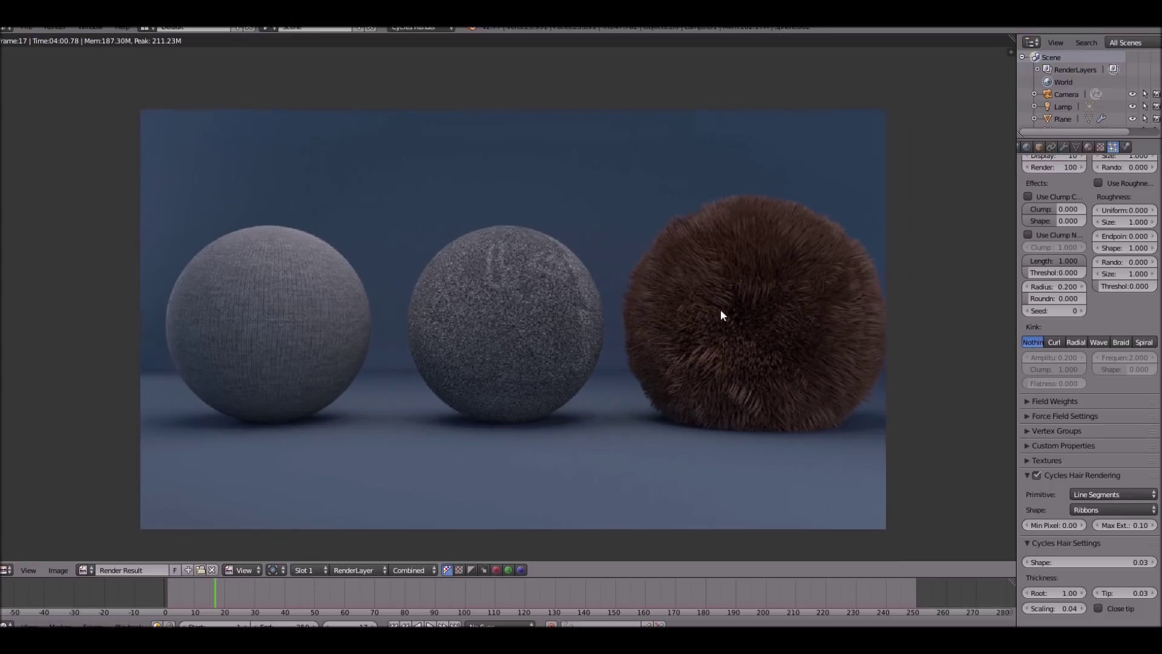
pyautogui.moveTo(753, 239); pyautogui.dragTo(479, 200, button='middle')
pyautogui.scroll(-1, 524, 195)
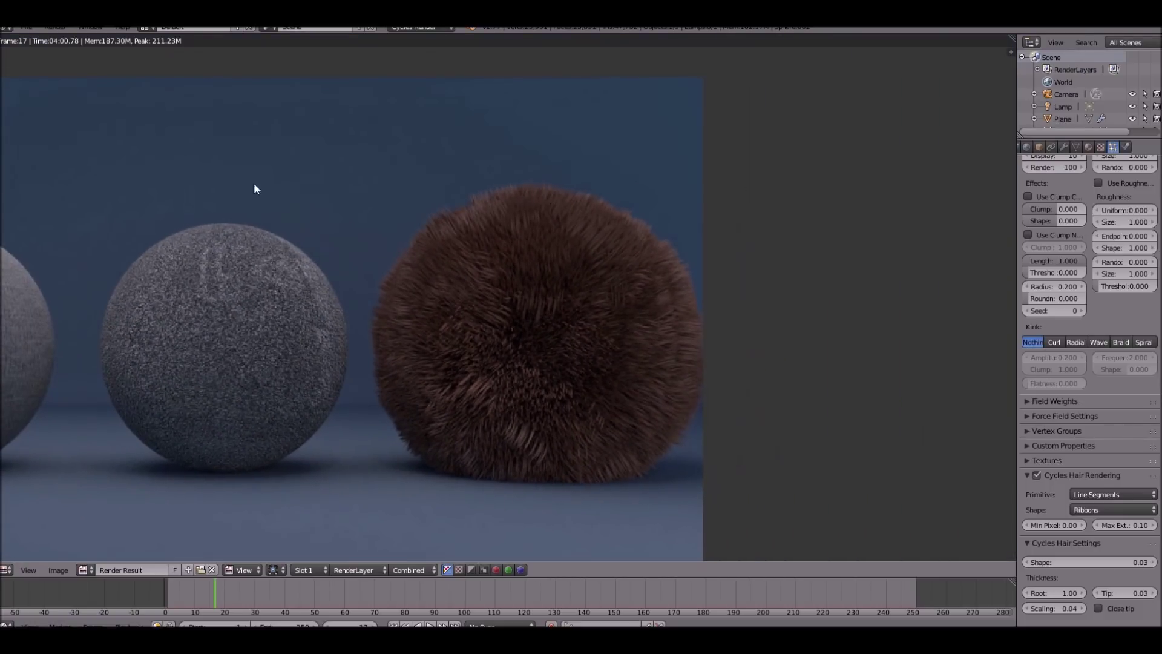
pyautogui.press('Home')
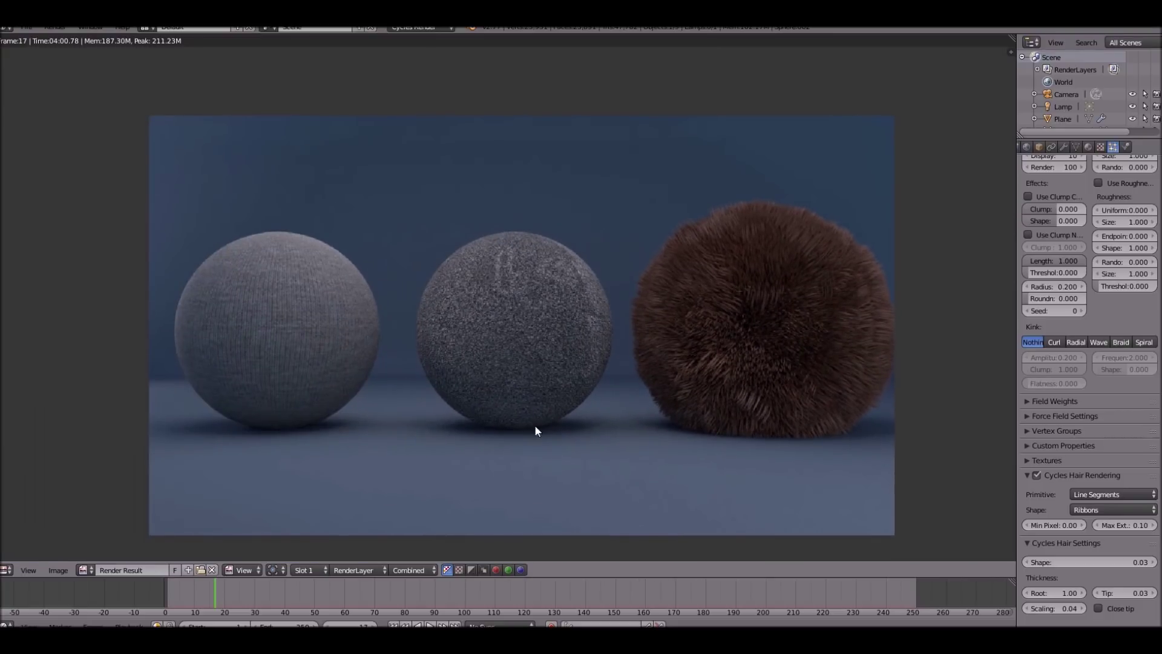
pyautogui.moveTo(535, 426); pyautogui.dragTo(725, 421, button='middle')
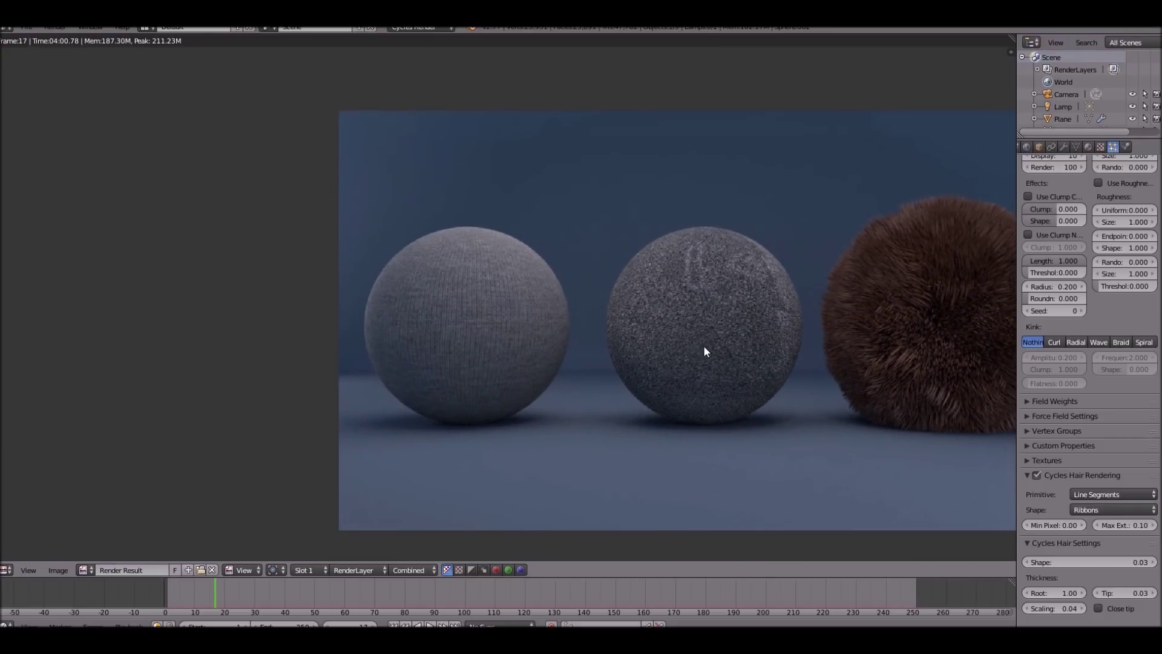